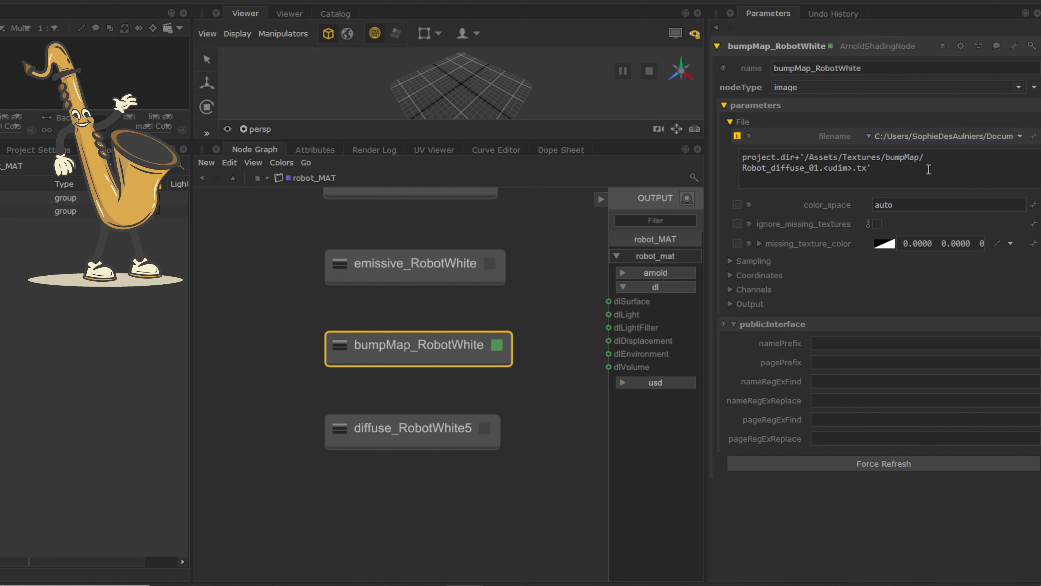
Change the texture in bumpMap_RobotWhite's filename expression to Robot_bump_01.<udim>.tx, checking the file naming in the bumpMap folder
{"action": "left_click_drag", "start_coordinate": [805, 168], "coordinate": [771, 169]}
{"action": "type", "text": "bumpMap"}
{"action": "left_click", "coordinate": [1020, 136]}
{"action": "left_click", "coordinate": [1008, 149]}
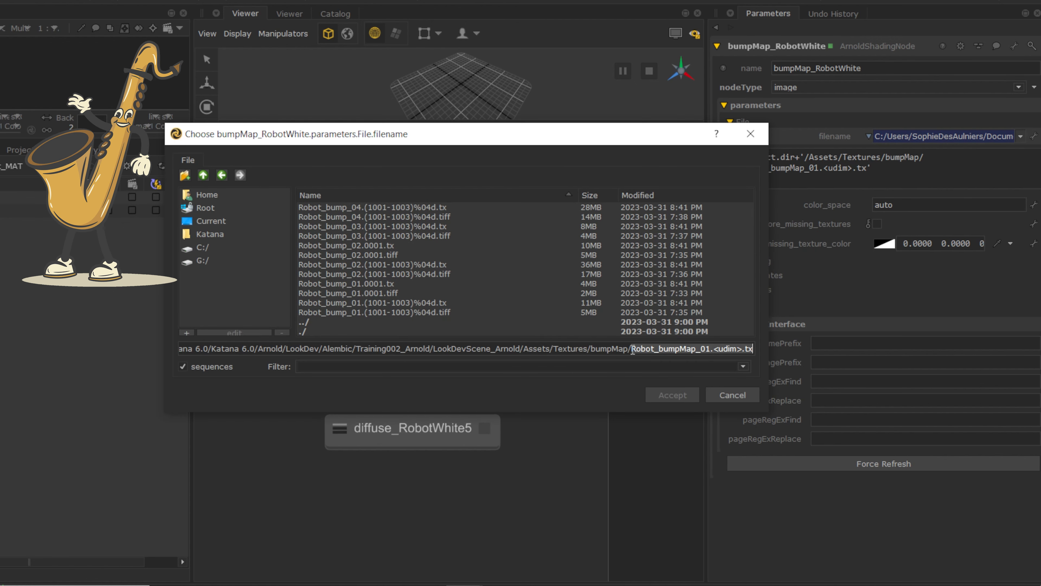
{"action": "key", "text": "BackSpace"}
{"action": "key", "text": "BackSpace"}
{"action": "key", "text": "Escape"}
{"action": "left_click_drag", "start_coordinate": [805, 169], "coordinate": [790, 168]}
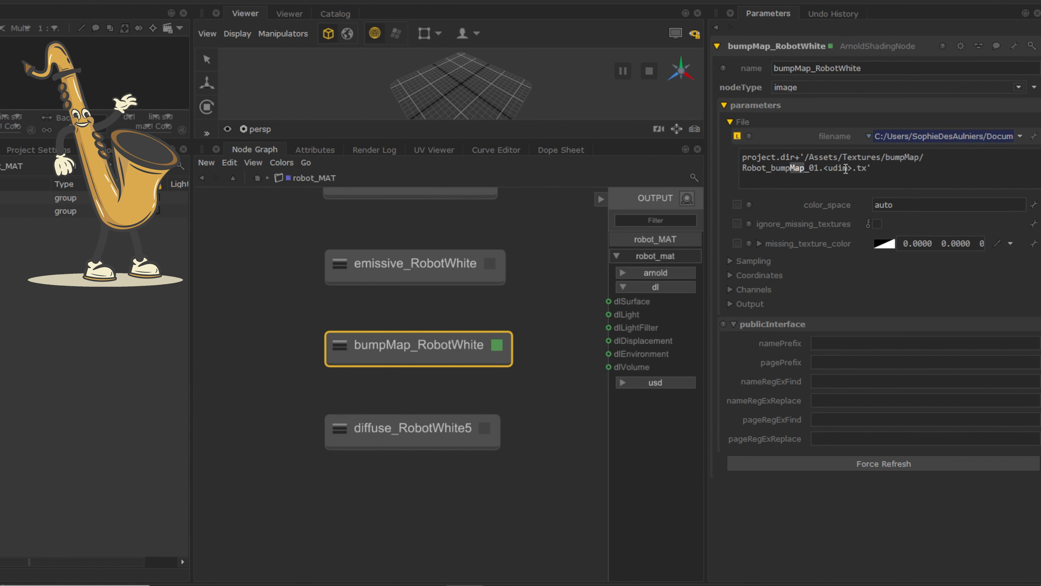
{"action": "key", "text": "BackSpace"}
{"action": "key", "text": "Return"}
{"action": "key", "text": "BackSpace"}
Rename the diffuse_RobotWhite5 image node to transmission_RobotWhite and copy the word "transmission" from its name
{"action": "left_click", "coordinate": [457, 425]}
{"action": "key", "text": "e"}
{"action": "left_click_drag", "start_coordinate": [803, 68], "coordinate": [752, 58]}
{"action": "type", "text": "transmission"}
{"action": "left_click", "coordinate": [874, 66]}
{"action": "key", "text": "BackSpace"}
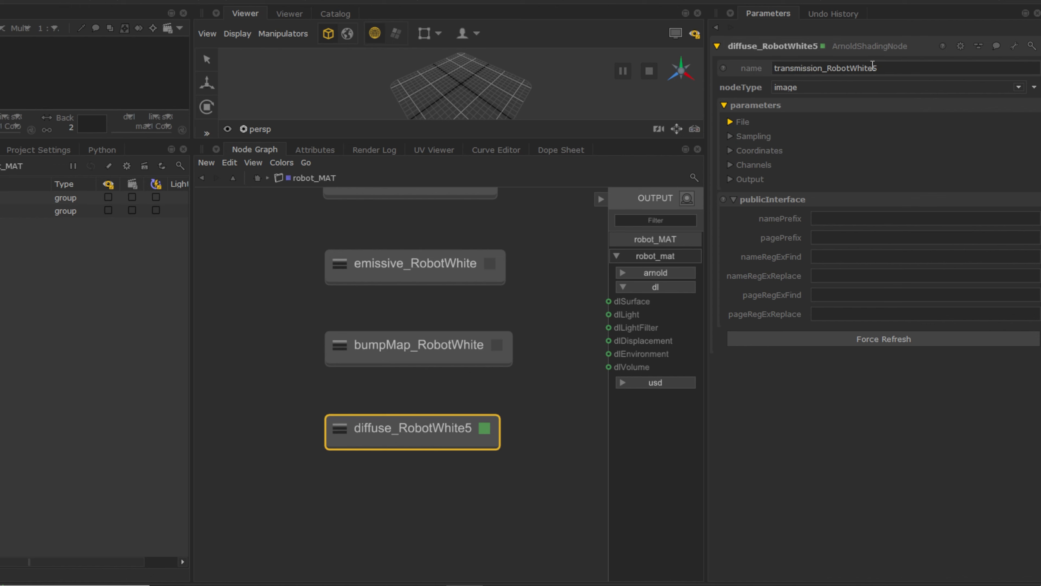
{"action": "left_click_drag", "start_coordinate": [823, 68], "coordinate": [756, 71]}
{"action": "key", "text": "ctrl+c"}
{"action": "key", "text": "Return"}
Set transmission_RobotWhite's filename expression to the transmission texture folder and the file Robot_transmission_01.<udim>.tx
{"action": "left_click", "coordinate": [730, 121]}
{"action": "double_click", "coordinate": [905, 157]}
{"action": "key", "text": "ctrl+v"}
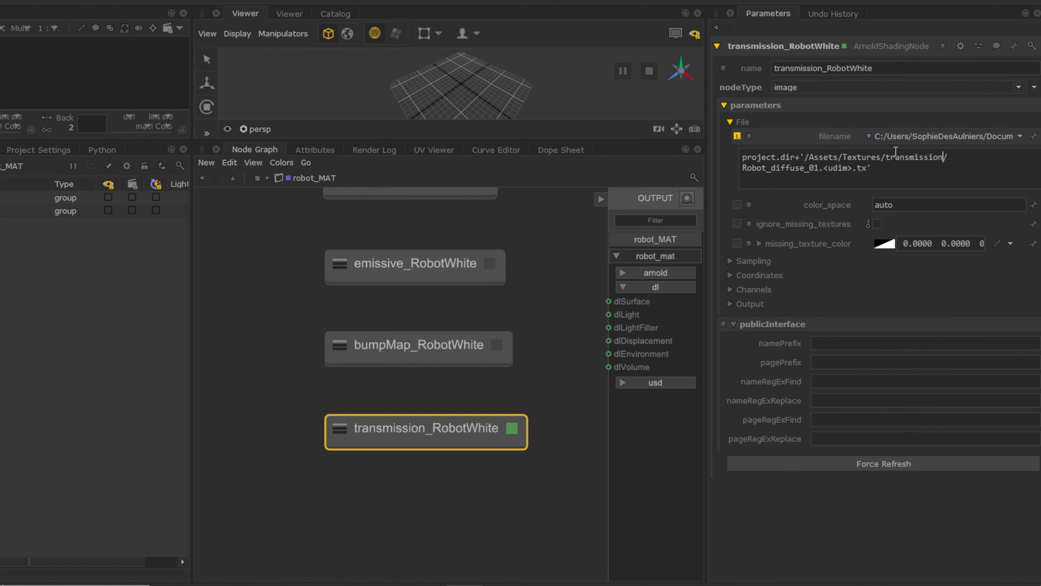
{"action": "left_click_drag", "start_coordinate": [805, 168], "coordinate": [772, 168]}
{"action": "key", "text": "ctrl+v"}
Browse the transmission texture location to check the path, and close the file browser without choosing a file
{"action": "left_click", "coordinate": [1020, 139]}
{"action": "left_click", "coordinate": [976, 152]}
{"action": "key", "text": "BackSpace"}
{"action": "key", "text": "BackSpace"}
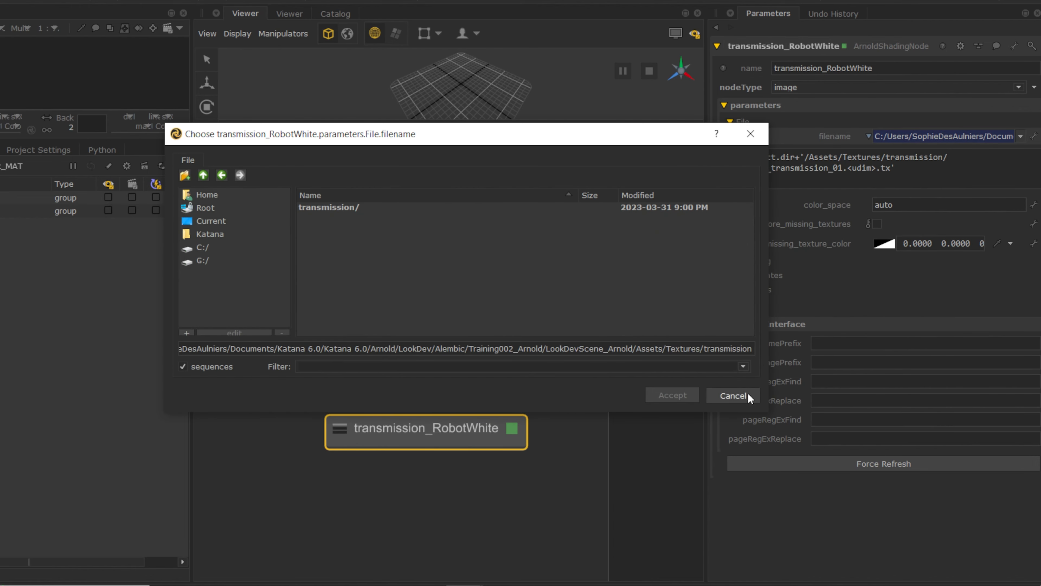
{"action": "left_click", "coordinate": [748, 397]}
{"action": "left_click", "coordinate": [537, 454]}
Add an ArnoldShadingNode below the image nodes in the robot_MAT network and set its node type to clamp
{"action": "scroll", "coordinate": [537, 454], "scroll_direction": "down", "scroll_amount": 3}
{"action": "middle_click_drag", "start_coordinate": [484, 429], "coordinate": [388, 445]}
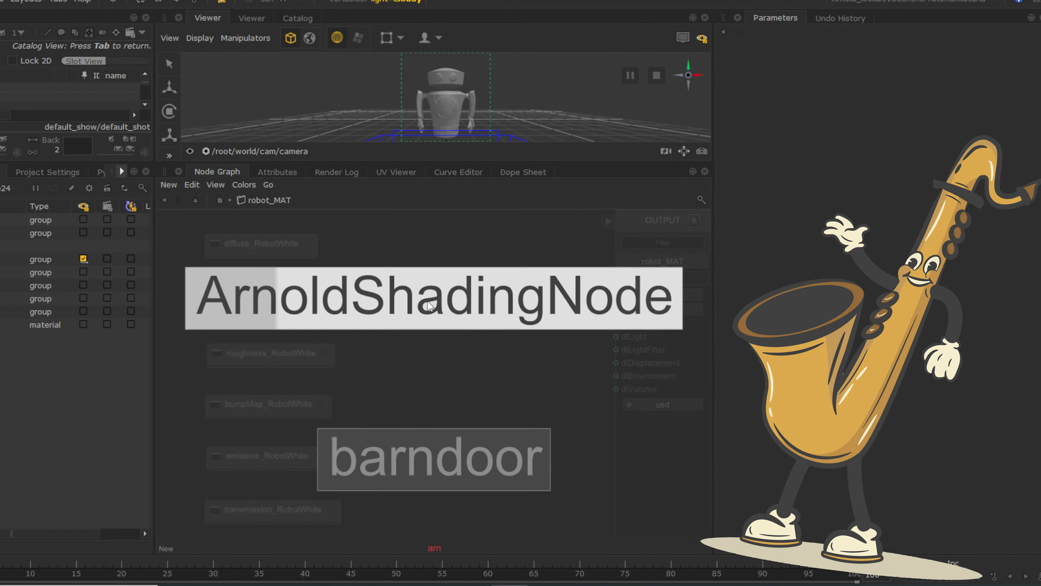
{"action": "left_click", "coordinate": [468, 463]}
{"action": "left_click", "coordinate": [1023, 92]}
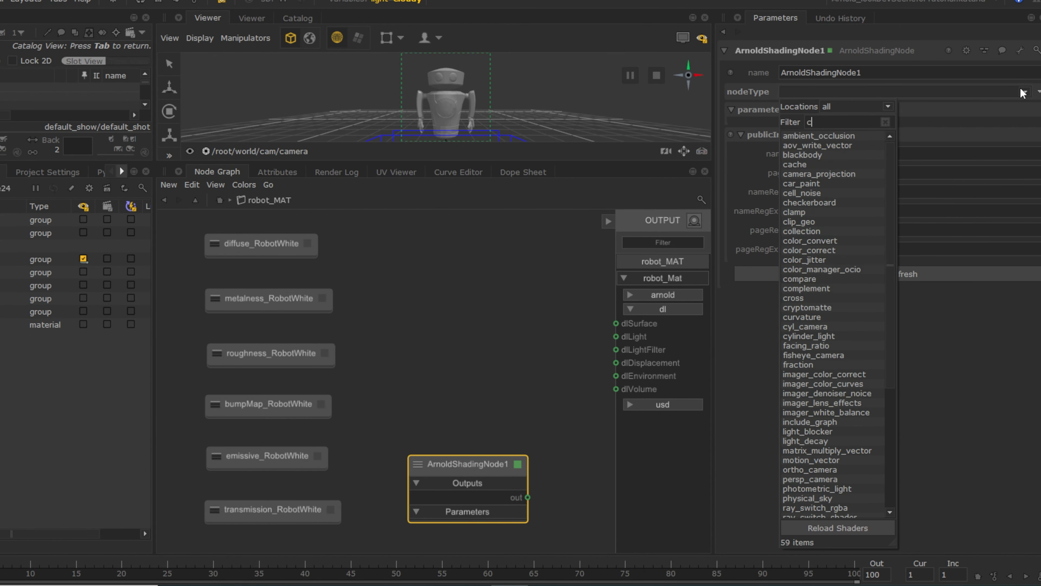
{"action": "type", "text": "cla"}
{"action": "left_click", "coordinate": [809, 138]}
Place the clamp node beside transmission_RobotWhite and connect that texture's out port to the clamp's input
{"action": "middle_click_drag", "start_coordinate": [458, 472], "coordinate": [458, 258]}
{"action": "left_click_drag", "start_coordinate": [459, 259], "coordinate": [455, 270]}
{"action": "left_click", "coordinate": [214, 300]}
{"action": "left_click_drag", "start_coordinate": [341, 329], "coordinate": [405, 364]}
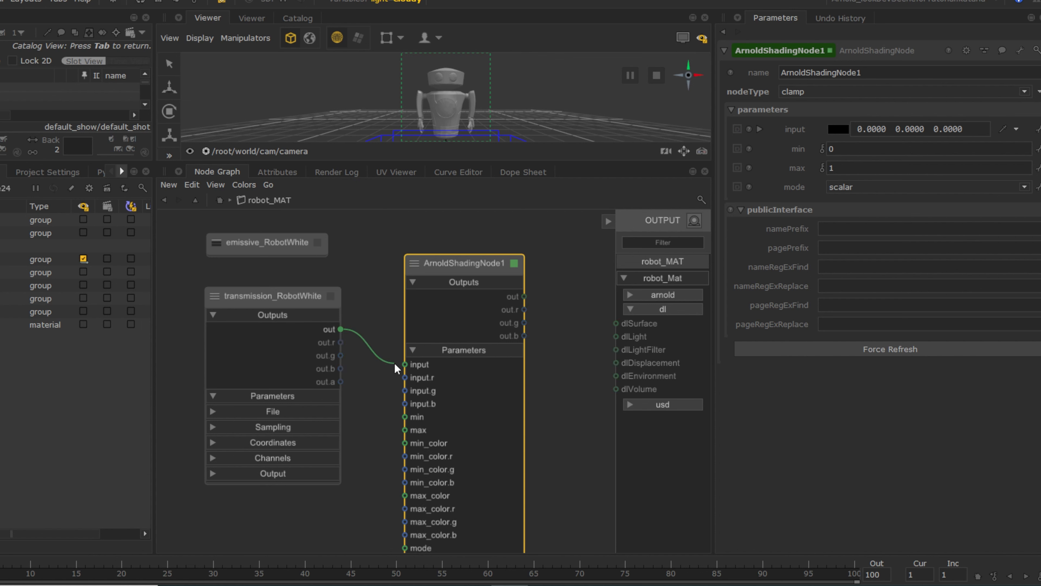
Rename the clamp node to clamp_TransmissionRobotWhite, collapse both nodes and align it beside transmission_RobotWhite
{"action": "left_click_drag", "start_coordinate": [875, 73], "coordinate": [734, 73]}
{"action": "type", "text": "clamp_TransmissionRobotWhite"}
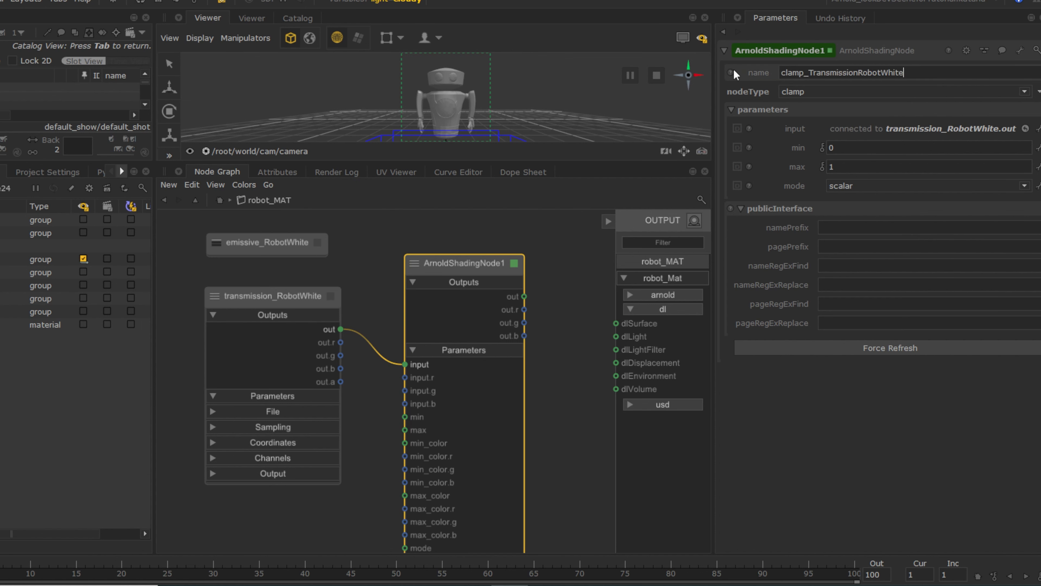
{"action": "key", "text": "Return"}
{"action": "left_click", "coordinate": [435, 269]}
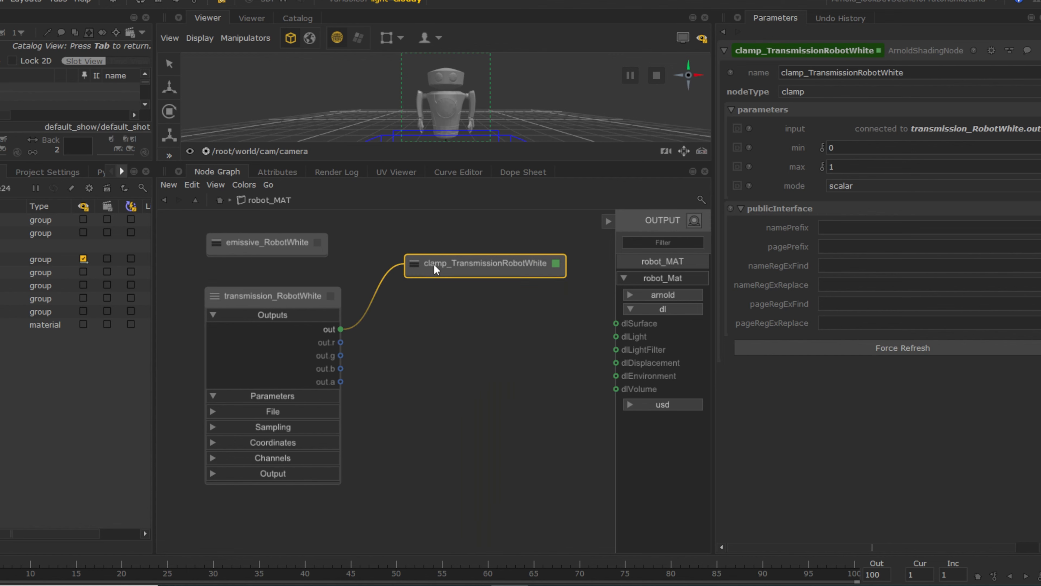
{"action": "left_click", "coordinate": [281, 302]}
{"action": "left_click", "coordinate": [281, 302]}
{"action": "left_click_drag", "start_coordinate": [472, 272], "coordinate": [457, 309]}
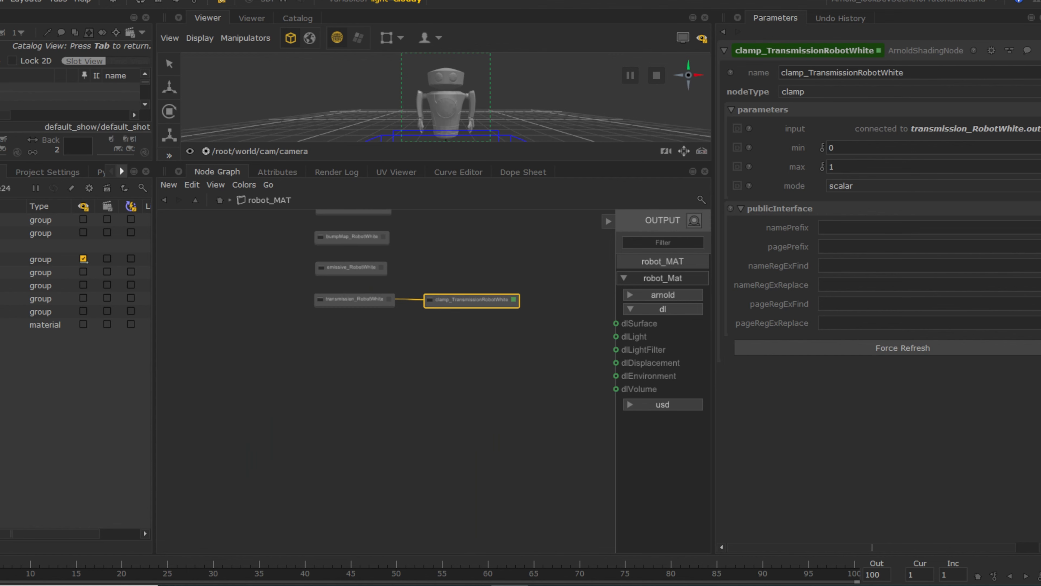
Add an image shading node to the robot_MAT network by searching for "image"
{"action": "key", "text": "Tab"}
{"action": "type", "text": "image"}
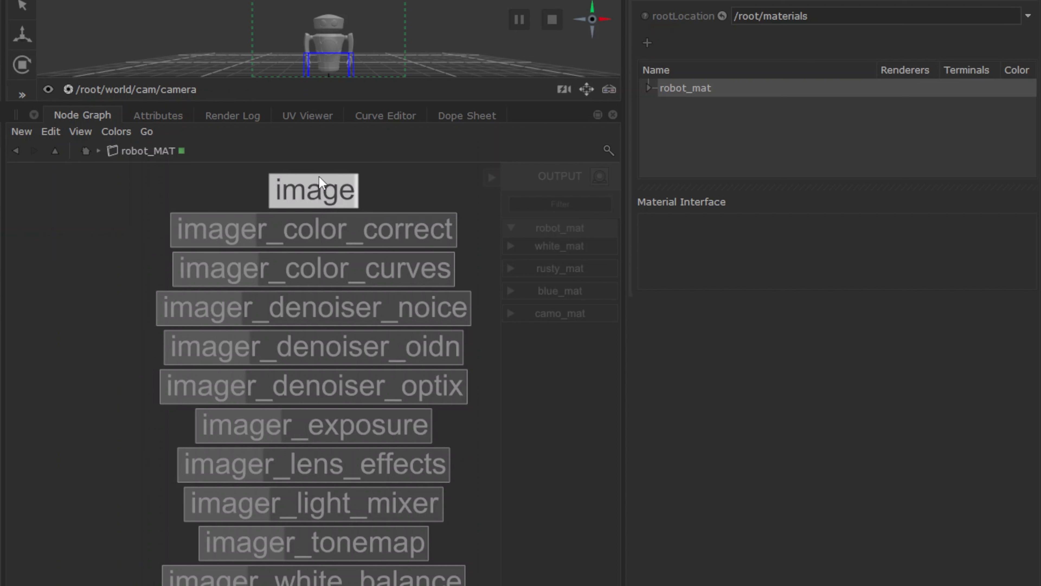
{"action": "left_click", "coordinate": [321, 192]}
{"action": "left_click", "coordinate": [275, 298]}
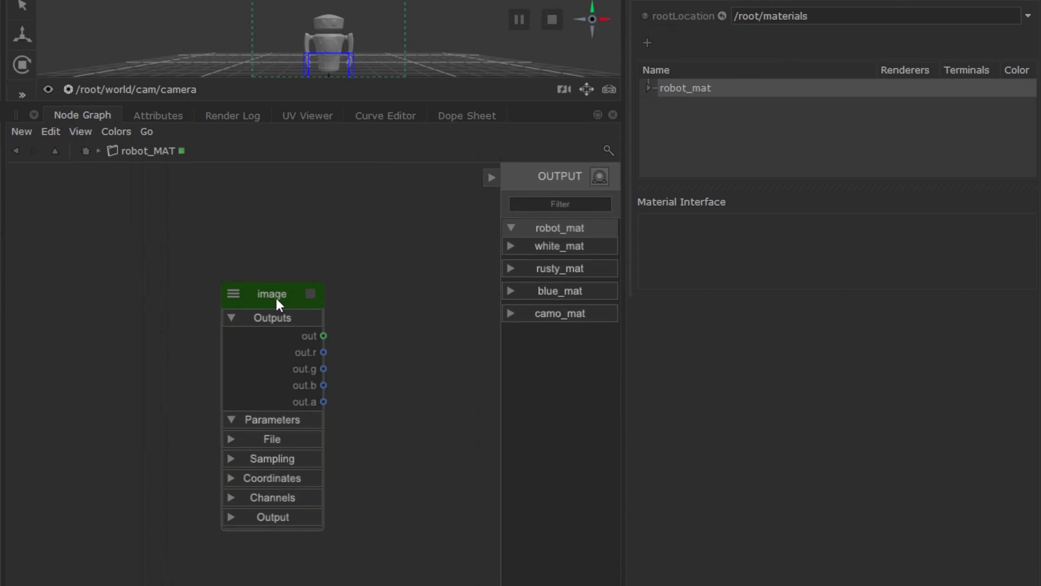
{"action": "left_click", "coordinate": [655, 84]}
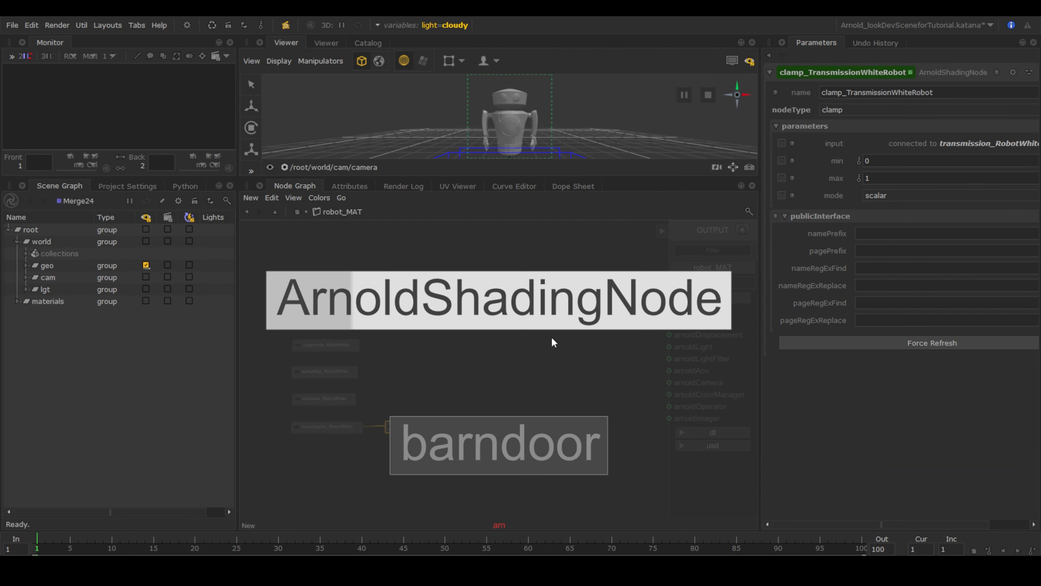
Add an ArnoldShadingNode of type standard_surface to the network and name it whiteRobot_Surface
{"action": "key", "text": "Return"}
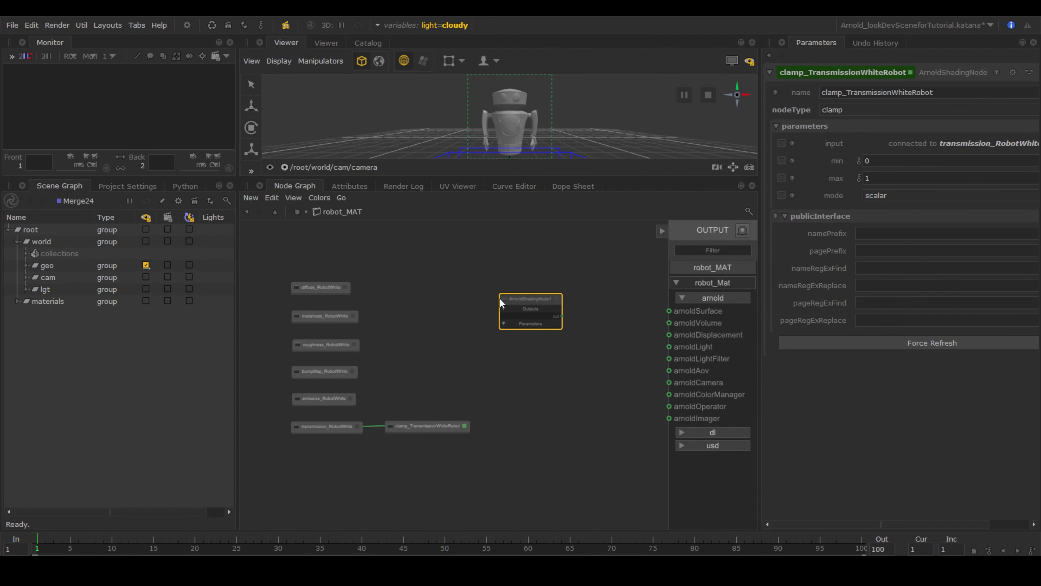
{"action": "left_click", "coordinate": [531, 311]}
{"action": "left_click", "coordinate": [838, 109]}
{"action": "type", "text": "stan"}
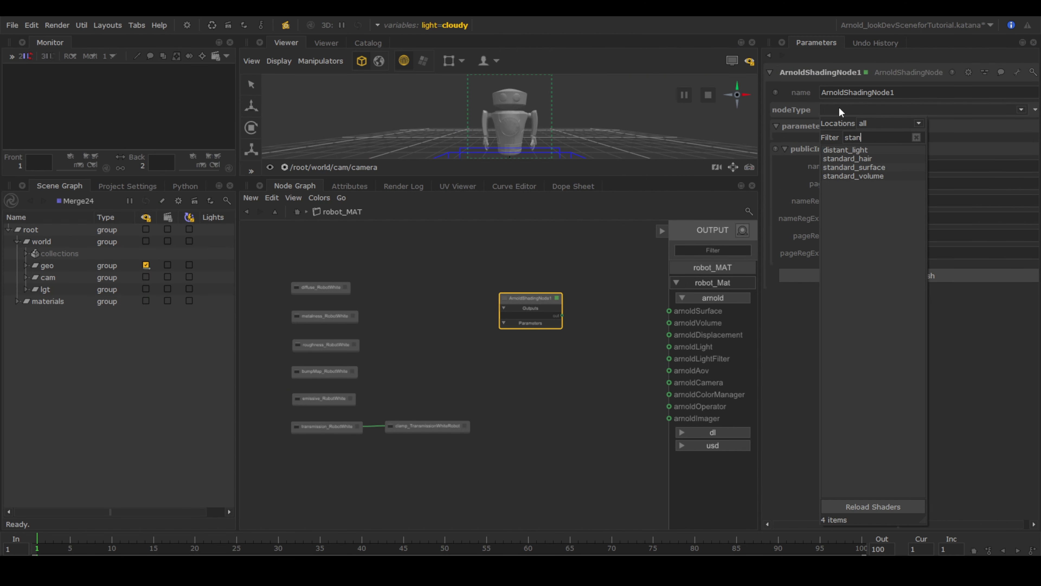
{"action": "left_click", "coordinate": [883, 168]}
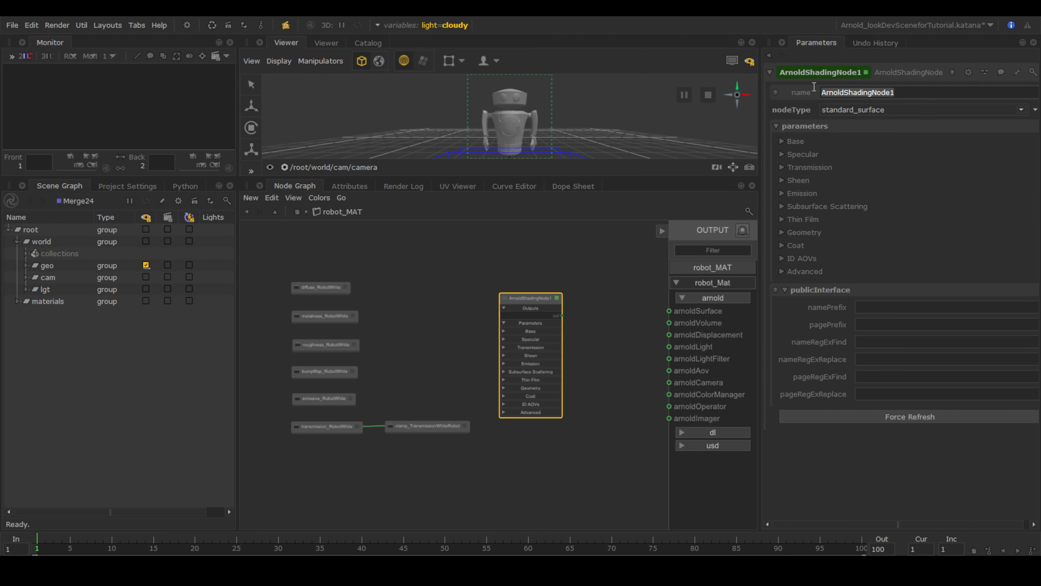
{"action": "type", "text": "whiteRobot_Surface"}
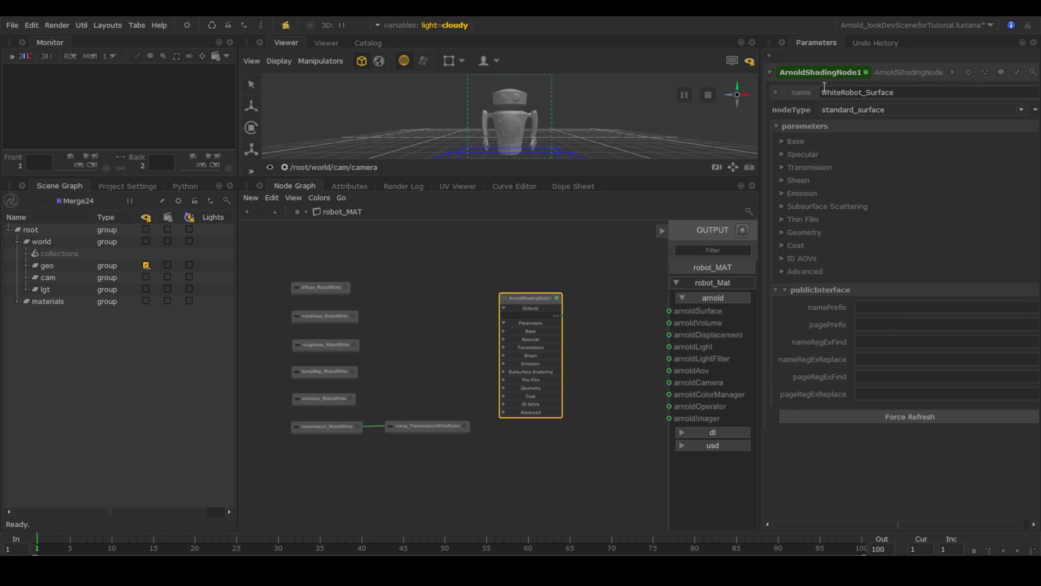
{"action": "key", "text": "Return"}
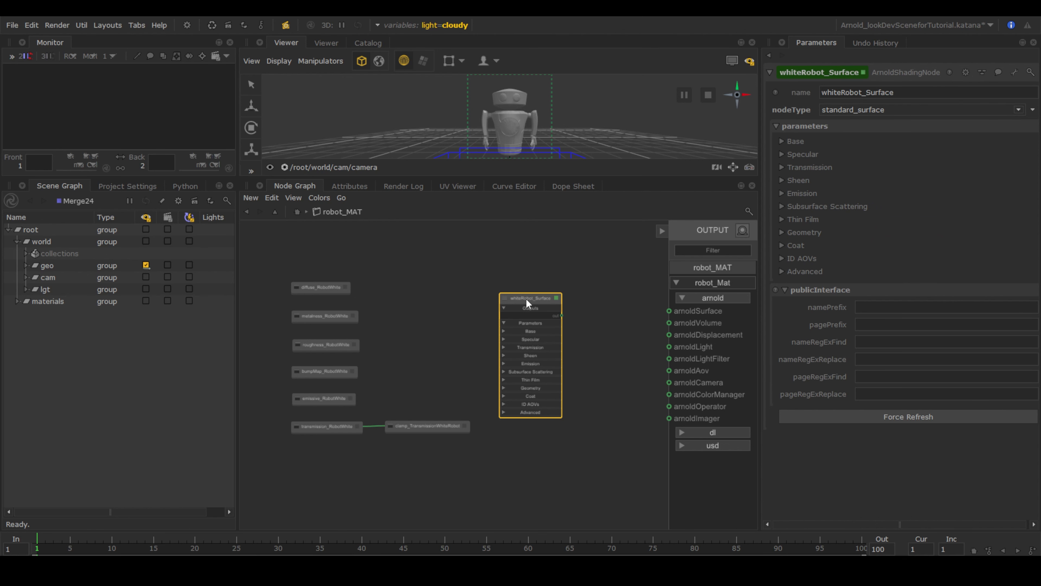
Maximize the node graph, collapse whiteRobot_Surface and connect diffuse_RobotWhite's out port to its base_color
{"action": "key", "text": "space"}
{"action": "middle_click_drag", "start_coordinate": [526, 299], "coordinate": [759, 326]}
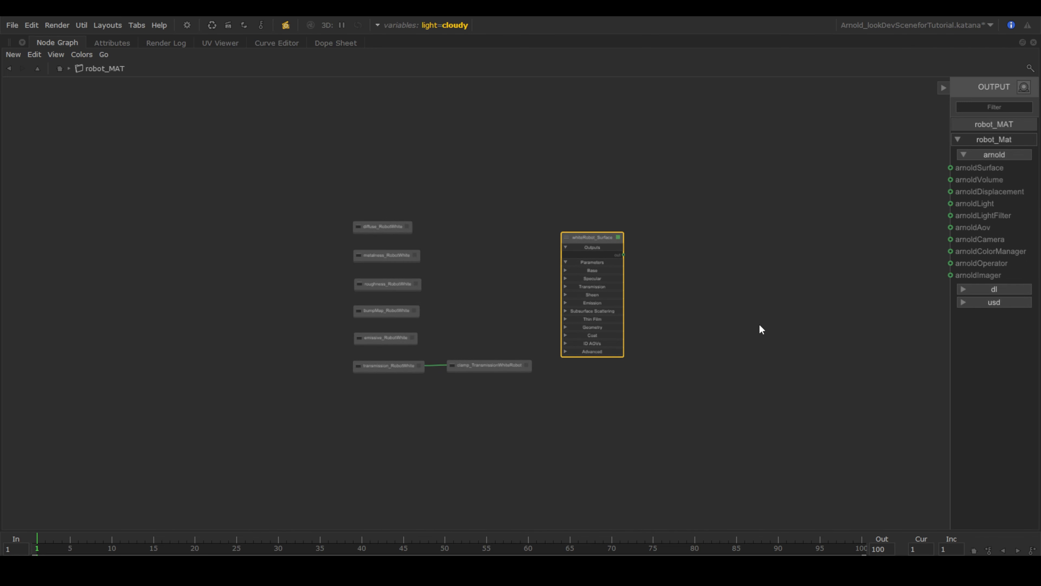
{"action": "scroll", "coordinate": [759, 327], "scroll_direction": "up", "scroll_amount": 3}
{"action": "middle_click_drag", "start_coordinate": [652, 323], "coordinate": [865, 331]}
{"action": "scroll", "coordinate": [827, 333], "scroll_direction": "up", "scroll_amount": 2}
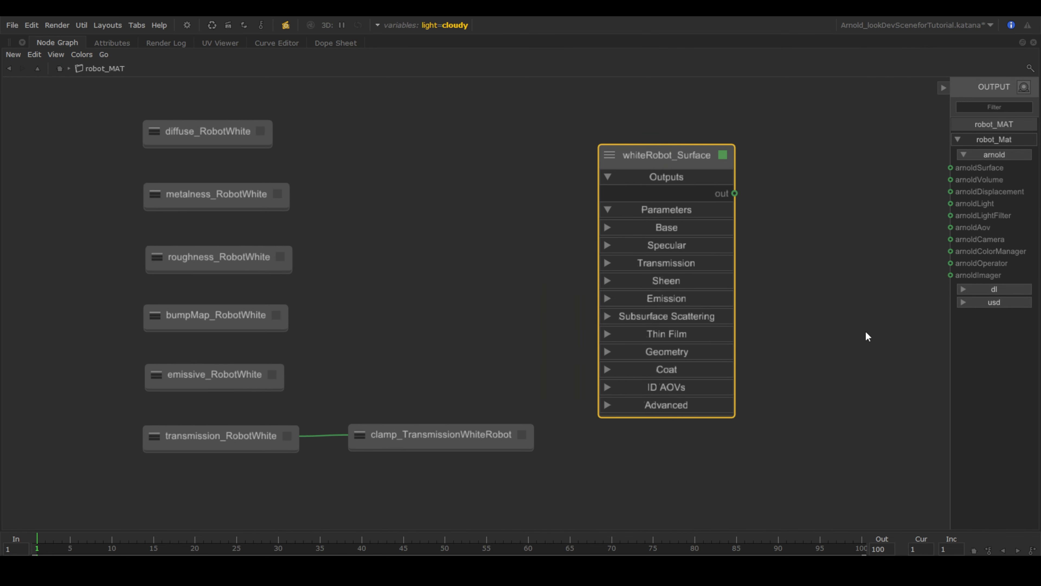
{"action": "key", "text": "alt+1"}
{"action": "left_click", "coordinate": [235, 130]}
{"action": "key", "text": "alt+3"}
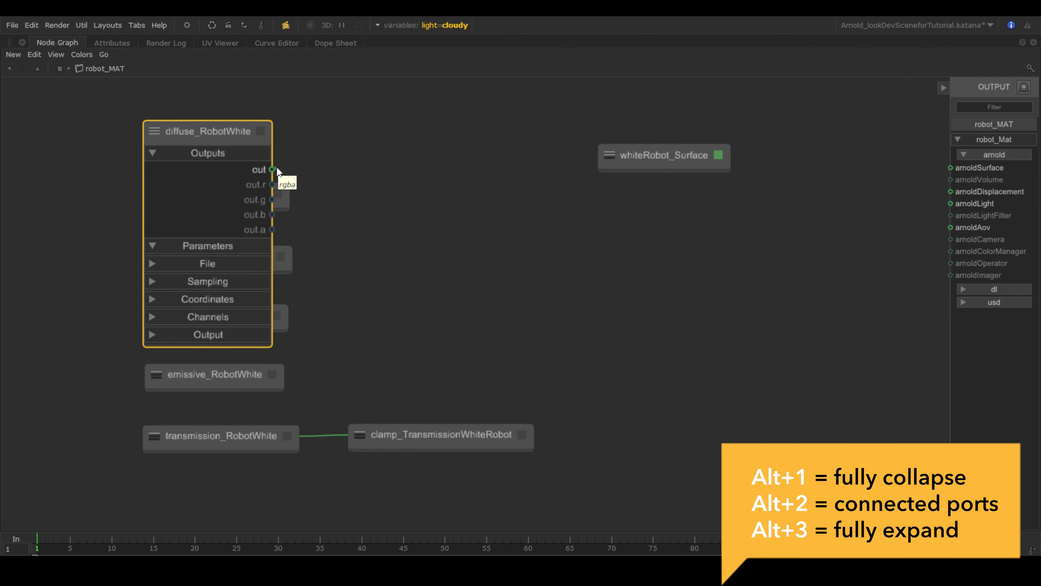
{"action": "left_click_drag", "start_coordinate": [272, 169], "coordinate": [603, 246]}
{"action": "key", "text": "alt+1"}
Connect metalness_RobotWhite's out port to the metalness input of whiteRobot_Surface and collapse the texture node
{"action": "left_click", "coordinate": [229, 198]}
{"action": "key", "text": "alt+3"}
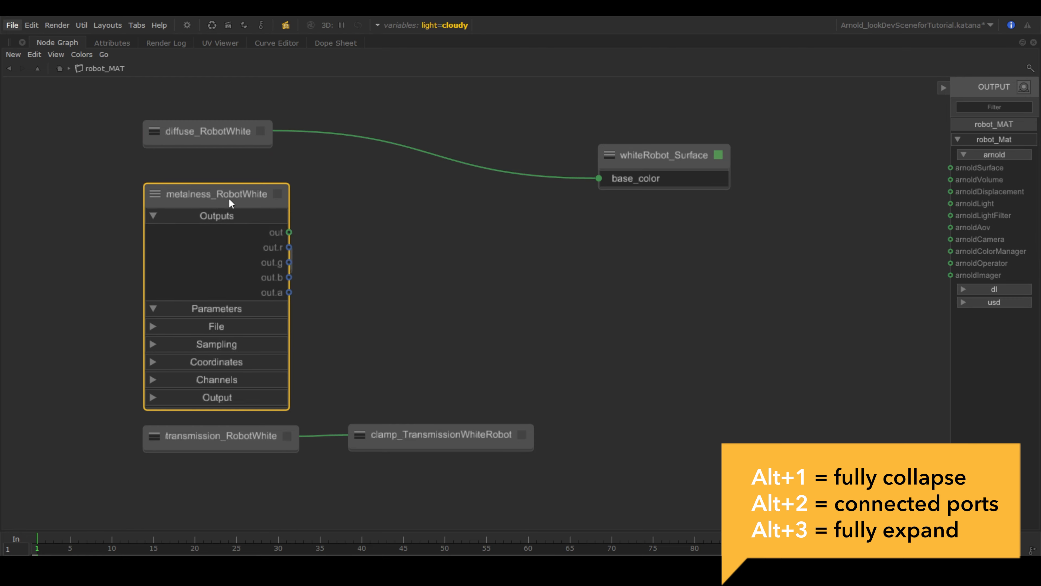
{"action": "left_click_drag", "start_coordinate": [290, 233], "coordinate": [613, 472]}
{"action": "key", "text": "alt+1"}
Connect roughness_RobotWhite's out port to the specular_roughness input of whiteRobot_Surface and collapse the texture node
{"action": "left_click", "coordinate": [219, 257]}
{"action": "key", "text": "alt+3"}
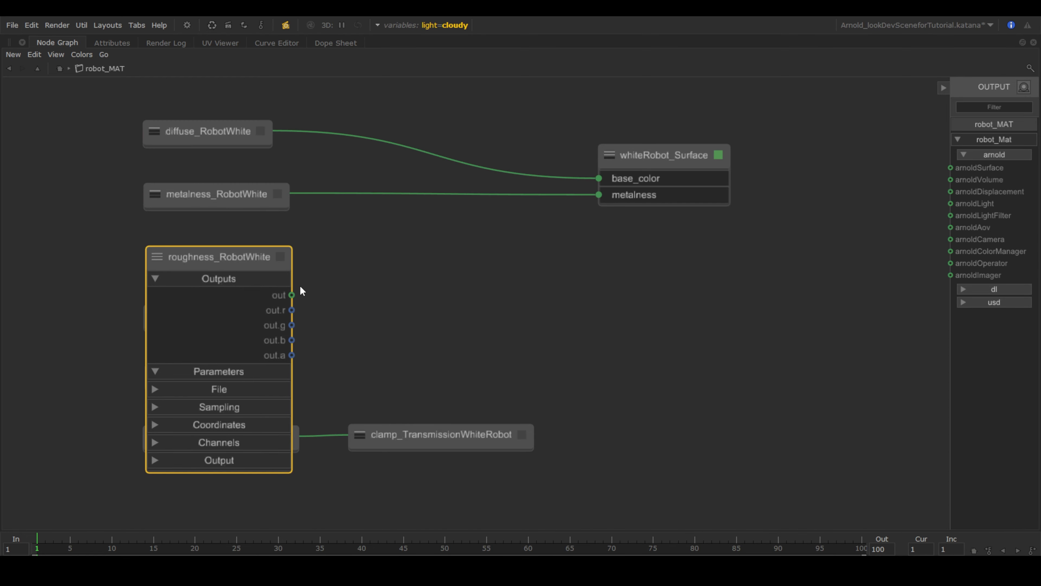
{"action": "left_click_drag", "start_coordinate": [292, 295], "coordinate": [600, 412]}
{"action": "key", "text": "alt+1"}
Connect bumpMap_RobotWhite's out port to the normal input of whiteRobot_Surface and collapse the texture node
{"action": "left_click", "coordinate": [219, 372]}
{"action": "key", "text": "alt+3"}
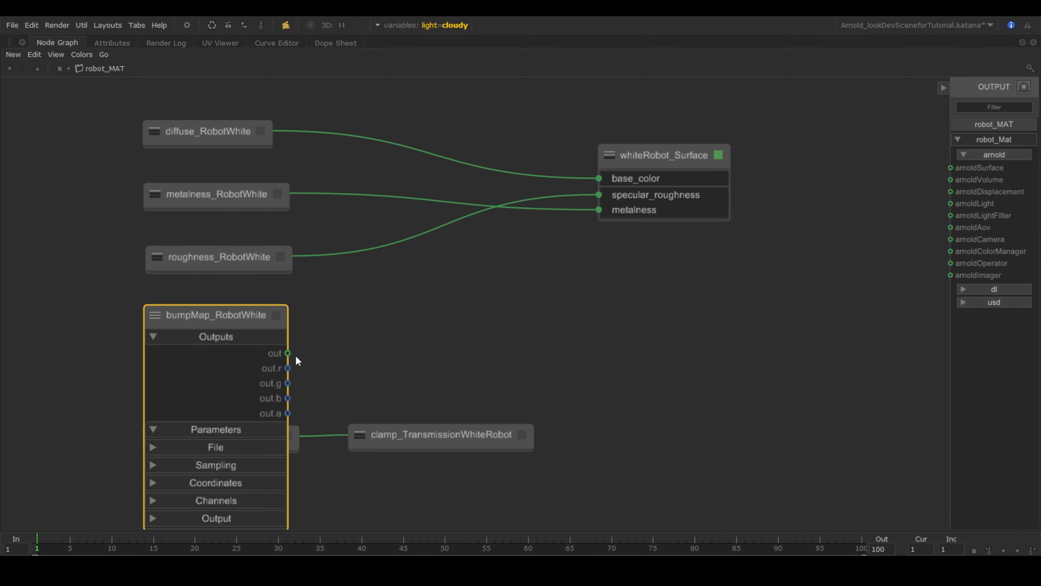
{"action": "left_click_drag", "start_coordinate": [289, 354], "coordinate": [649, 408]}
{"action": "middle_click_drag", "start_coordinate": [649, 406], "coordinate": [662, 123]}
{"action": "scroll", "coordinate": [697, 246], "scroll_direction": "up", "scroll_amount": 2}
{"action": "middle_click_drag", "start_coordinate": [697, 410], "coordinate": [559, 201]}
{"action": "left_click", "coordinate": [564, 310]}
{"action": "key", "text": "f"}
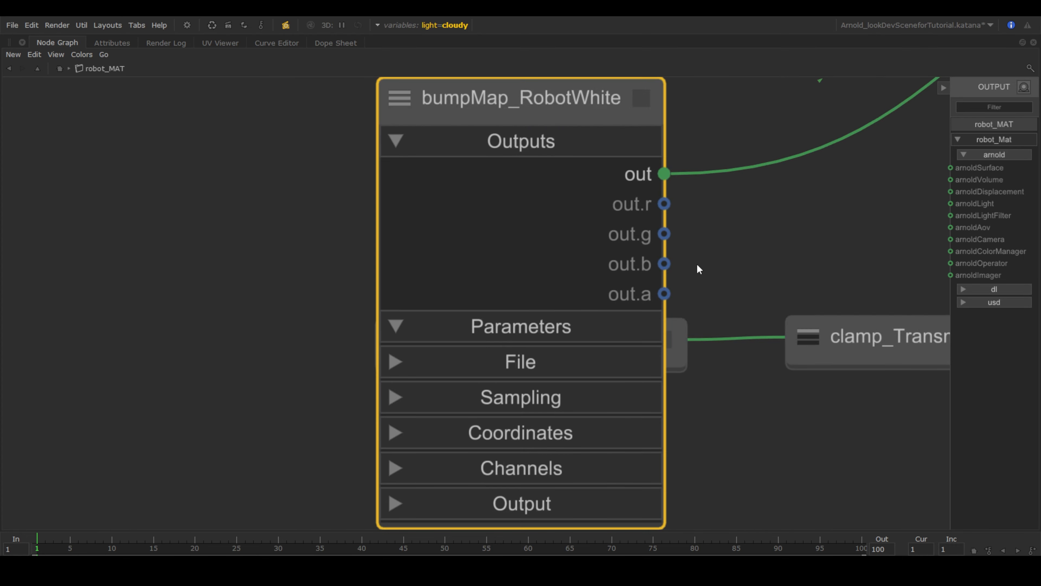
{"action": "key", "text": "alt+1"}
Connect emissive_RobotWhite's out port to the emission_color input of whiteRobot_Surface and collapse the texture node
{"action": "scroll", "coordinate": [765, 284], "scroll_direction": "down", "scroll_amount": 4}
{"action": "middle_click_drag", "start_coordinate": [765, 283], "coordinate": [341, 410]}
{"action": "left_click", "coordinate": [244, 386]}
{"action": "key", "text": "alt+3"}
{"action": "left_click", "coordinate": [288, 419]}
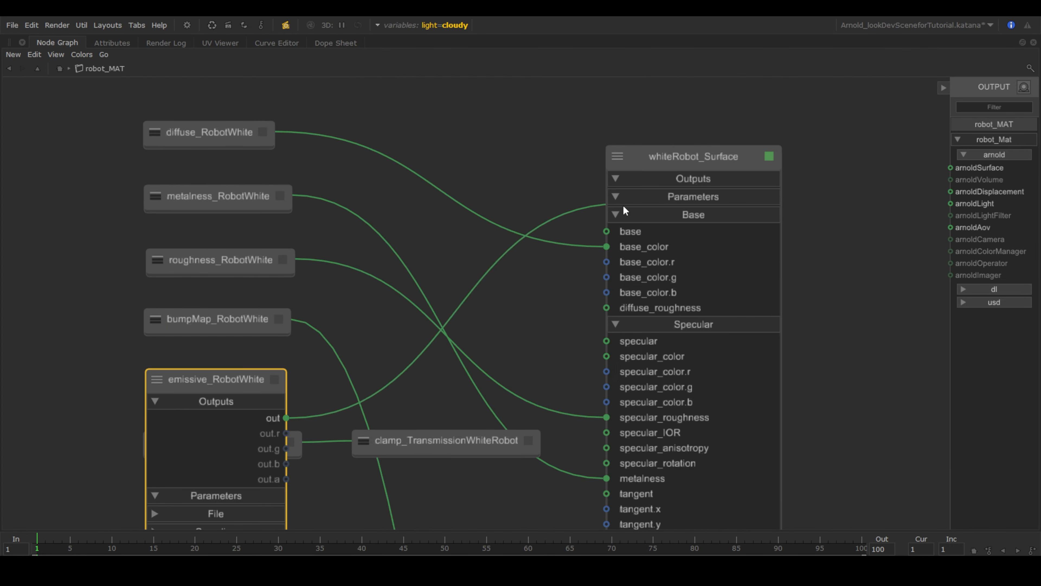
{"action": "middle_click_drag", "start_coordinate": [619, 508], "coordinate": [594, 82]}
{"action": "middle_click_drag", "start_coordinate": [581, 332], "coordinate": [285, 358]}
{"action": "left_click", "coordinate": [580, 284]}
{"action": "key", "text": "f"}
{"action": "key", "text": "alt+1"}
Connect clamp_TransmissionWhiteRobot's out port to the transmission input of whiteRobot_Surface and collapse the clamp node
{"action": "scroll", "coordinate": [600, 116], "scroll_direction": "down", "scroll_amount": 4}
{"action": "left_click", "coordinate": [507, 401]}
{"action": "key", "text": "alt+3"}
{"action": "mouse_move", "coordinate": [500, 381]}
{"action": "middle_mouse_down"}
{"action": "mouse_move", "coordinate": [358, 330]}
{"action": "mouse_move", "coordinate": [502, 366]}
{"action": "middle_mouse_up"}
{"action": "scroll", "coordinate": [356, 328], "scroll_direction": "down", "scroll_amount": 1}
{"action": "left_click", "coordinate": [396, 374]}
{"action": "left_click", "coordinate": [452, 449]}
{"action": "key", "text": "alt+1"}
Expand the whiteRobot_surface node and connect its out port to white_mat's arnoldSurface output
{"action": "middle_click_drag", "start_coordinate": [652, 316], "coordinate": [680, 322]}
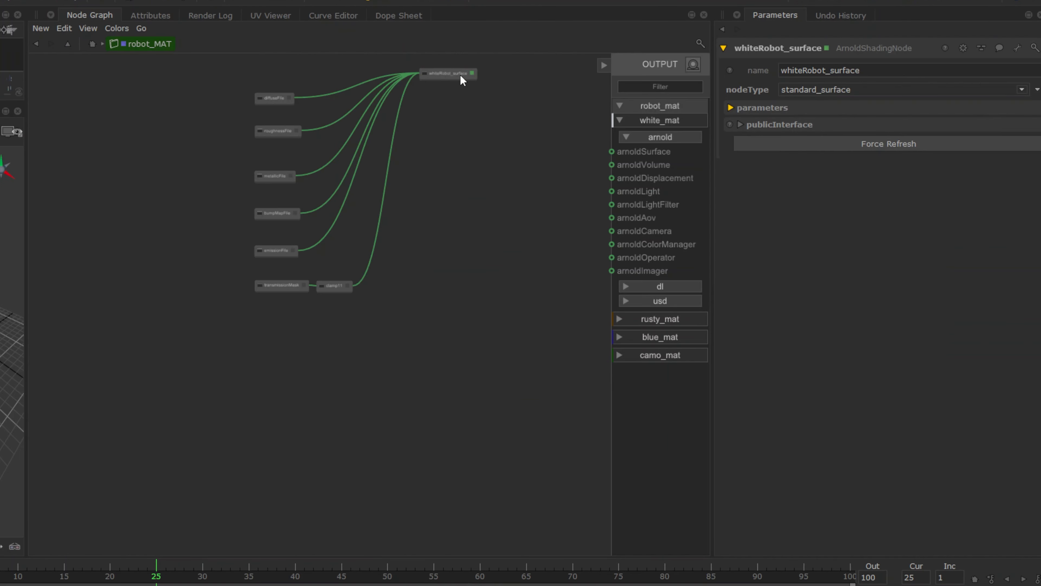
{"action": "left_click", "coordinate": [460, 73]}
{"action": "key", "text": "alt+3"}
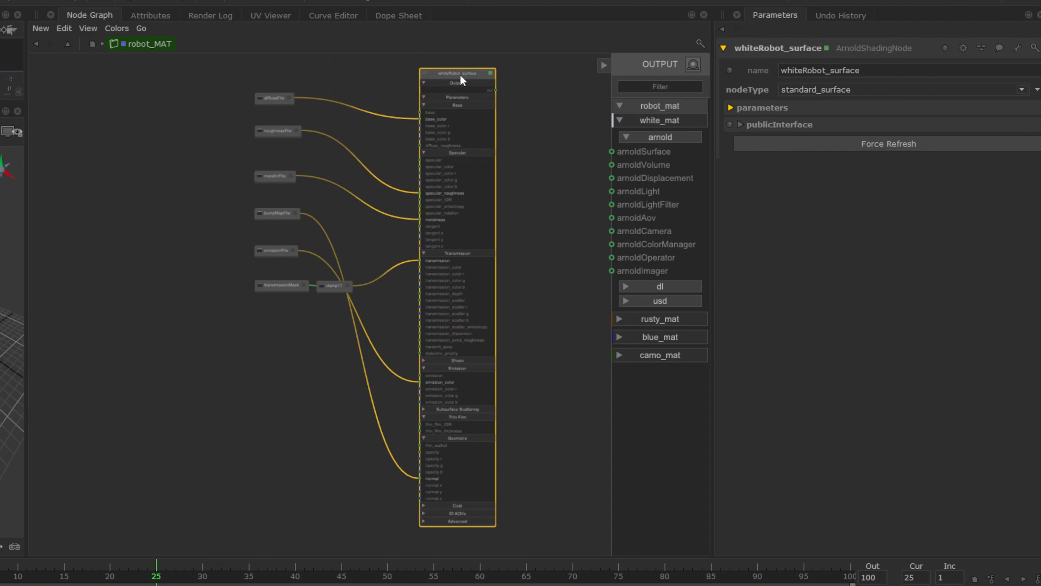
{"action": "left_click_drag", "start_coordinate": [495, 91], "coordinate": [613, 152]}
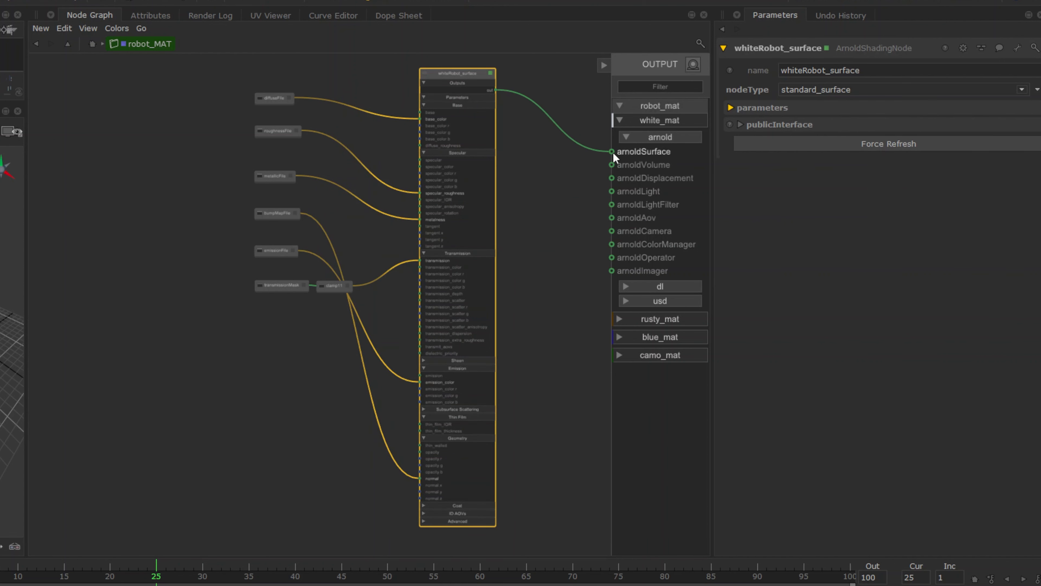
Set both the namePrefix and pagePrefix of whiteRobot_surface's public interface to standardSurface_
{"action": "left_click", "coordinate": [732, 106]}
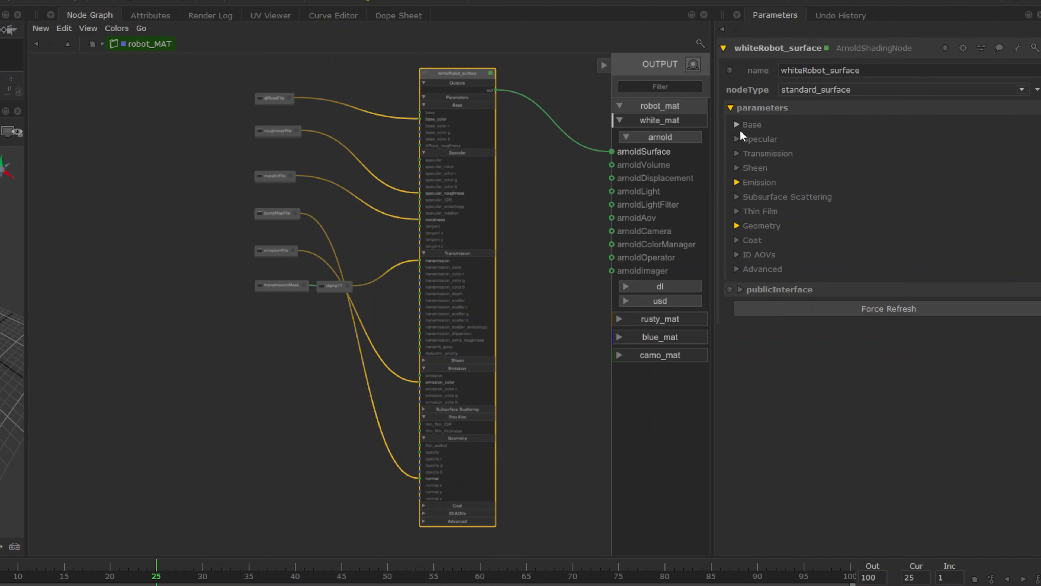
{"action": "left_click", "coordinate": [739, 289]}
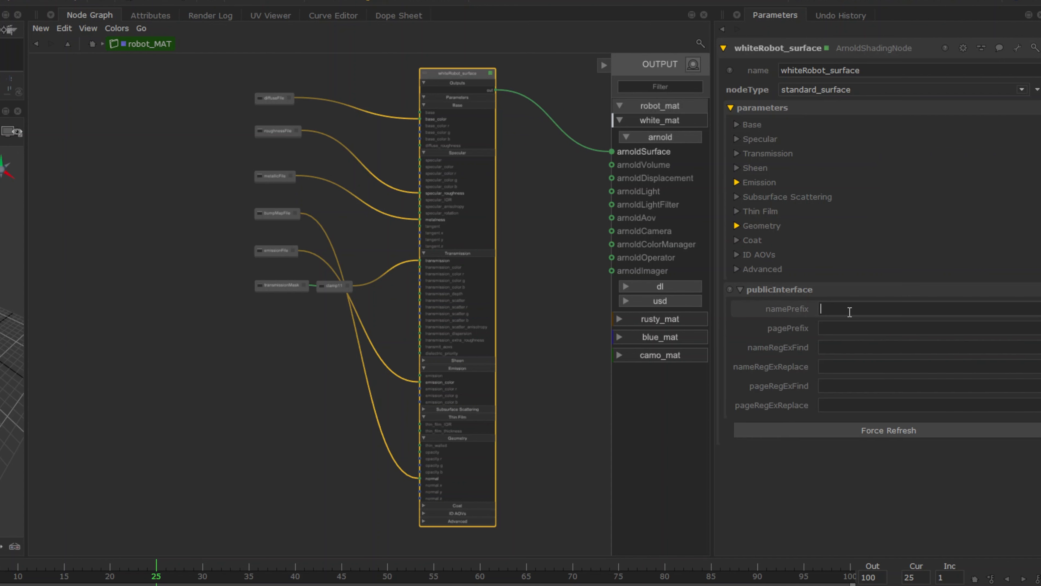
{"action": "type", "text": "standardSurface_"}
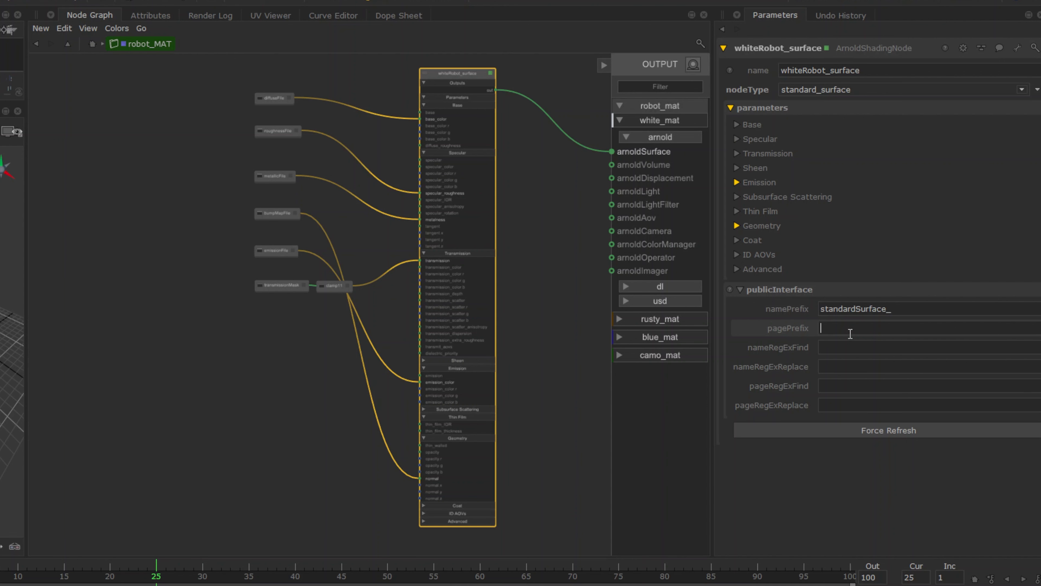
{"action": "type", "text": "standardSurface_"}
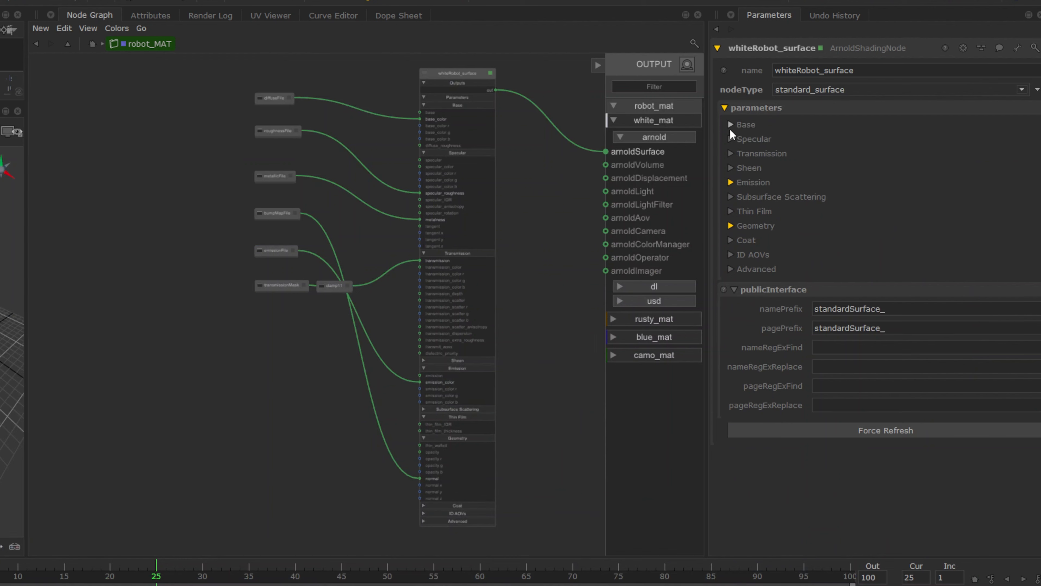
Add whiteRobot_surface's specular and specular_color parameters to the material interface
{"action": "left_click", "coordinate": [733, 140]}
{"action": "left_click", "coordinate": [1027, 154]}
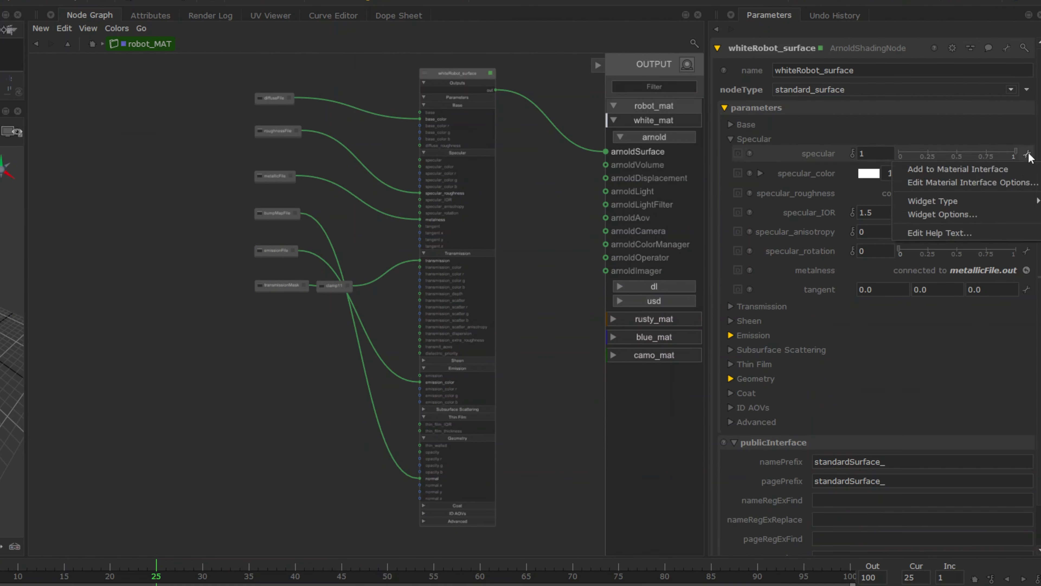
{"action": "left_click", "coordinate": [1014, 169]}
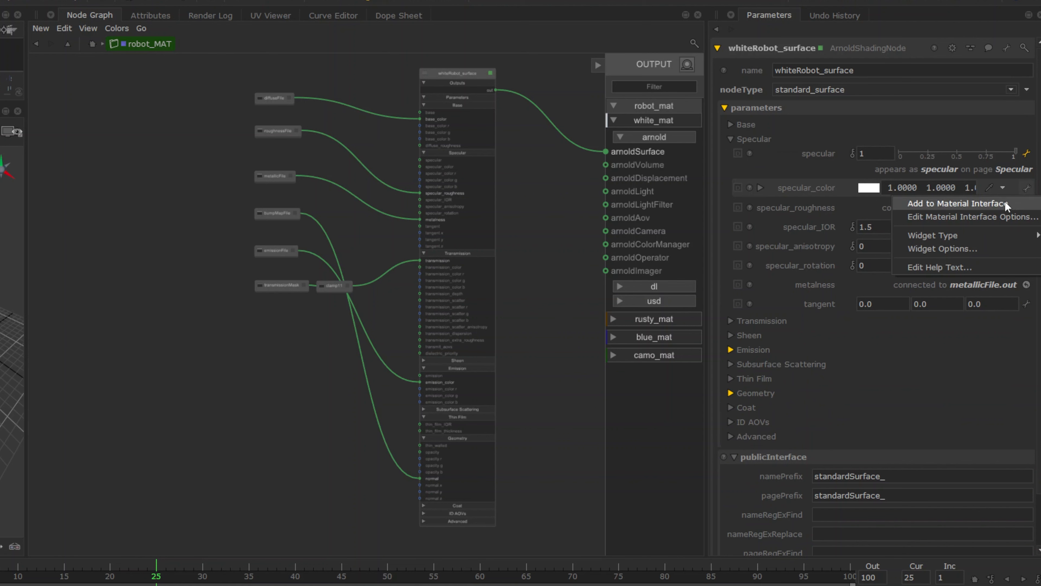
{"action": "left_click", "coordinate": [1006, 203]}
Add whiteRobot_surface's emission parameter to the material interface
{"action": "left_click", "coordinate": [731, 364]}
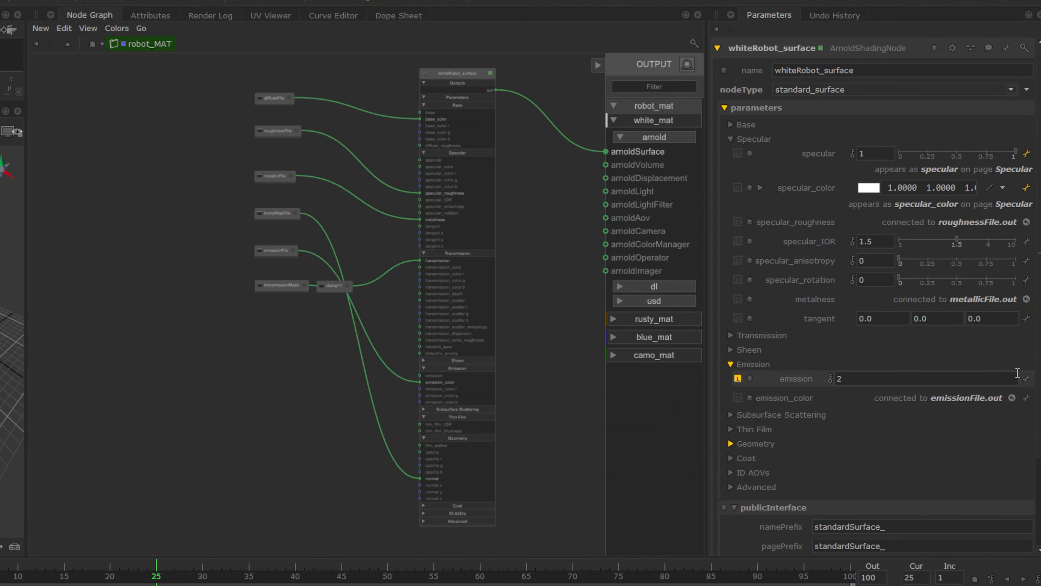
{"action": "left_click", "coordinate": [1027, 379]}
{"action": "left_click", "coordinate": [1008, 392]}
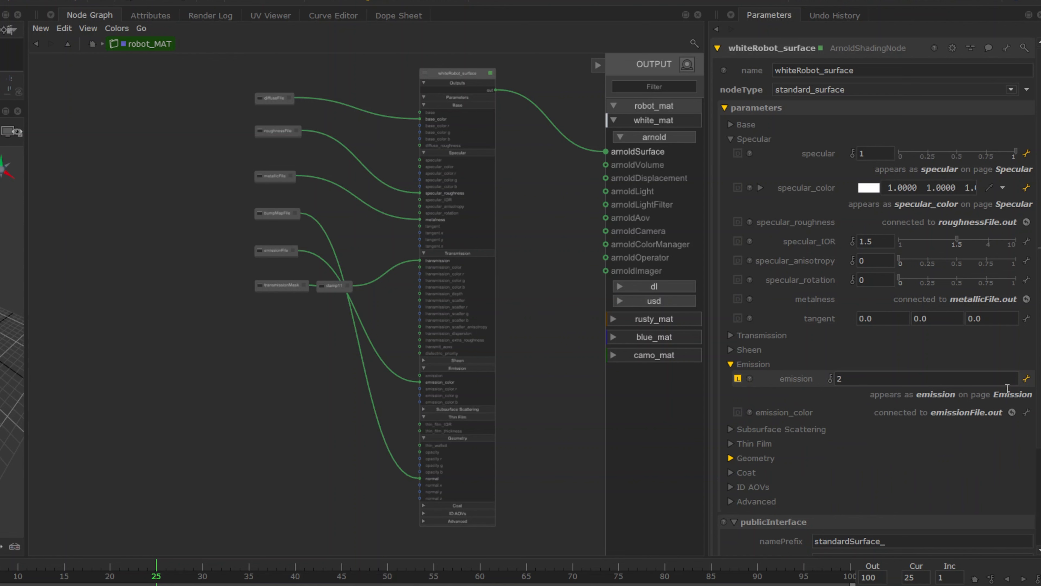
Go up to the main node graph and inspect robot_MAT's parameters and BodyShell_Shape's attributes
{"action": "left_click", "coordinate": [93, 45]}
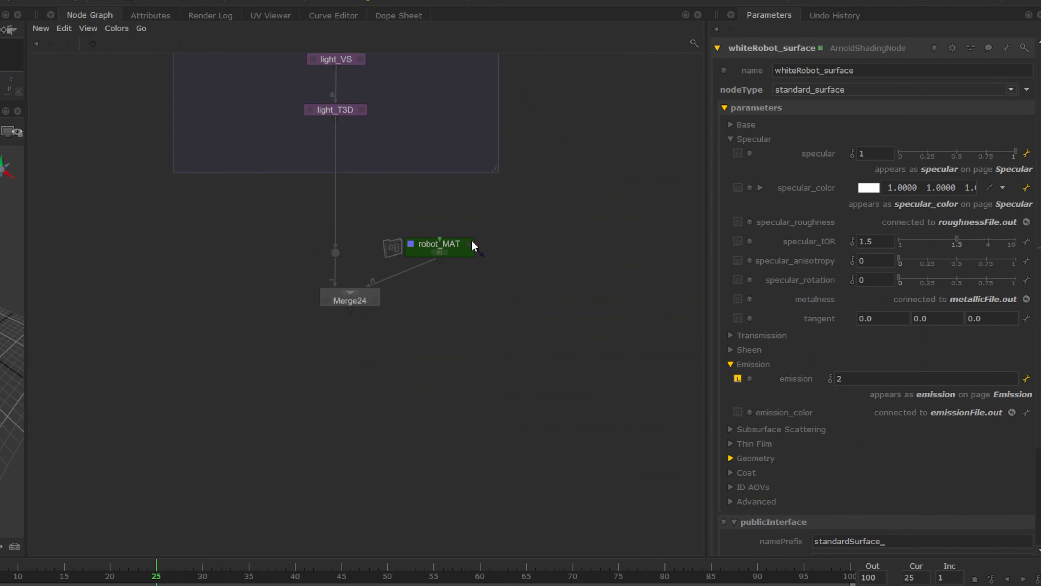
{"action": "left_click", "coordinate": [470, 244]}
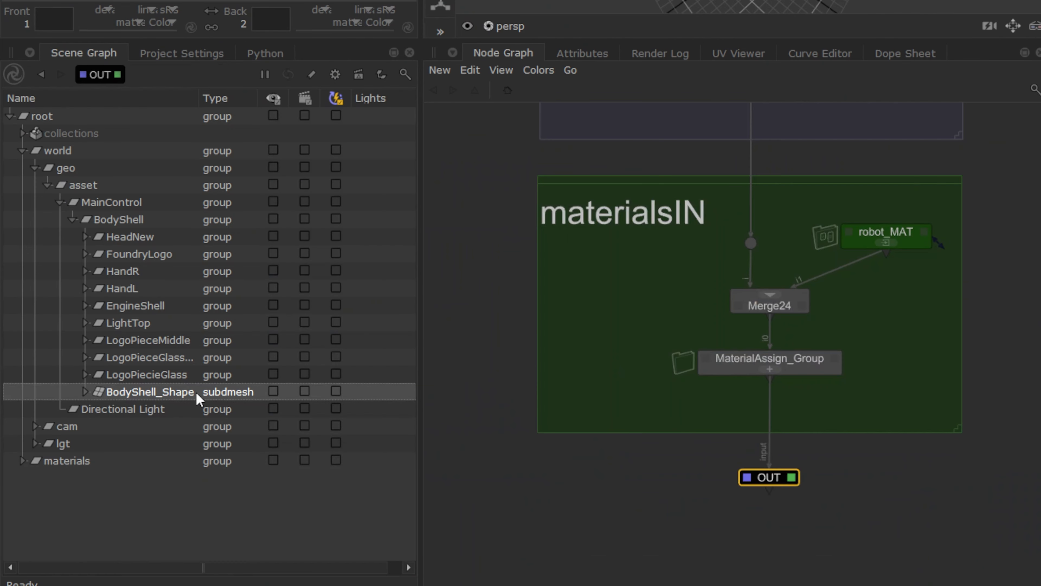
{"action": "left_click", "coordinate": [599, 54]}
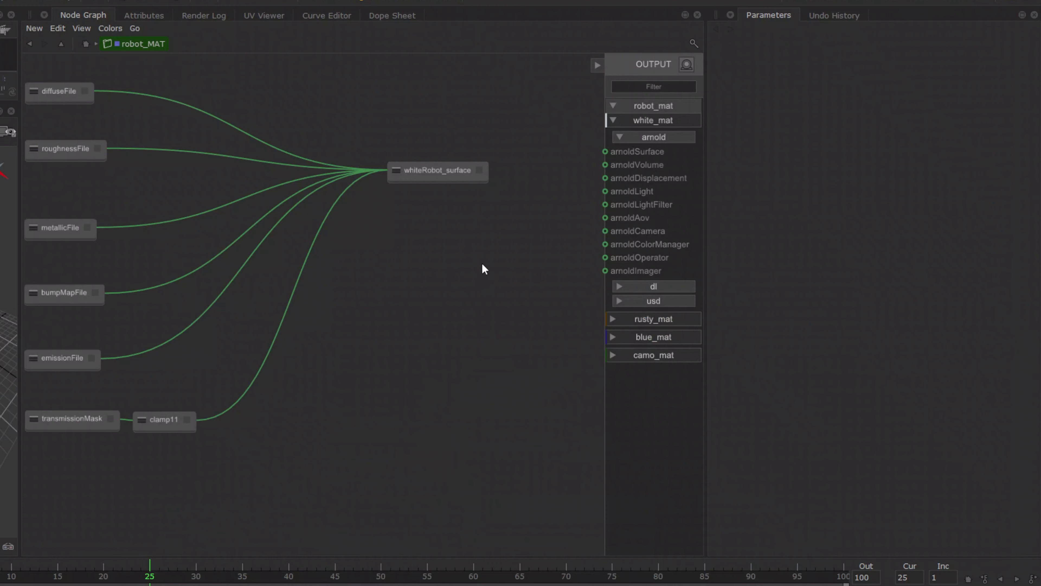
Add a standard_surface node below whiteRobot_surface in the robot_MAT network and rename it glass_surface
{"action": "key", "text": "Tab"}
{"action": "type", "text": "sta"}
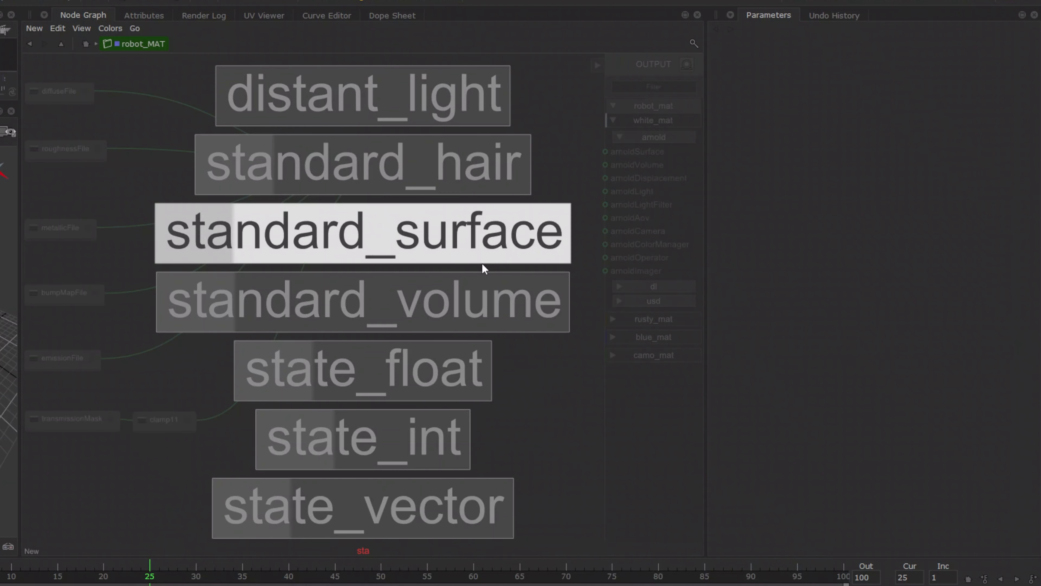
{"action": "left_click", "coordinate": [489, 251]}
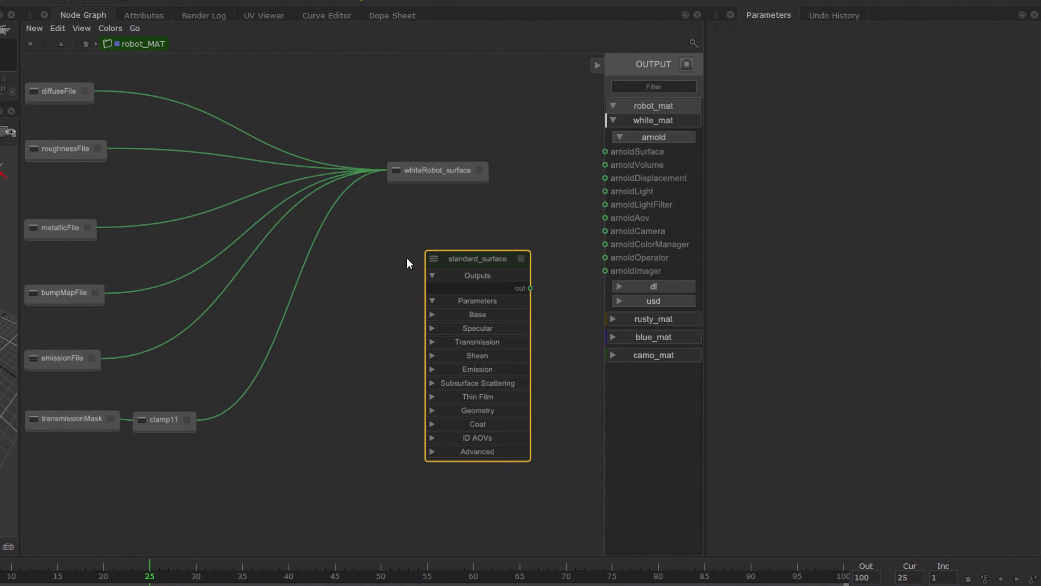
{"action": "left_click", "coordinate": [391, 231]}
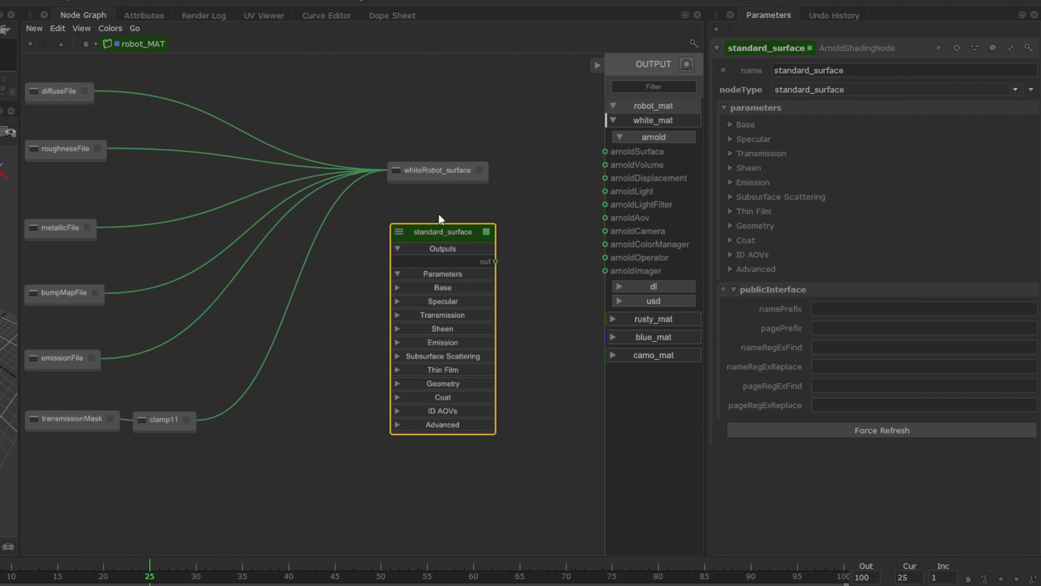
{"action": "left_click_drag", "start_coordinate": [810, 70], "coordinate": [764, 66]}
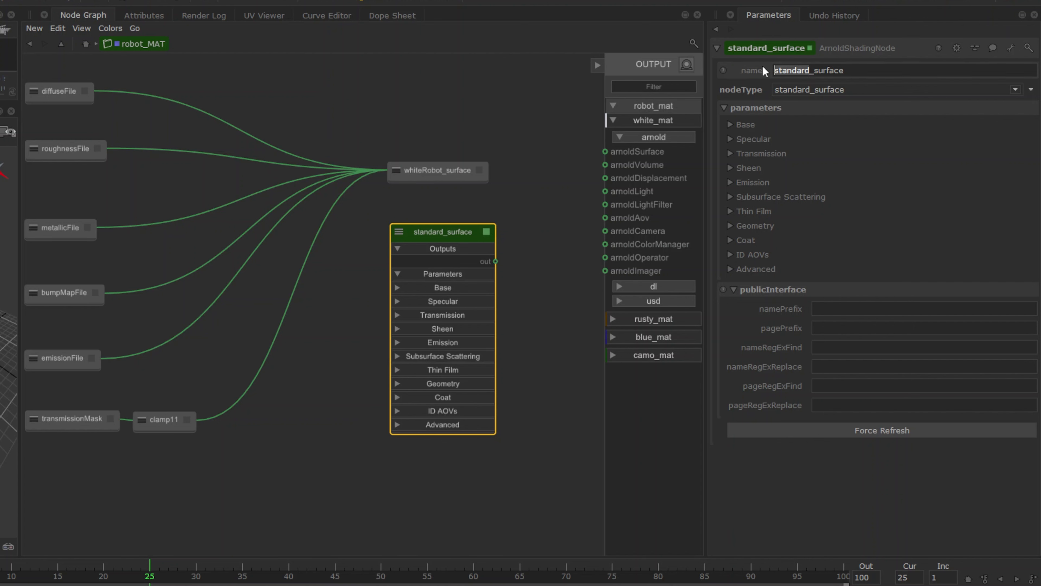
{"action": "type", "text": "glass"}
{"action": "key", "text": "Return"}
Set glass_surface's base to 0, base_color to black (0, 0, 0) and specular_roughness to 0.1
{"action": "left_click", "coordinate": [731, 125]}
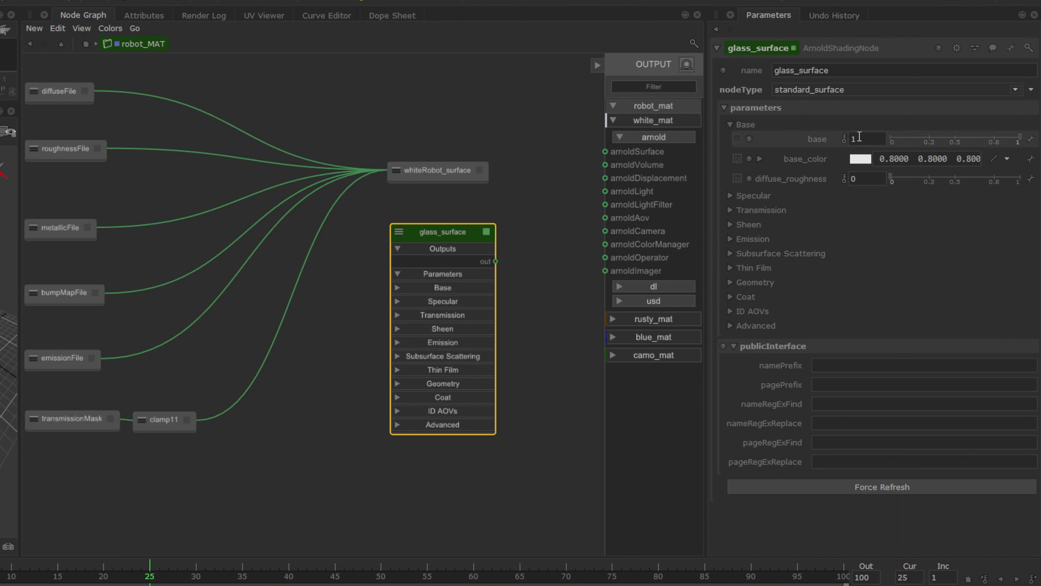
{"action": "type", "text": "0"}
{"action": "key", "text": "Return"}
{"action": "left_click", "coordinate": [860, 159]}
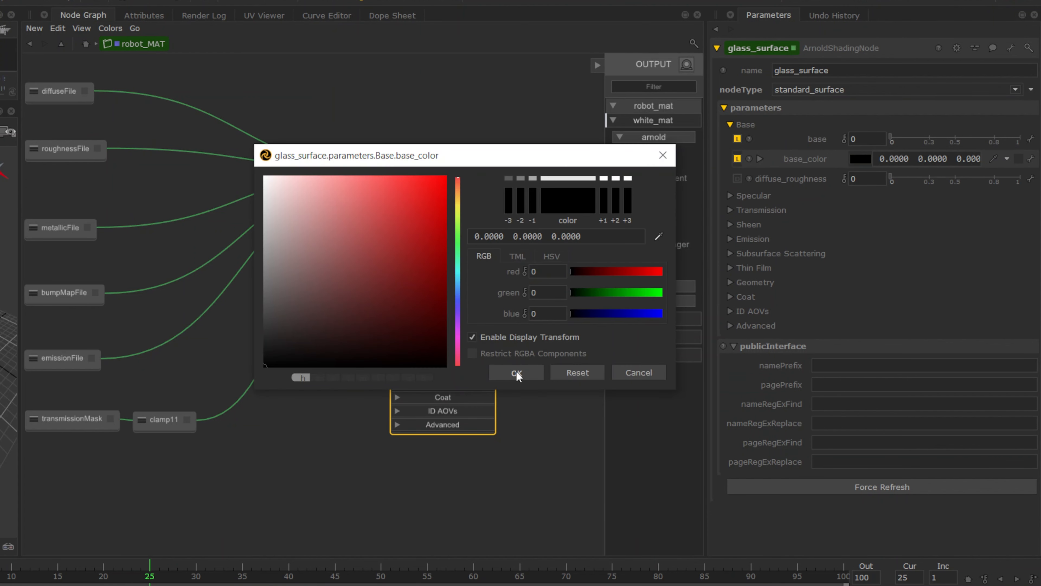
{"action": "left_click", "coordinate": [517, 373]}
{"action": "left_click", "coordinate": [730, 195]}
{"action": "left_click", "coordinate": [875, 250]}
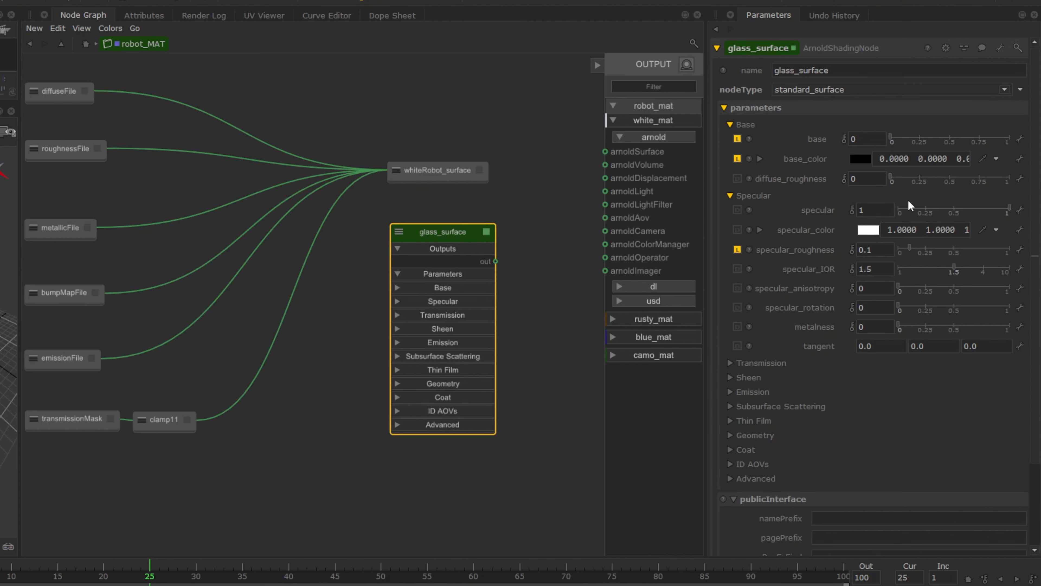
Branch clamp11's existing connection through a dot into glass_surface's transmission input and collapse glass_surface
{"action": "left_click", "coordinate": [730, 363]}
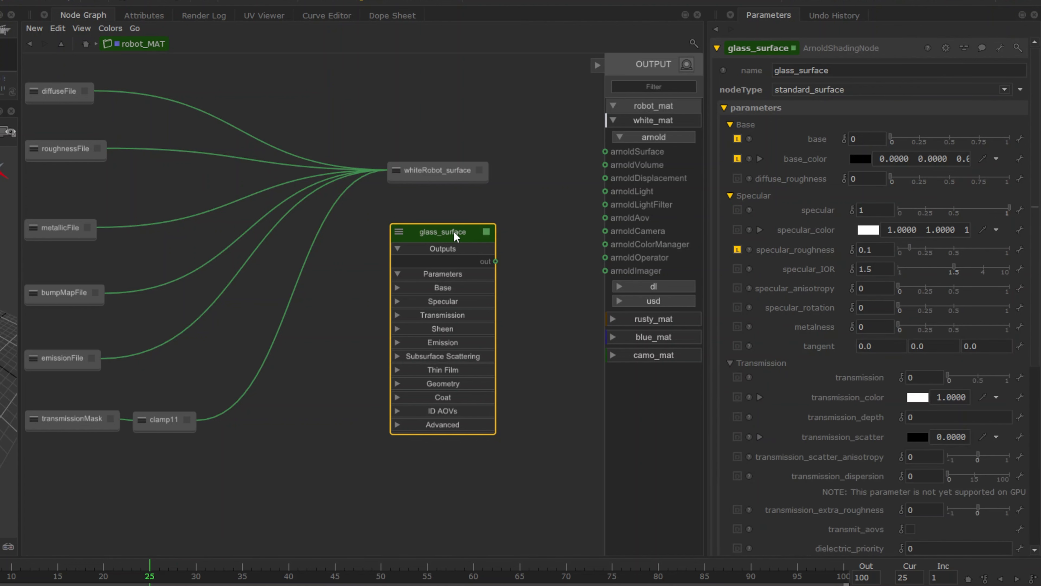
{"action": "left_click", "coordinate": [439, 247]}
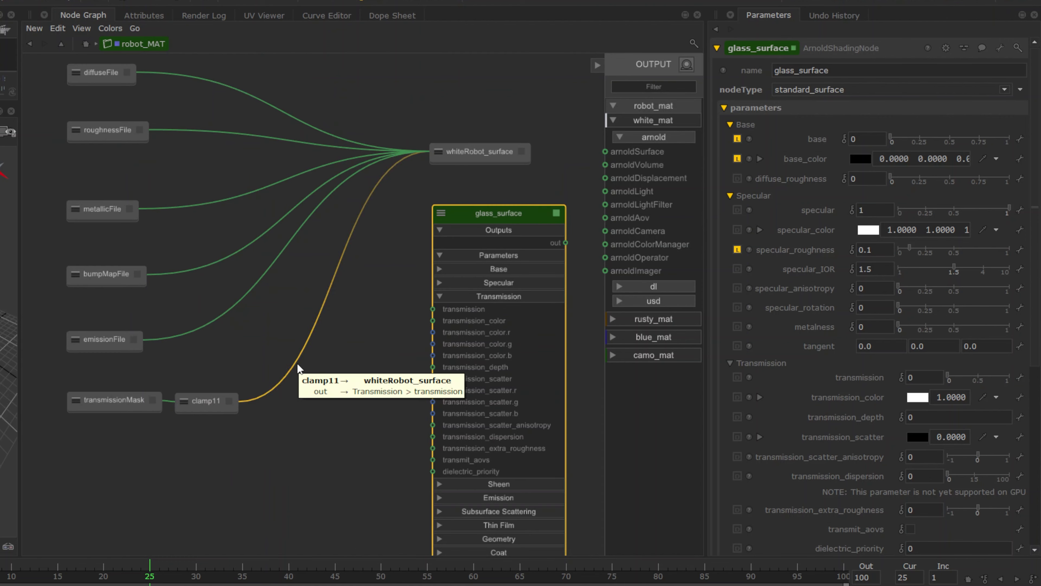
{"action": "left_click_drag", "start_coordinate": [297, 363], "coordinate": [433, 308]}
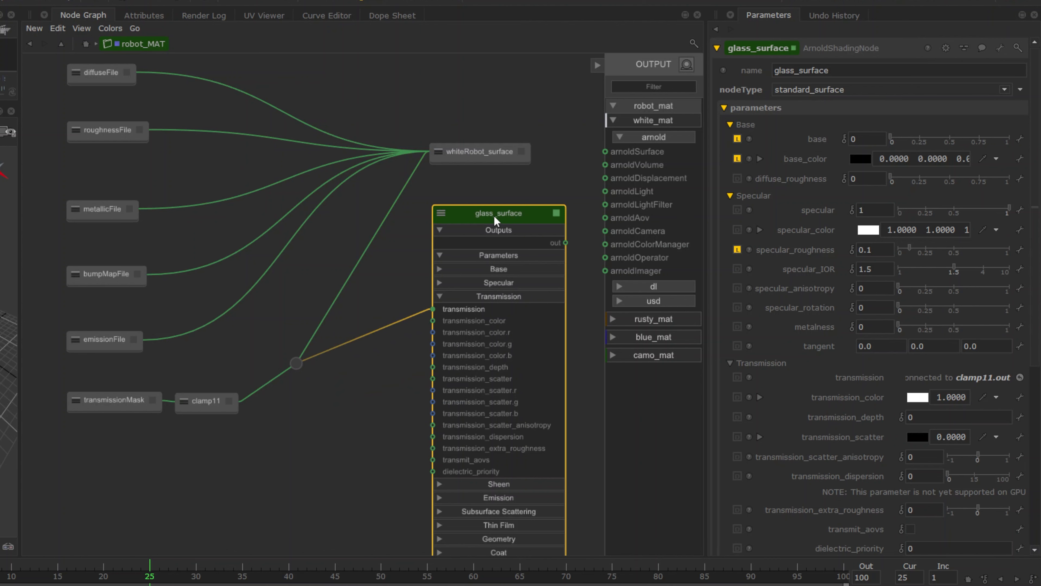
{"action": "key", "text": "alt+1"}
{"action": "middle_click_drag", "start_coordinate": [494, 215], "coordinate": [278, 366]}
Add a layer_shader node with its Layer 1 and Layer 2 groups expanded, and move glass_surface further down
{"action": "left_click", "coordinate": [418, 332]}
{"action": "key", "text": "Tab"}
{"action": "type", "text": "lay"}
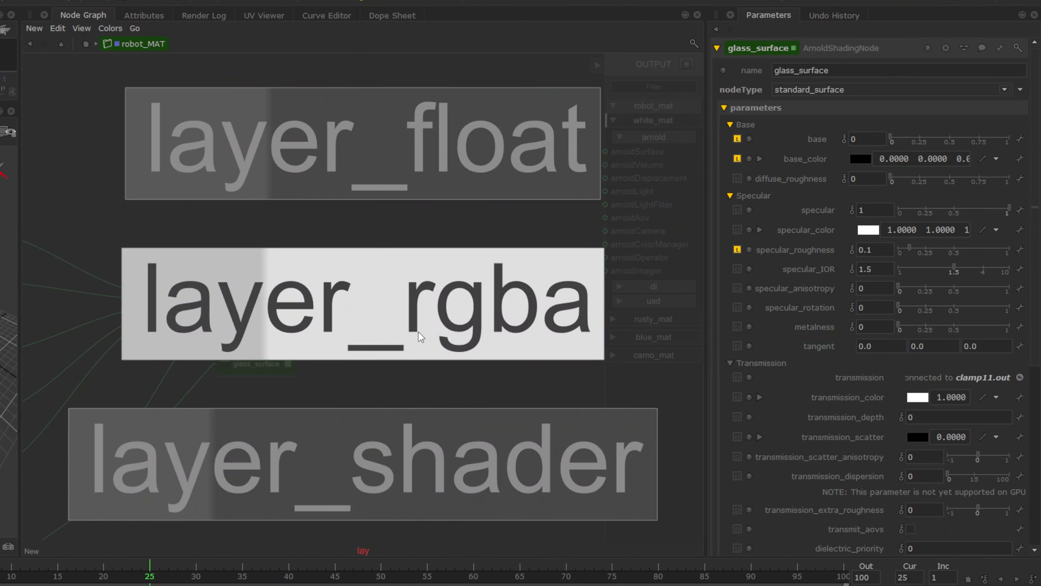
{"action": "left_click", "coordinate": [410, 458]}
{"action": "left_click", "coordinate": [392, 302]}
{"action": "middle_click_drag", "start_coordinate": [392, 302], "coordinate": [351, 259]}
{"action": "scroll", "coordinate": [244, 338], "scroll_direction": "up", "scroll_amount": 3}
{"action": "left_click", "coordinate": [418, 302]}
{"action": "left_click", "coordinate": [418, 394]}
{"action": "left_click_drag", "start_coordinate": [205, 314], "coordinate": [210, 438]}
{"action": "middle_click_drag", "start_coordinate": [320, 331], "coordinate": [328, 242]}
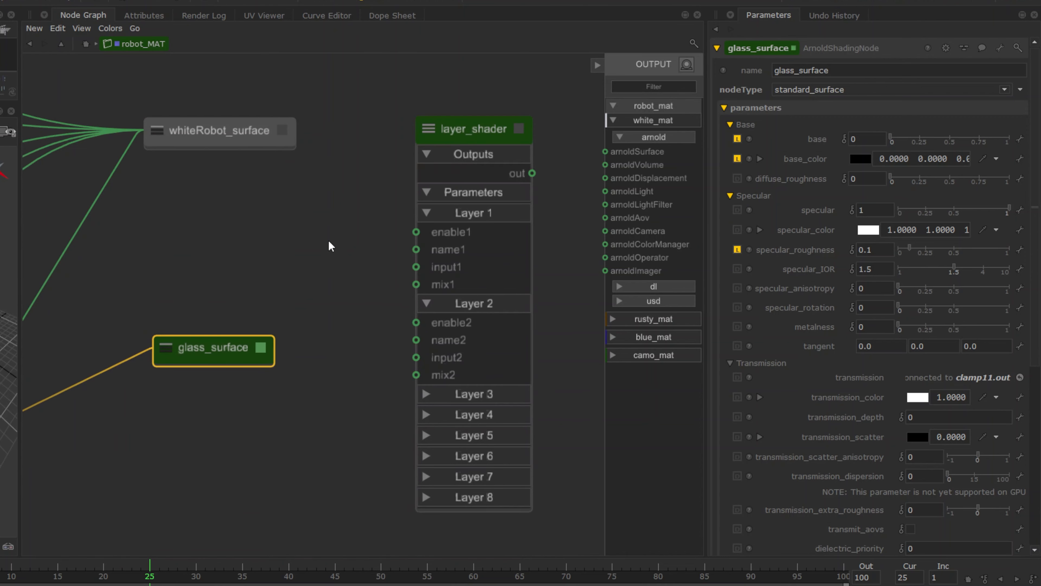
Connect whiteRobot_surface's out port to layer_shader's input1 and collapse whiteRobot_surface
{"action": "double_click", "coordinate": [257, 148]}
{"action": "key", "text": "alt+3"}
{"action": "left_click_drag", "start_coordinate": [345, 175], "coordinate": [417, 268]}
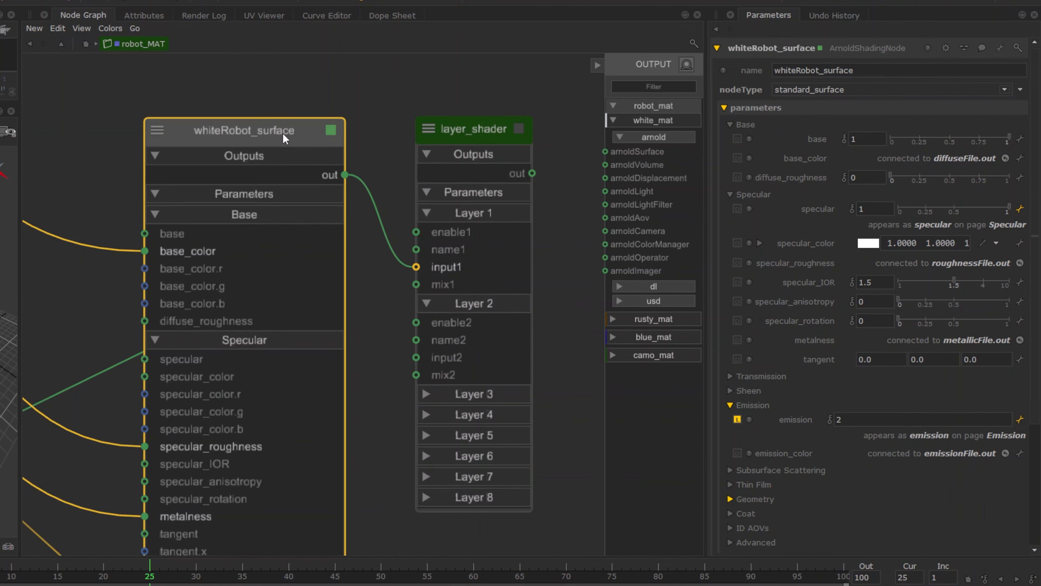
{"action": "key", "text": "alt+1"}
Connect glass_surface's out port to layer_shader's input2 and collapse glass_surface
{"action": "left_click", "coordinate": [239, 354]}
{"action": "key", "text": "alt+3"}
{"action": "left_click_drag", "start_coordinate": [353, 392], "coordinate": [417, 357]}
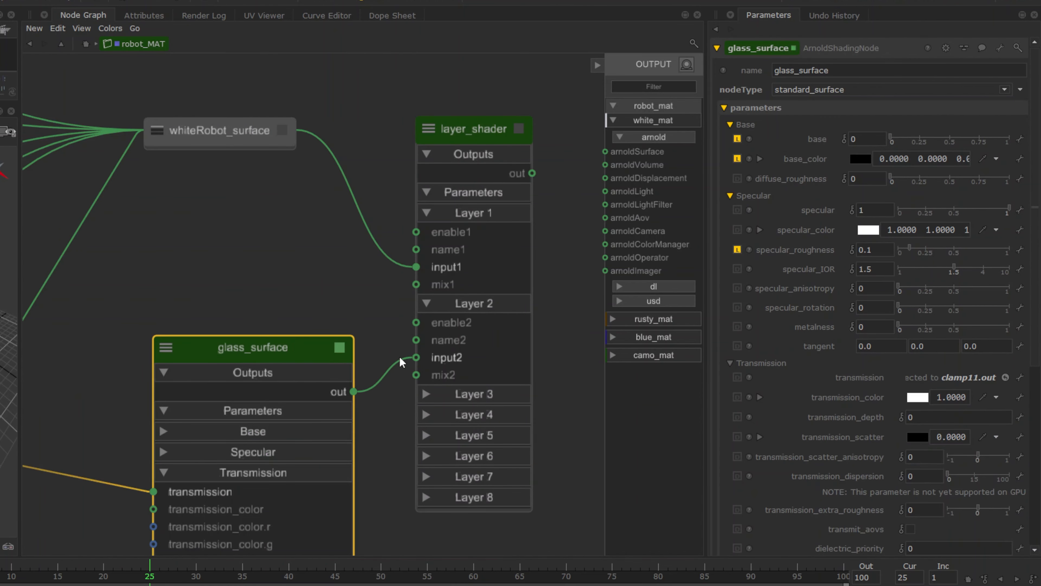
{"action": "key", "text": "alt+1"}
Set layer_shader's mix2 value for Layer 2 to 0.3
{"action": "double_click", "coordinate": [488, 131]}
{"action": "left_click", "coordinate": [730, 214]}
{"action": "left_click_drag", "start_coordinate": [820, 287], "coordinate": [786, 276]}
{"action": "type", "text": "."}
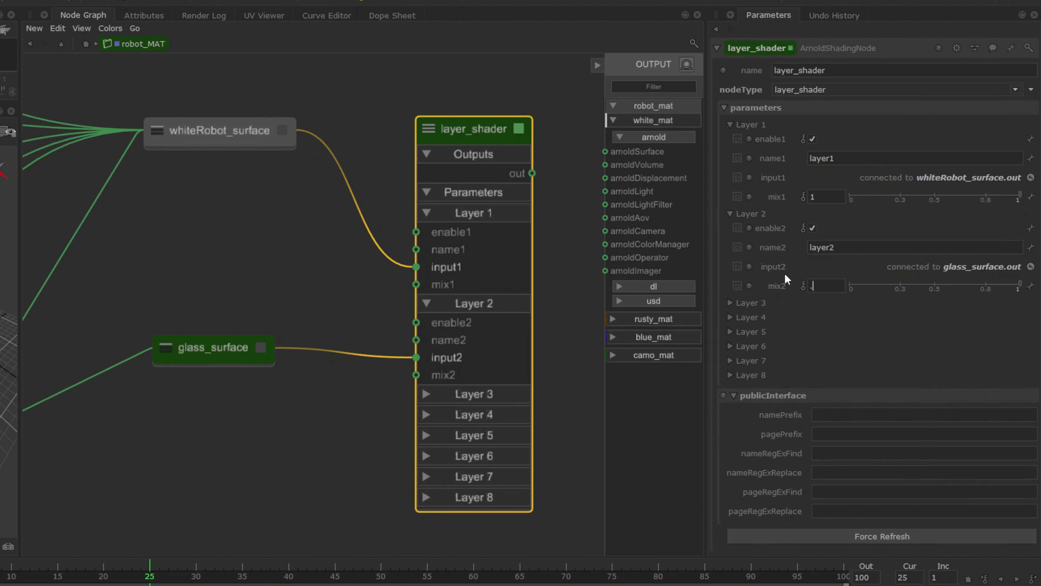
{"action": "type", "text": "3"}
{"action": "key", "text": "Return"}
Connect layer_shader's out port to white_mat's arnoldSurface output and collapse layer_shader
{"action": "left_click_drag", "start_coordinate": [532, 173], "coordinate": [605, 152]}
{"action": "key", "text": "alt+1"}
{"action": "scroll", "coordinate": [479, 264], "scroll_direction": "down", "scroll_amount": 3}
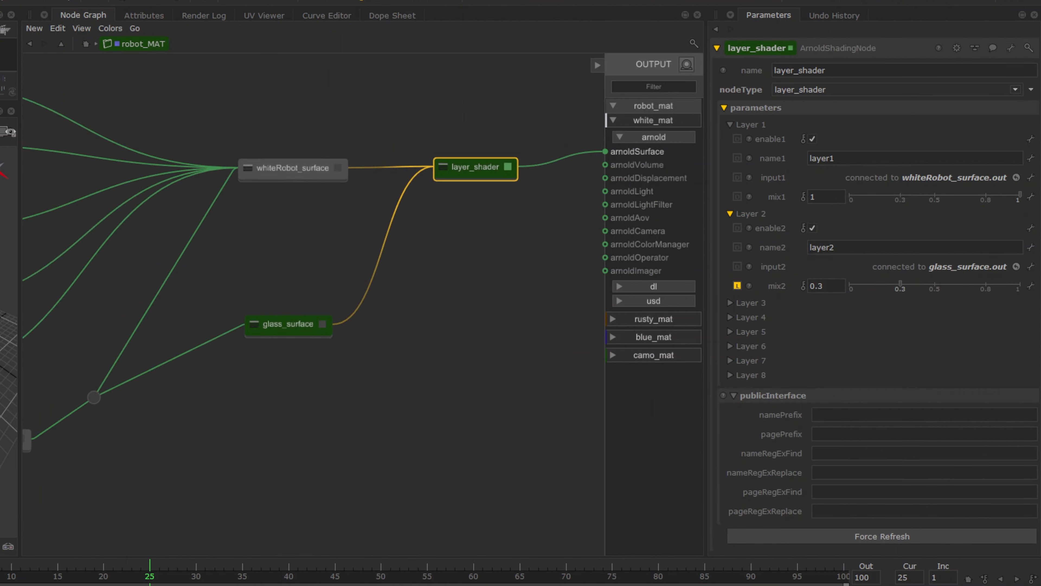
{"action": "scroll", "coordinate": [549, 136], "scroll_direction": "down", "scroll_amount": 3}
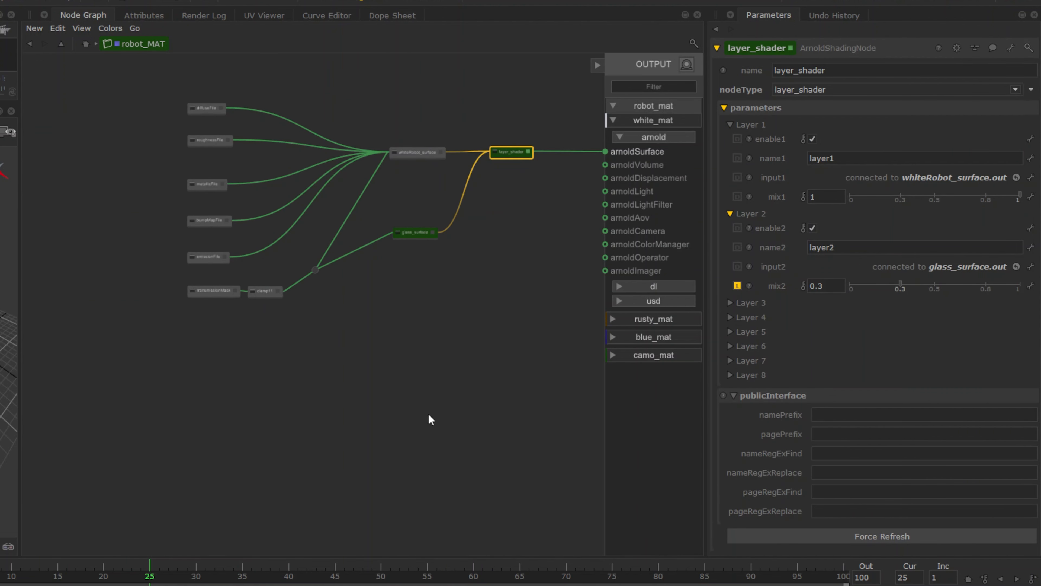
Add glass_surface's base and base_color parameters to the material interface
{"action": "scroll", "coordinate": [450, 139], "scroll_direction": "up", "scroll_amount": 5}
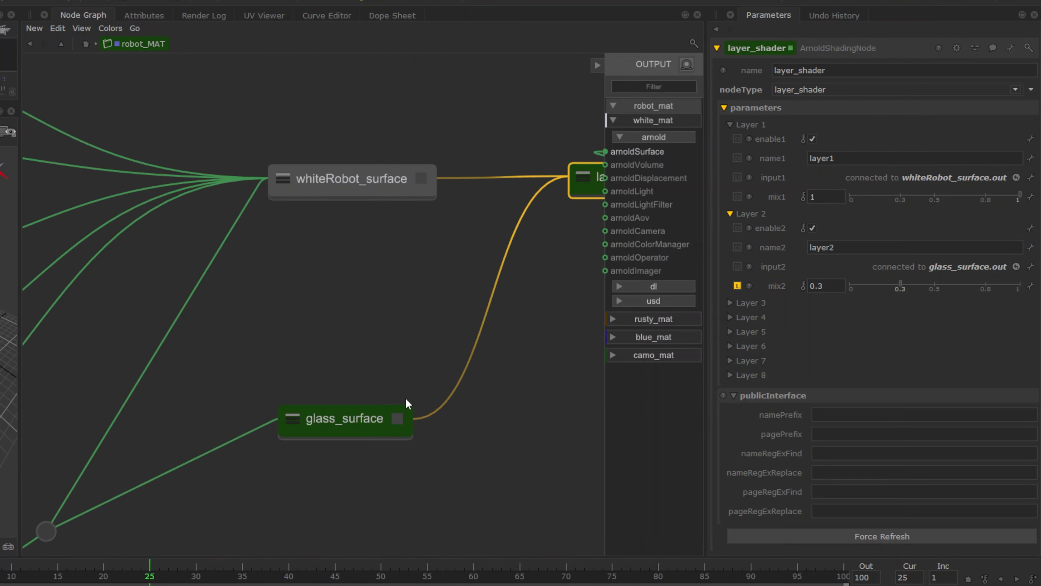
{"action": "left_click", "coordinate": [384, 422]}
{"action": "left_click", "coordinate": [1020, 140]}
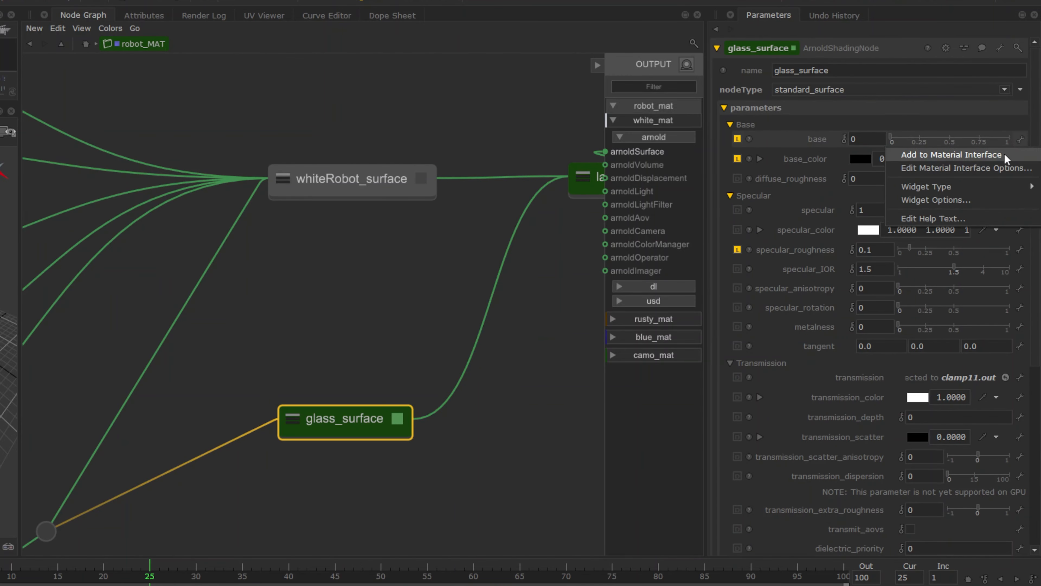
{"action": "left_click", "coordinate": [1023, 175]}
{"action": "left_click", "coordinate": [1023, 174]}
{"action": "left_click", "coordinate": [1001, 185]}
Add glass_surface's specular, specular_color and transmission_color parameters to the material interface
{"action": "left_click", "coordinate": [1020, 239]}
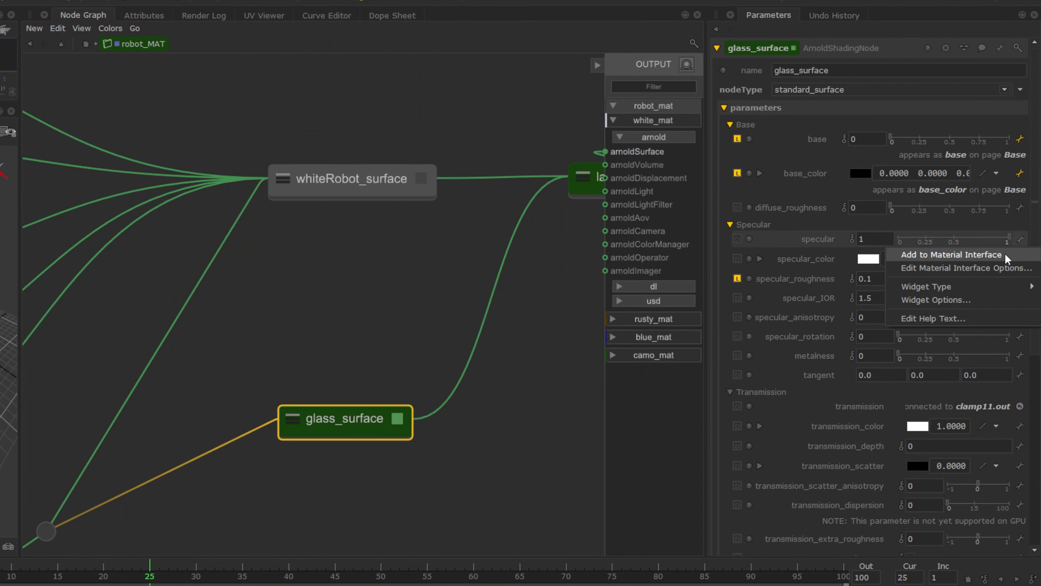
{"action": "left_click", "coordinate": [1001, 251]}
{"action": "left_click", "coordinate": [1020, 455]}
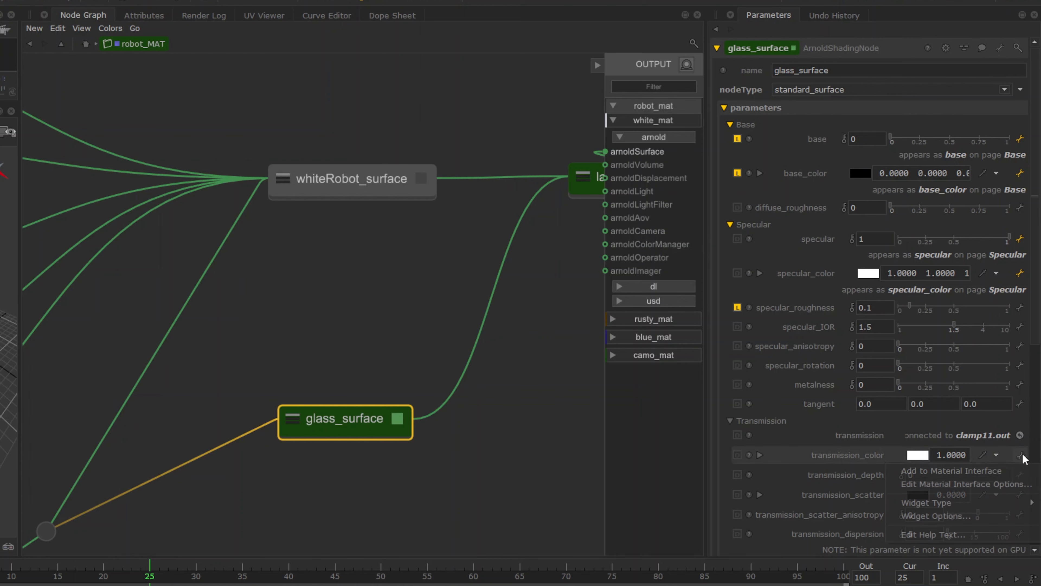
{"action": "left_click", "coordinate": [1001, 467]}
Enable snapping nodes to the grid while dragging and give all nodes in the network the custom color 0.52, 0.71, 0.71
{"action": "scroll", "coordinate": [1016, 463], "scroll_direction": "down", "scroll_amount": 5}
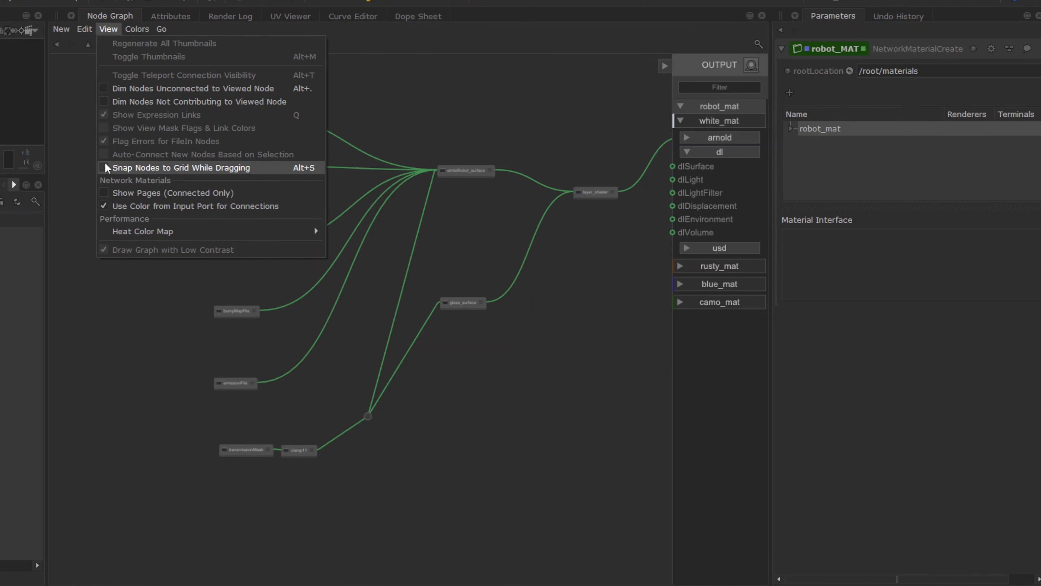
{"action": "left_click", "coordinate": [107, 168]}
{"action": "left_click_drag", "start_coordinate": [327, 170], "coordinate": [639, 485]}
{"action": "left_click", "coordinate": [137, 29]}
{"action": "left_click", "coordinate": [160, 242]}
{"action": "double_click", "coordinate": [547, 270]}
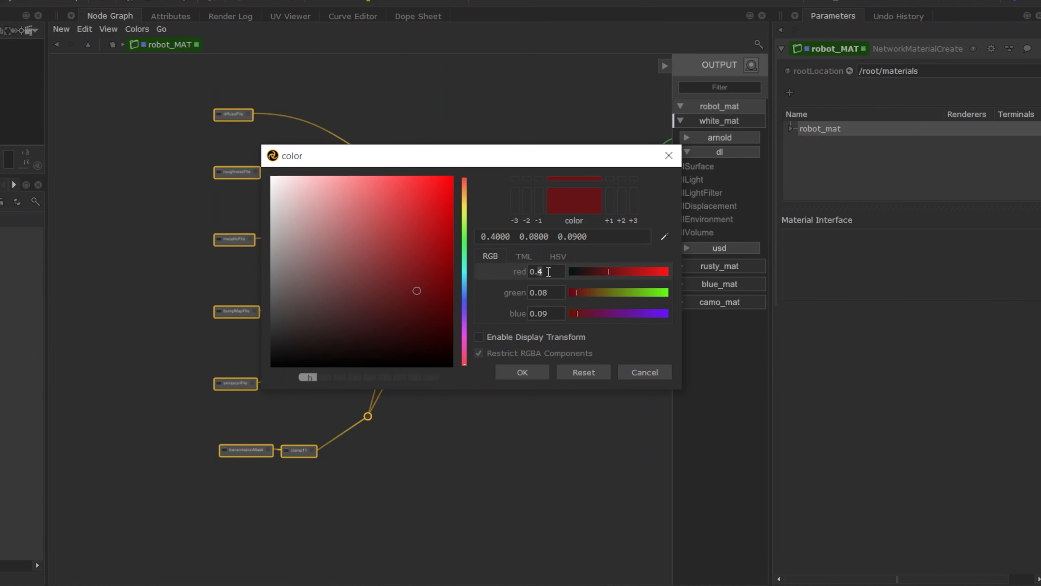
{"action": "type", "text": "0.5200 0.71"}
{"action": "double_click", "coordinate": [541, 313]}
{"action": "type", "text": "0.71"}
{"action": "left_click", "coordinate": [536, 372]}
Create a backdrop around the diffuseFile node and enlarge it to leave room for a title
{"action": "left_click_drag", "start_coordinate": [201, 95], "coordinate": [283, 141]}
{"action": "key", "text": "Tab"}
{"action": "middle_click_drag", "start_coordinate": [227, 105], "coordinate": [263, 221]}
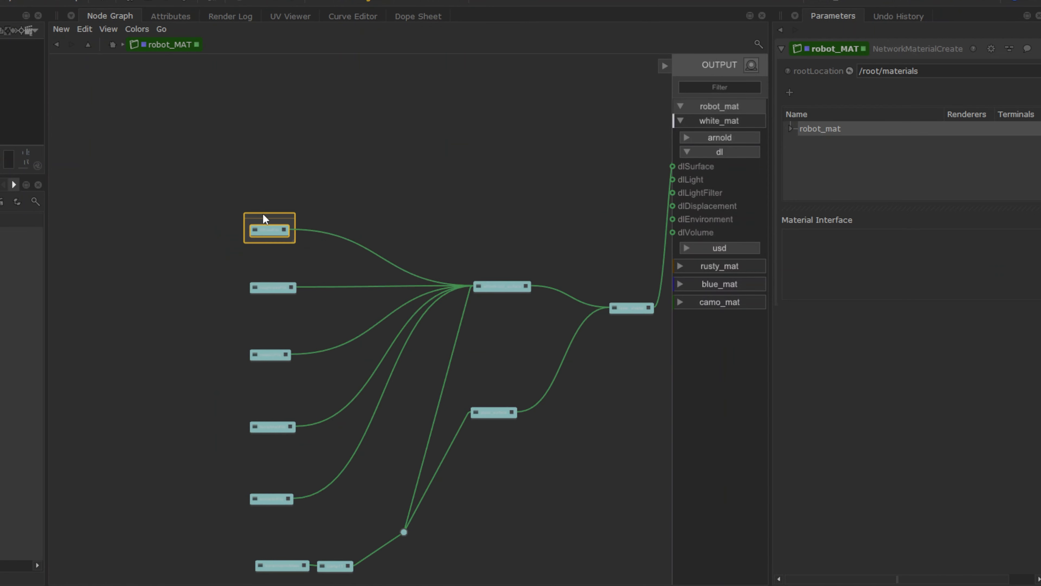
{"action": "scroll", "coordinate": [263, 219], "scroll_direction": "up", "scroll_amount": 4}
{"action": "left_click_drag", "start_coordinate": [281, 215], "coordinate": [246, 165]}
{"action": "left_click_drag", "start_coordinate": [282, 211], "coordinate": [320, 297]}
Label the diffuseFile backdrop Diffuse_Tx with color 0.52, 0.71, 0.71 and font scale 3
{"action": "double_click", "coordinate": [321, 296]}
{"action": "type", "text": "Diffuse_Tx"}
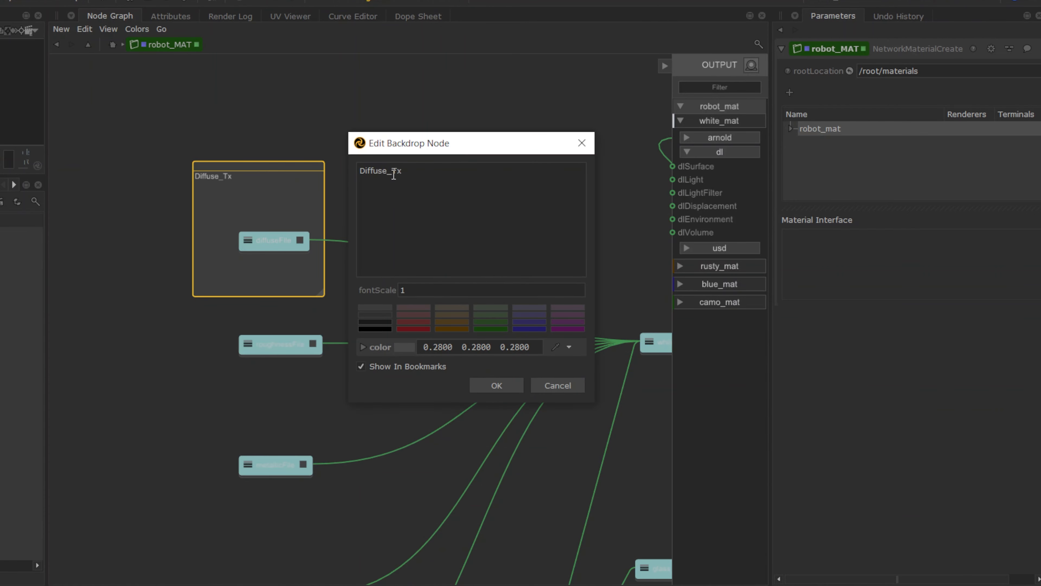
{"action": "double_click", "coordinate": [488, 348]}
{"action": "type", "text": "0.71"}
{"action": "double_click", "coordinate": [472, 290]}
{"action": "type", "text": "3"}
{"action": "left_click", "coordinate": [497, 386]}
Paste a copy of the Diffuse_Tx backdrop over the roughnessFile node and relabel it SpecR_Tx
{"action": "middle_click_drag", "start_coordinate": [289, 172], "coordinate": [298, 132]}
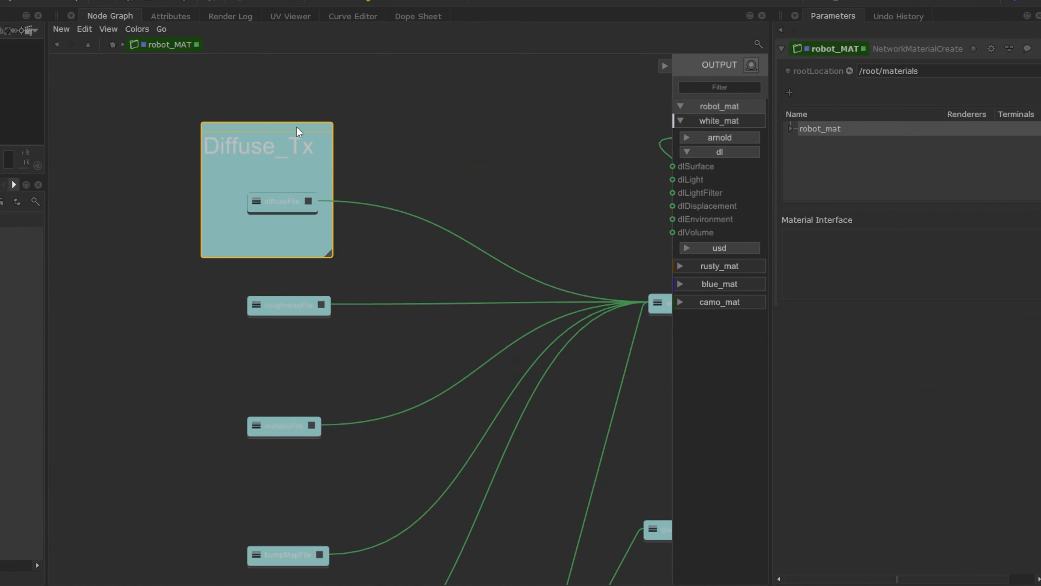
{"action": "middle_click_drag", "start_coordinate": [257, 313], "coordinate": [303, 225]}
{"action": "key", "text": "ctrl+v"}
{"action": "double_click", "coordinate": [320, 253]}
{"action": "left_click_drag", "start_coordinate": [383, 170], "coordinate": [337, 162]}
{"action": "type", "text": "SpecR"}
{"action": "left_click", "coordinate": [497, 386]}
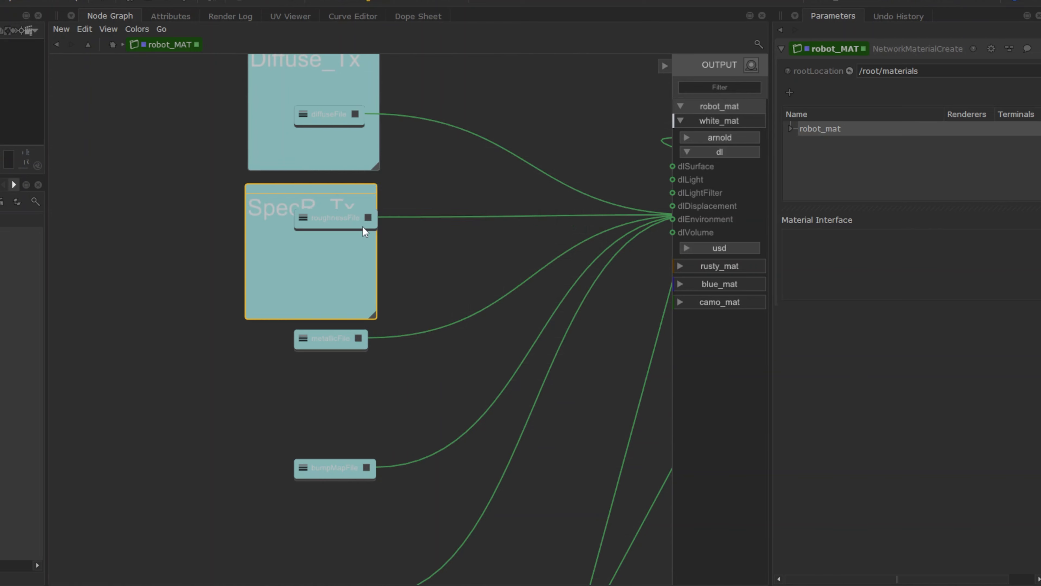
Reposition roughnessFile and diffuseFile inside their backdrops and move metallicFile down to clear the SpecR_Tx backdrop
{"action": "left_click_drag", "start_coordinate": [363, 226], "coordinate": [345, 259]}
{"action": "left_click_drag", "start_coordinate": [345, 120], "coordinate": [328, 119]}
{"action": "left_click_drag", "start_coordinate": [354, 346], "coordinate": [354, 379]}
Paste a backdrop copy around the metallicFile node and relabel it Metal_Tx
{"action": "middle_click_drag", "start_coordinate": [405, 329], "coordinate": [452, 231]}
{"action": "key", "text": "ctrl+v"}
{"action": "left_click_drag", "start_coordinate": [379, 279], "coordinate": [362, 296]}
{"action": "double_click", "coordinate": [324, 255]}
{"action": "type", "text": "Metal"}
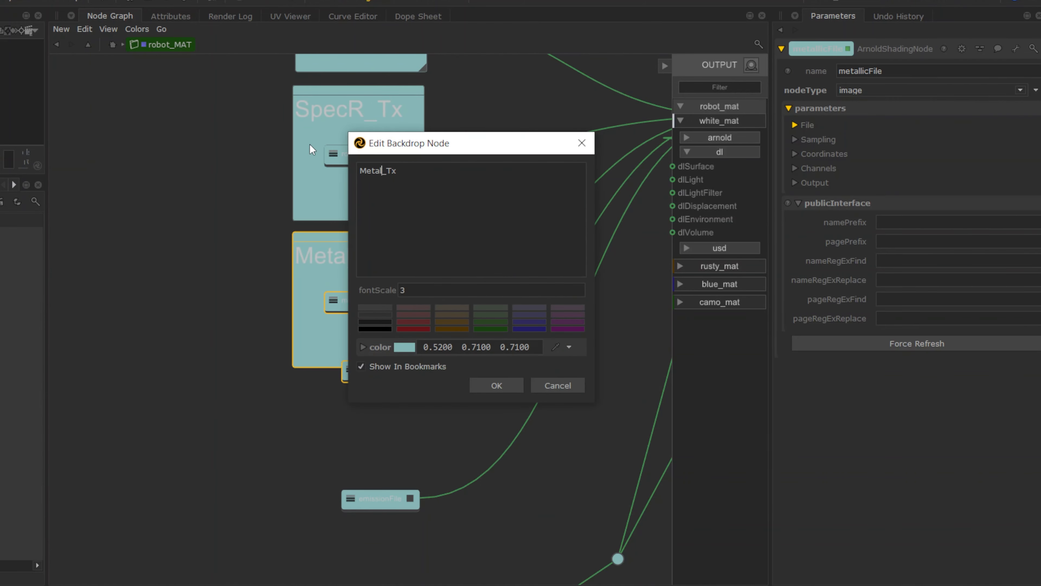
{"action": "left_click", "coordinate": [497, 386]}
Paste a backdrop copy around bumpMapFile, relabel it BumpMap_Tx, and space the neighbouring nodes to fit
{"action": "left_click_drag", "start_coordinate": [451, 284], "coordinate": [435, 310]}
{"action": "key", "text": "ctrl+v"}
{"action": "left_click_drag", "start_coordinate": [433, 415], "coordinate": [434, 483]}
{"action": "double_click", "coordinate": [410, 286]}
{"action": "type", "text": "BumpMap"}
{"action": "left_click_drag", "start_coordinate": [386, 171], "coordinate": [335, 164]}
{"action": "left_click", "coordinate": [496, 385]}
Paste a backdrop copy around emissionFile and label it Emission_Tx with font scale 2
{"action": "key", "text": "ctrl+v"}
{"action": "double_click", "coordinate": [410, 211]}
{"action": "type", "text": "Emission"}
{"action": "left_click", "coordinate": [509, 387]}
{"action": "double_click", "coordinate": [412, 211]}
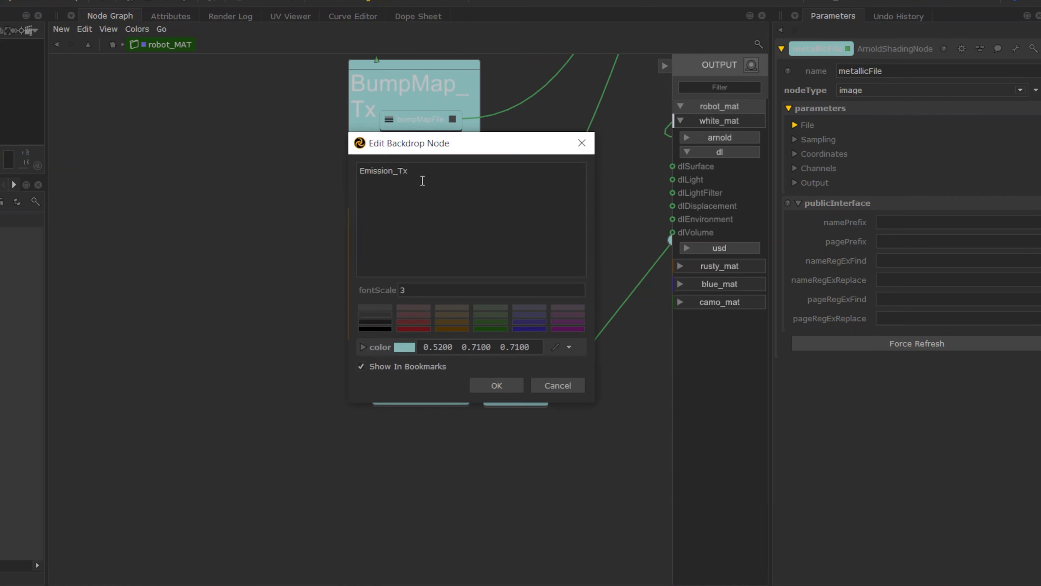
{"action": "type", "text": "2"}
{"action": "left_click", "coordinate": [497, 385]}
Reduce the BumpMap_Tx backdrop's title size and paste another backdrop copy for the remaining nodes
{"action": "double_click", "coordinate": [412, 64]}
{"action": "left_click_drag", "start_coordinate": [410, 290], "coordinate": [369, 286]}
{"action": "key", "text": "ctrl+v"}
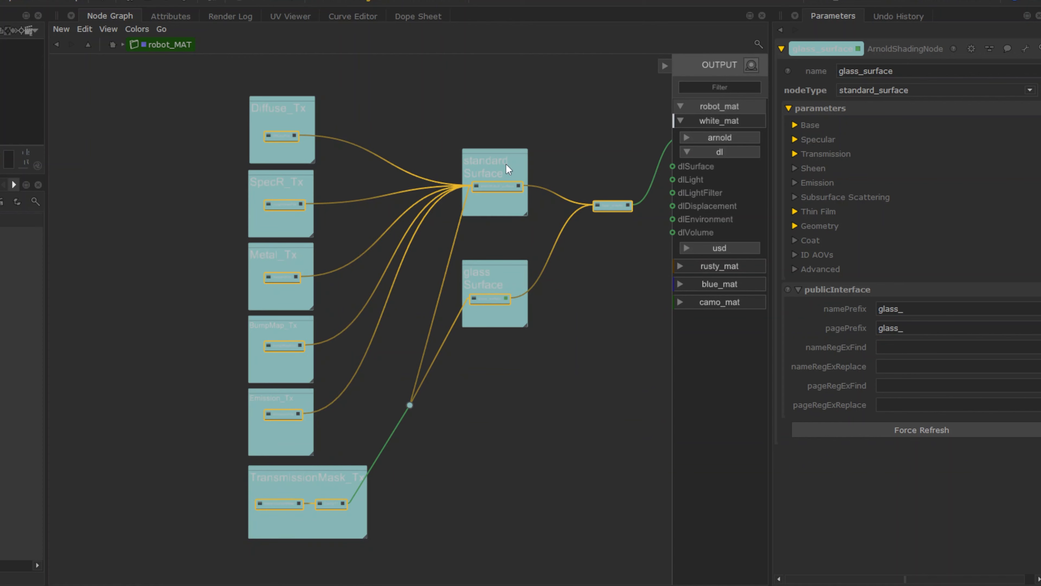
Recolor the selected shading nodes paler than their backdrops and gather the whole network, backdrops included, into a ShadingGroup
{"action": "left_click", "coordinate": [138, 29]}
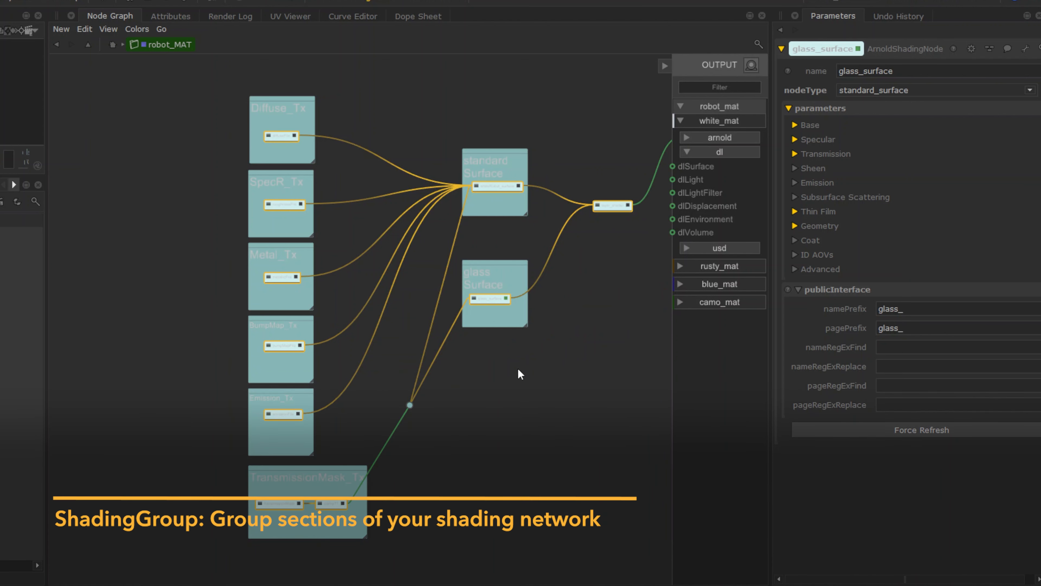
{"action": "mouse_move", "coordinate": [110, 78]}
{"action": "left_mouse_down"}
{"action": "mouse_move", "coordinate": [313, 125]}
{"action": "mouse_move", "coordinate": [640, 486]}
{"action": "mouse_move", "coordinate": [657, 538]}
{"action": "left_mouse_up"}
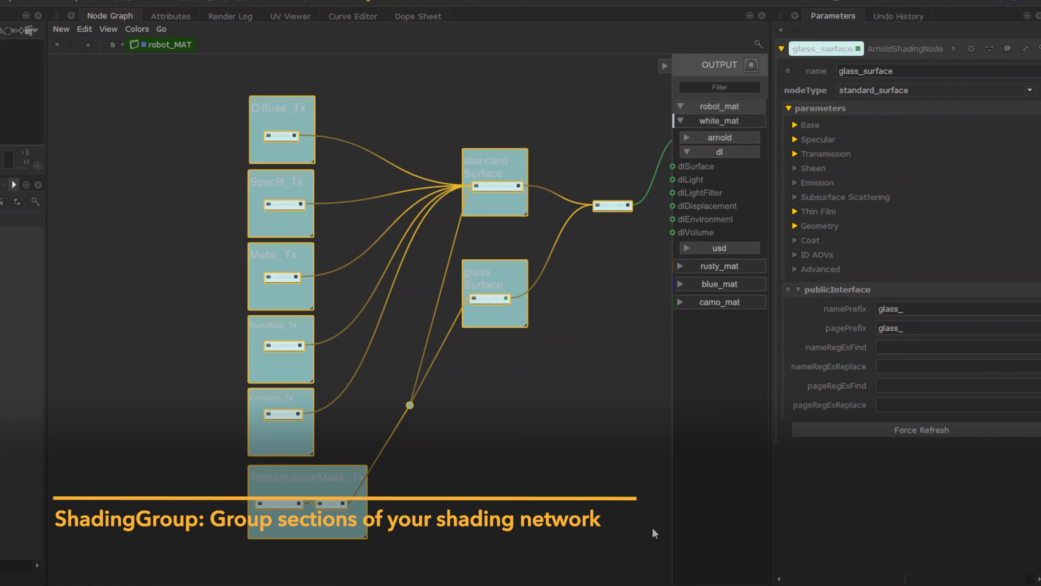
{"action": "key", "text": "ctrl+g"}
{"action": "key", "text": "f"}
Inside the ShadingGroup, expose diffuseFile's filename parameter as a group input
{"action": "left_click", "coordinate": [425, 176]}
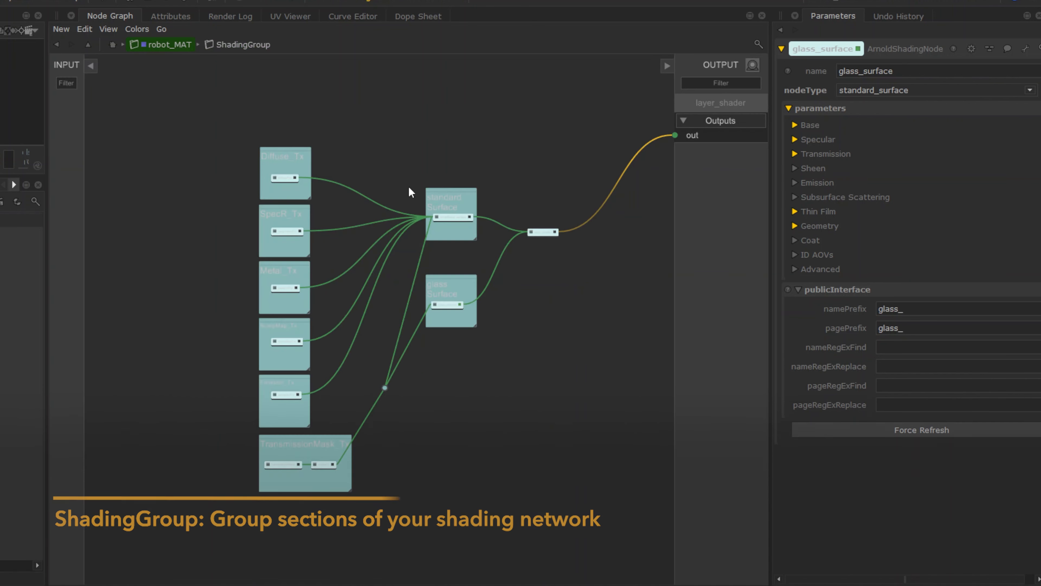
{"action": "scroll", "coordinate": [267, 220], "scroll_direction": "up", "scroll_amount": 4}
{"action": "middle_click_drag", "start_coordinate": [266, 220], "coordinate": [389, 265]}
{"action": "scroll", "coordinate": [389, 266], "scroll_direction": "up", "scroll_amount": 2}
{"action": "left_click", "coordinate": [451, 160]}
{"action": "double_click", "coordinate": [452, 160]}
{"action": "left_click", "coordinate": [404, 281]}
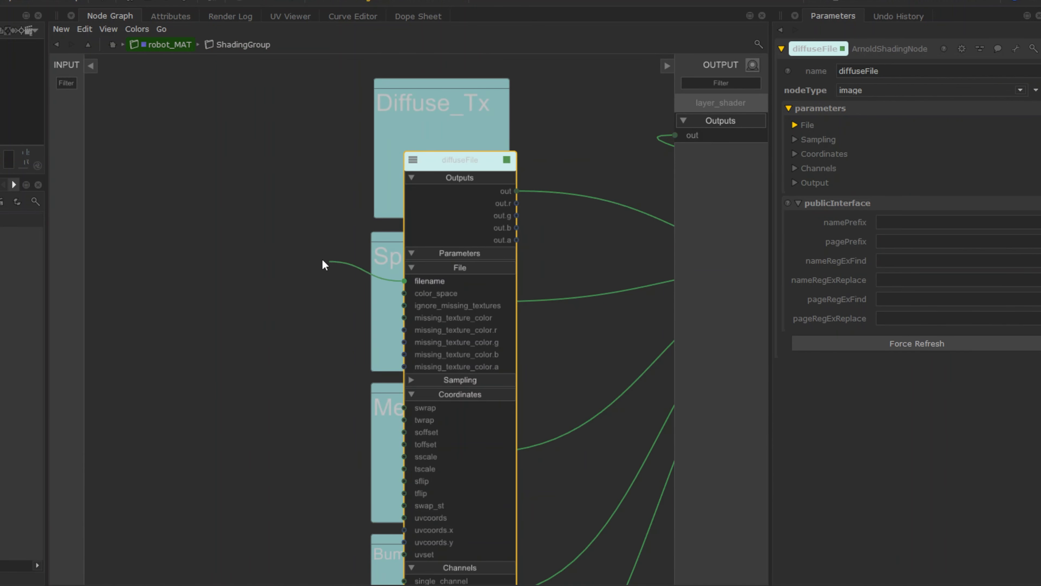
{"action": "left_click", "coordinate": [71, 168]}
{"action": "double_click", "coordinate": [461, 158]}
Expose roughnessFile's filename parameter as a ShadingGroup input and collapse the node
{"action": "double_click", "coordinate": [444, 300]}
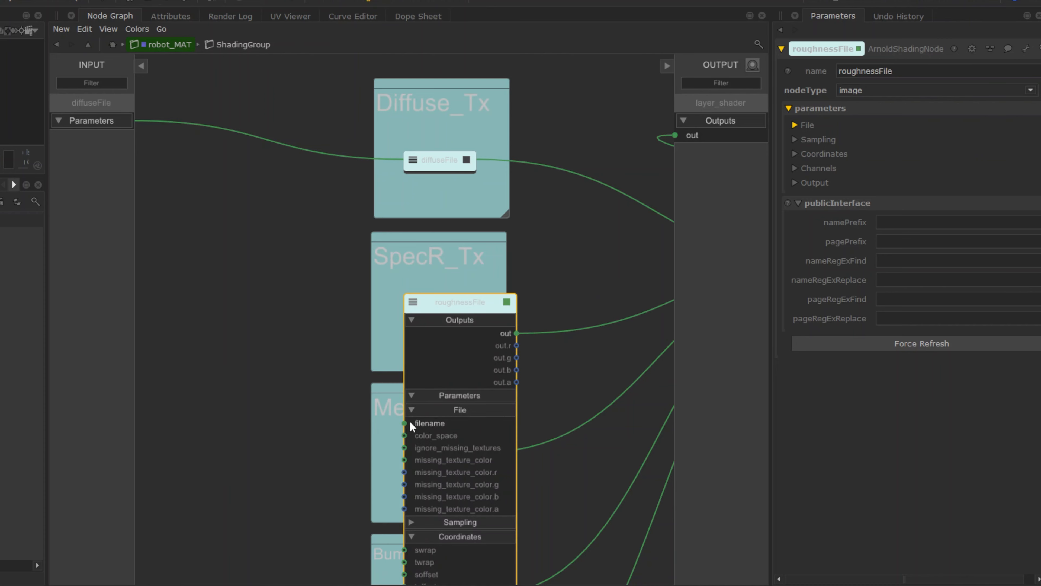
{"action": "left_click", "coordinate": [405, 423]}
{"action": "left_click", "coordinate": [84, 205]}
{"action": "double_click", "coordinate": [473, 307]}
Expose metallicFile's filename parameter as a ShadingGroup input and collapse the node
{"action": "double_click", "coordinate": [461, 455]}
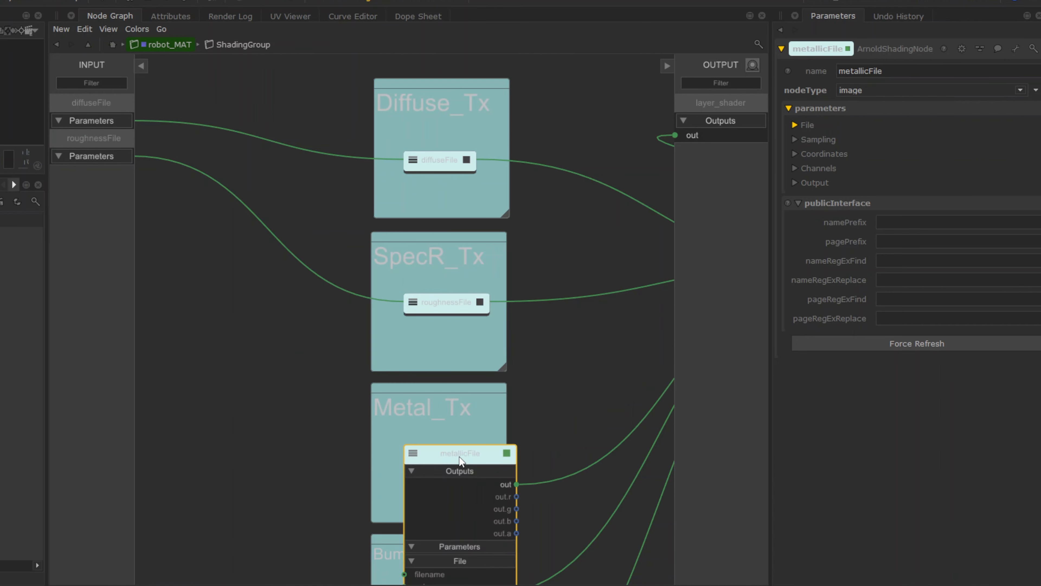
{"action": "middle_click_drag", "start_coordinate": [460, 456], "coordinate": [474, 167]}
{"action": "left_click", "coordinate": [418, 287]}
{"action": "left_click", "coordinate": [98, 247]}
{"action": "double_click", "coordinate": [456, 165]}
Expose bumpMapFile's filename parameter as a ShadingGroup input and collapse the node
{"action": "double_click", "coordinate": [458, 308]}
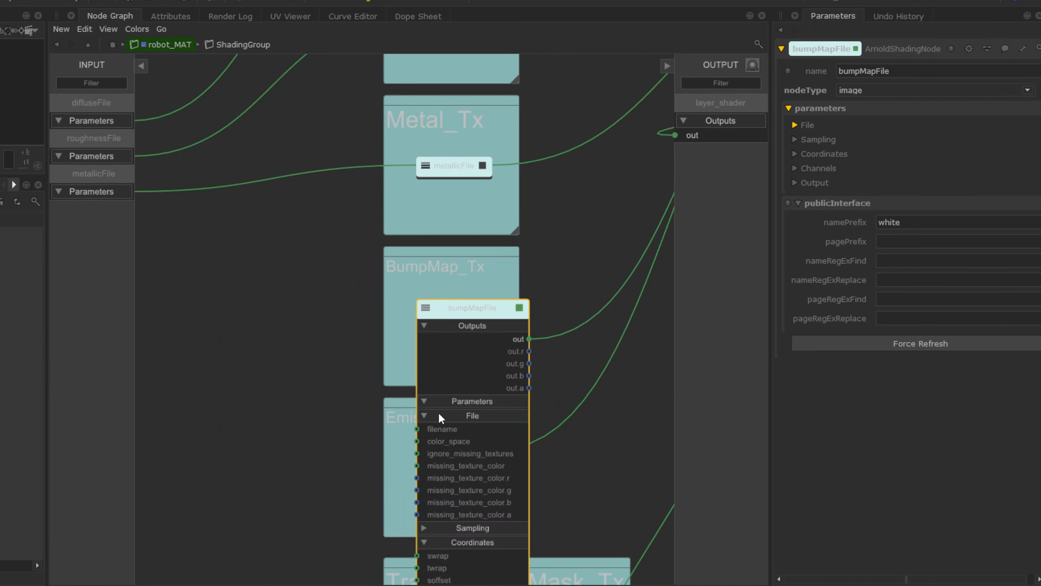
{"action": "left_click", "coordinate": [417, 429]}
{"action": "left_click", "coordinate": [94, 254]}
{"action": "double_click", "coordinate": [458, 308]}
Expose emissionFile's filename parameter as a ShadingGroup input and collapse the node
{"action": "middle_click_drag", "start_coordinate": [408, 472], "coordinate": [442, 342]}
{"action": "double_click", "coordinate": [483, 322]}
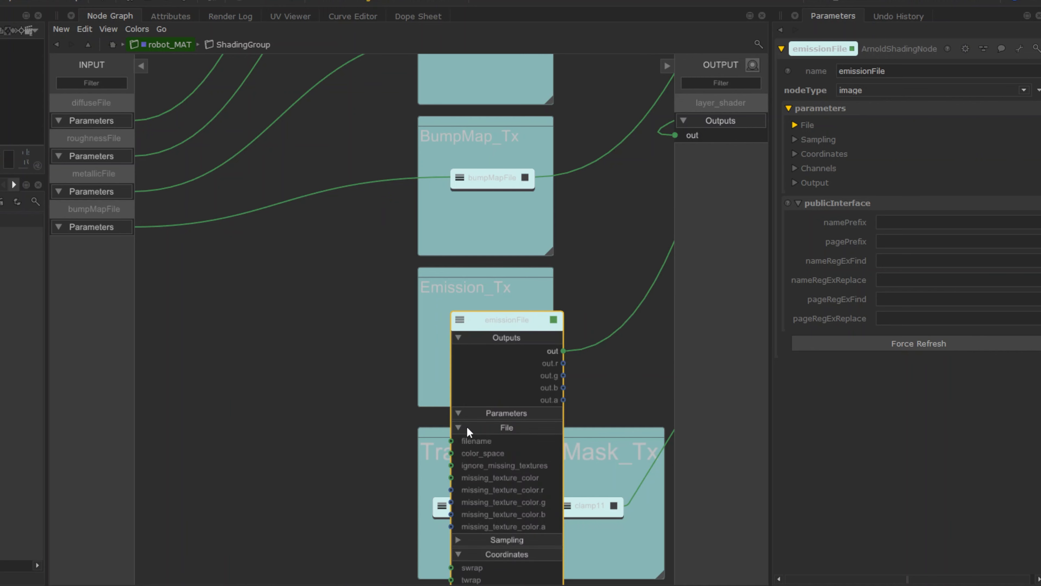
{"action": "left_click", "coordinate": [451, 441]}
{"action": "left_click", "coordinate": [96, 287]}
{"action": "double_click", "coordinate": [486, 315]}
Expose transmissionMask's filename parameter as a ShadingGroup input, collapsing the node and the group's input list
{"action": "middle_click_drag", "start_coordinate": [474, 508], "coordinate": [487, 356]}
{"action": "double_click", "coordinate": [487, 356]}
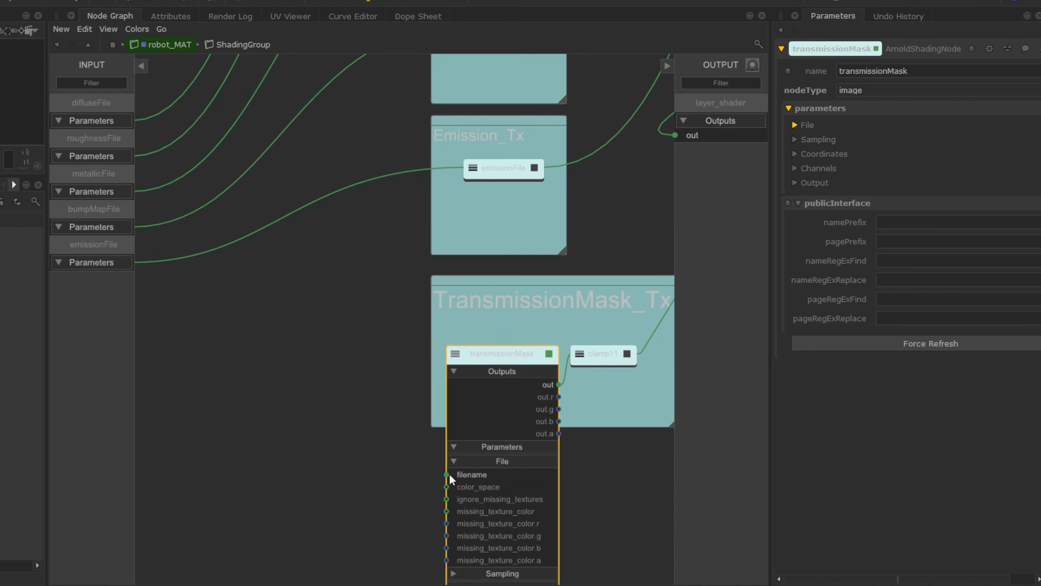
{"action": "left_click", "coordinate": [451, 477]}
{"action": "left_click", "coordinate": [96, 322]}
{"action": "double_click", "coordinate": [474, 357]}
{"action": "left_click", "coordinate": [141, 66]}
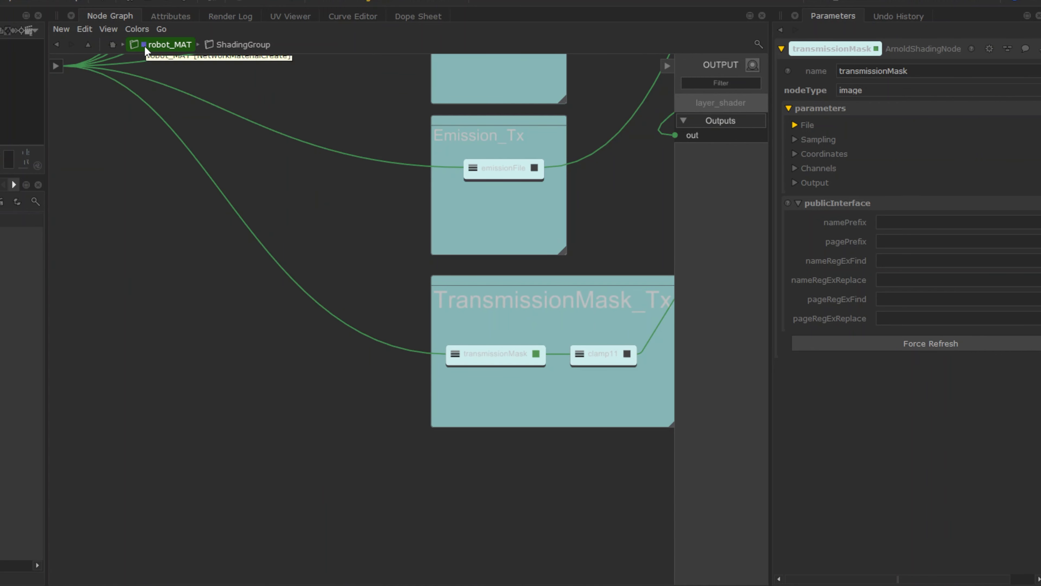
Return to the robot_MAT level and examine the ShadingGroup's diffuseFile, roughnessFile and metallicFile filename expressions
{"action": "left_click", "coordinate": [164, 46]}
{"action": "scroll", "coordinate": [455, 145], "scroll_direction": "down", "scroll_amount": 5}
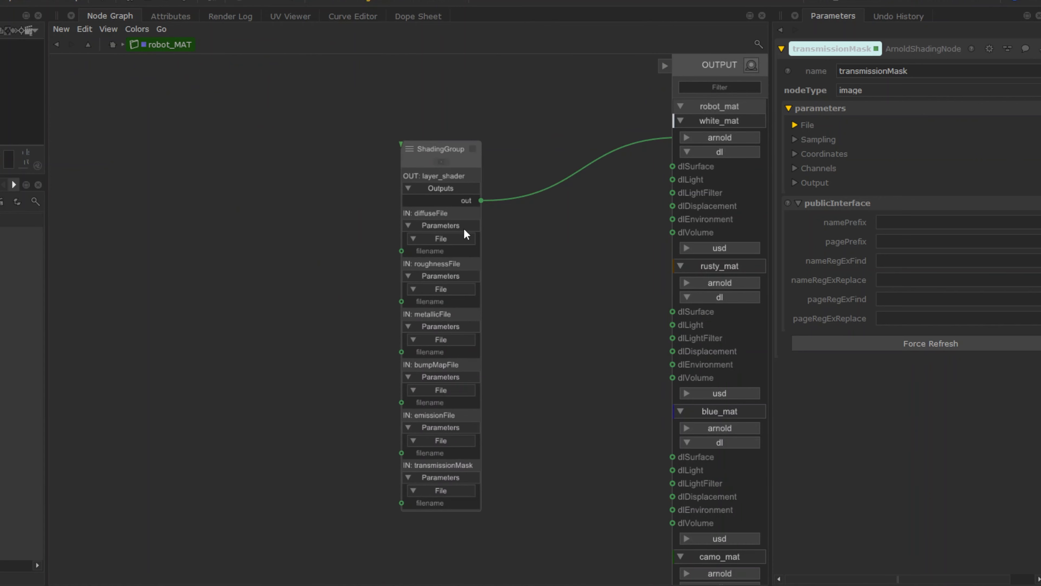
{"action": "left_click", "coordinate": [473, 149]}
{"action": "left_click", "coordinate": [804, 100]}
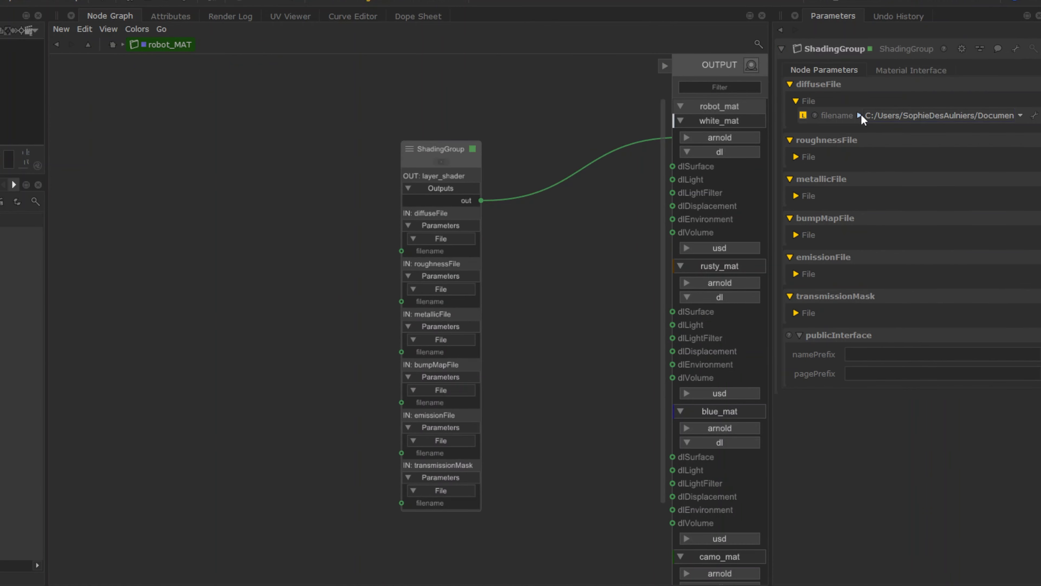
{"action": "left_click", "coordinate": [859, 115]}
{"action": "left_click", "coordinate": [808, 207]}
{"action": "left_click", "coordinate": [860, 221]}
{"action": "left_click", "coordinate": [800, 314]}
{"action": "left_click", "coordinate": [859, 327]}
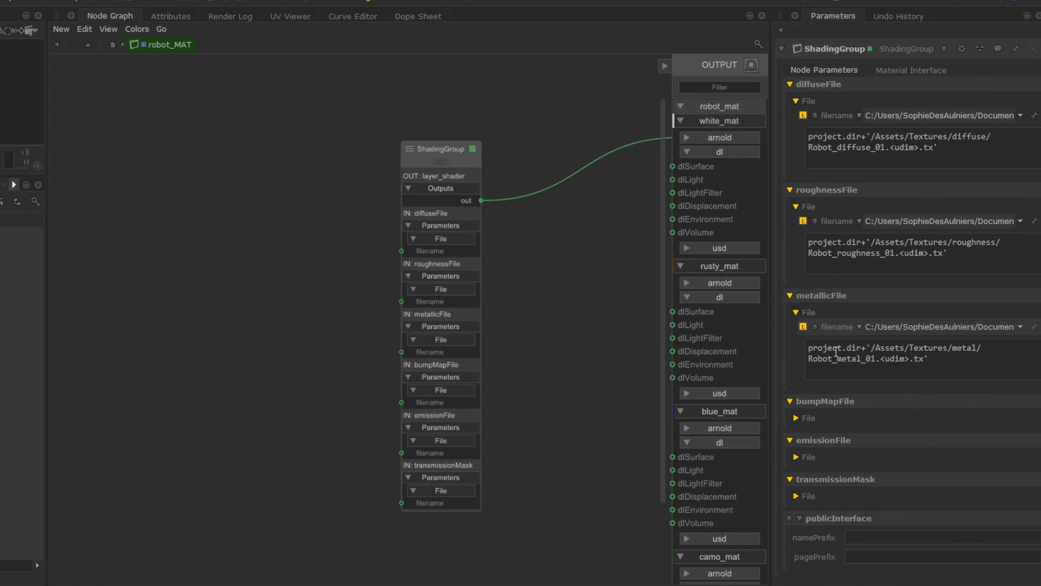
Examine the ShadingGroup's bumpMapFile, emissionFile and transmissionMask filename expressions
{"action": "left_click", "coordinate": [799, 419]}
{"action": "left_click", "coordinate": [860, 433]}
{"action": "scroll", "coordinate": [871, 467], "scroll_direction": "down", "scroll_amount": 3}
{"action": "left_click", "coordinate": [864, 453]}
{"action": "scroll", "coordinate": [863, 457], "scroll_direction": "down", "scroll_amount": 1}
{"action": "left_click", "coordinate": [860, 452]}
{"action": "scroll", "coordinate": [863, 448], "scroll_direction": "down", "scroll_amount": 2}
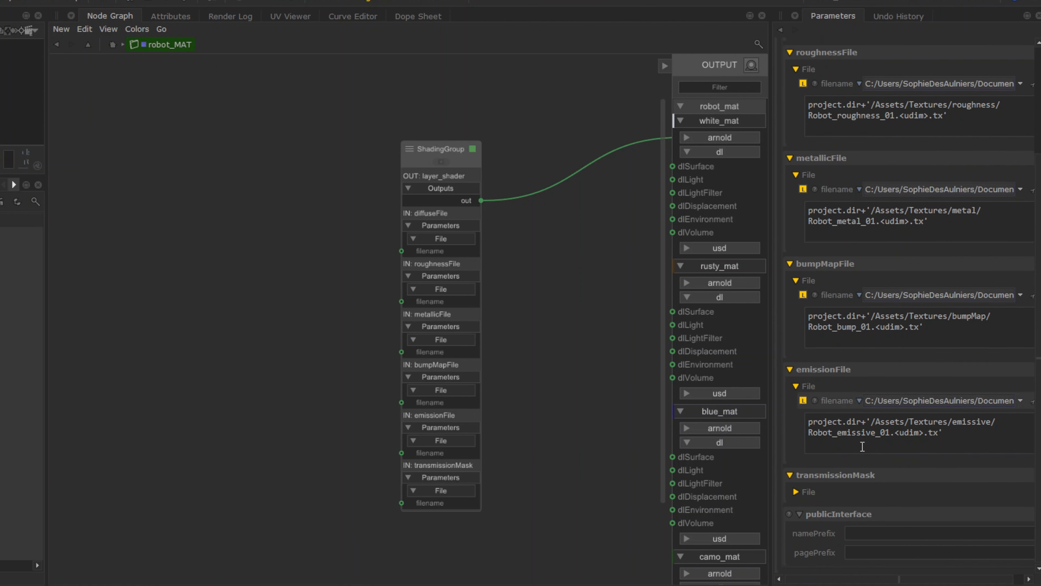
{"action": "left_click", "coordinate": [861, 491]}
{"action": "left_click", "coordinate": [859, 507]}
Set the ShadingGroup's public interface namePrefix and pagePrefix to whiteRobot_
{"action": "scroll", "coordinate": [885, 455], "scroll_direction": "down", "scroll_amount": 3}
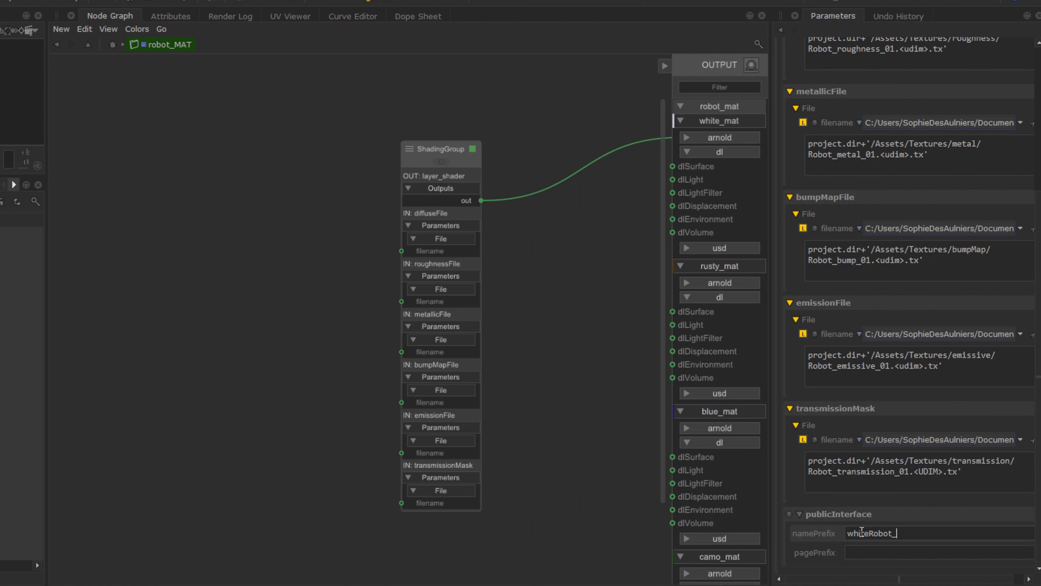
{"action": "left_click_drag", "start_coordinate": [908, 535], "coordinate": [799, 524]}
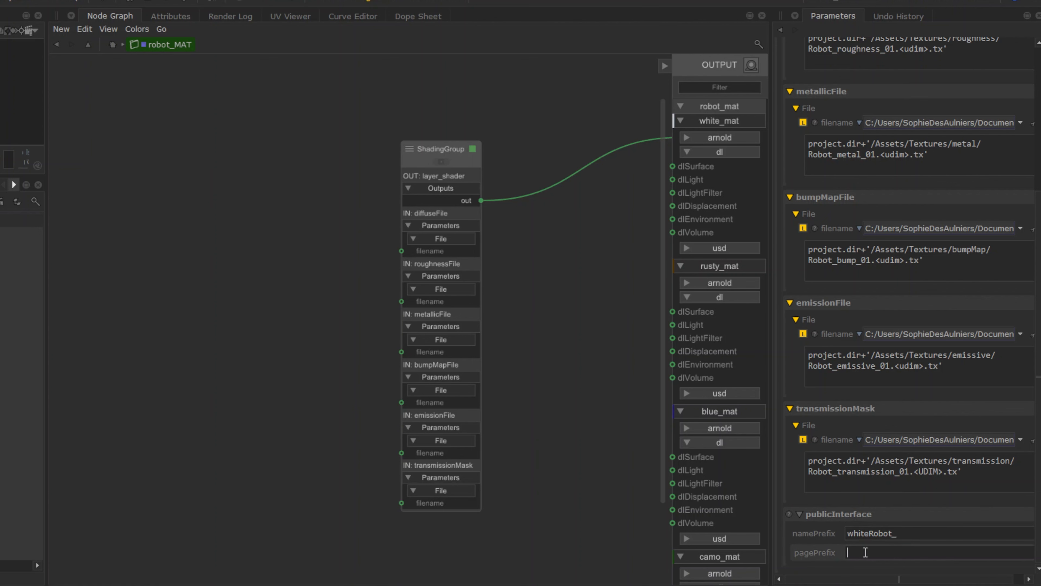
{"action": "scroll", "coordinate": [866, 533], "scroll_direction": "up", "scroll_amount": 1}
Give the ShadingGroup node a custom color matching the teal backdrops, with red 0.52 and green 0.71
{"action": "left_click", "coordinate": [450, 155]}
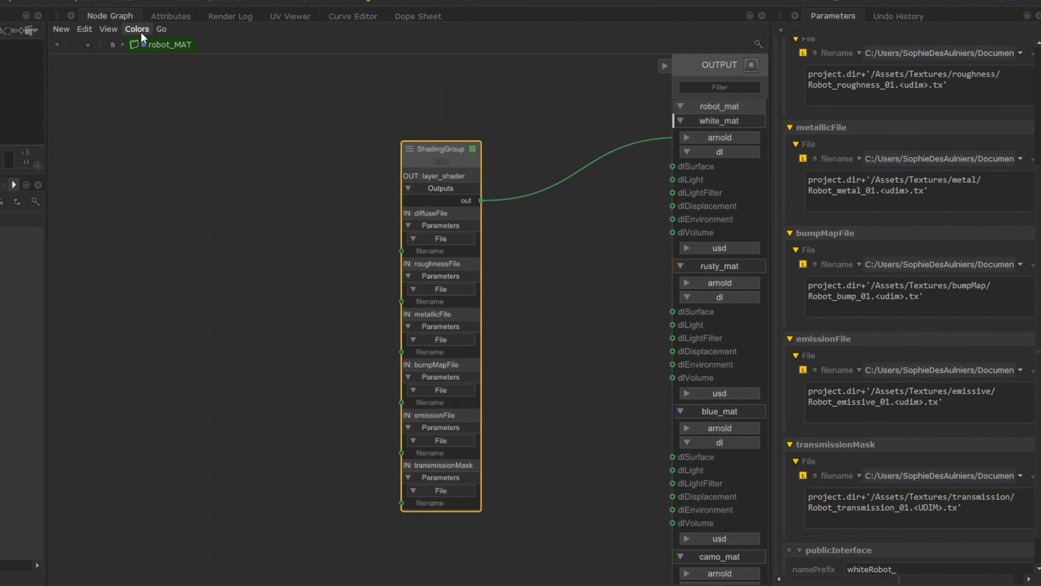
{"action": "left_click", "coordinate": [136, 29]}
{"action": "left_click", "coordinate": [157, 251]}
{"action": "left_click", "coordinate": [540, 271]}
{"action": "type", "text": "0.5"}
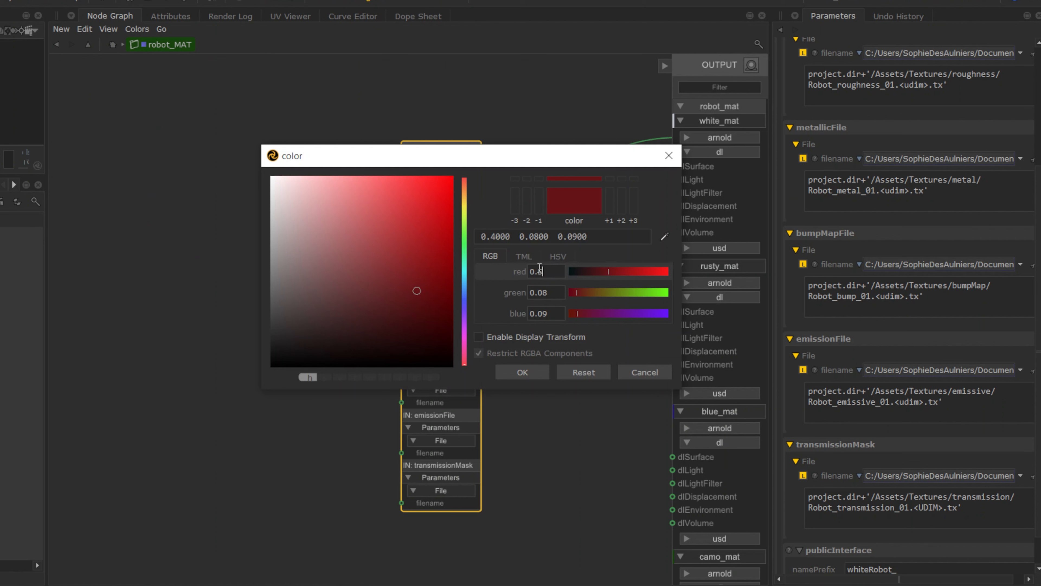
{"action": "type", "text": "2"}
{"action": "left_click", "coordinate": [544, 292]}
{"action": "type", "text": "0.71"}
{"action": "left_click", "coordinate": [542, 314]}
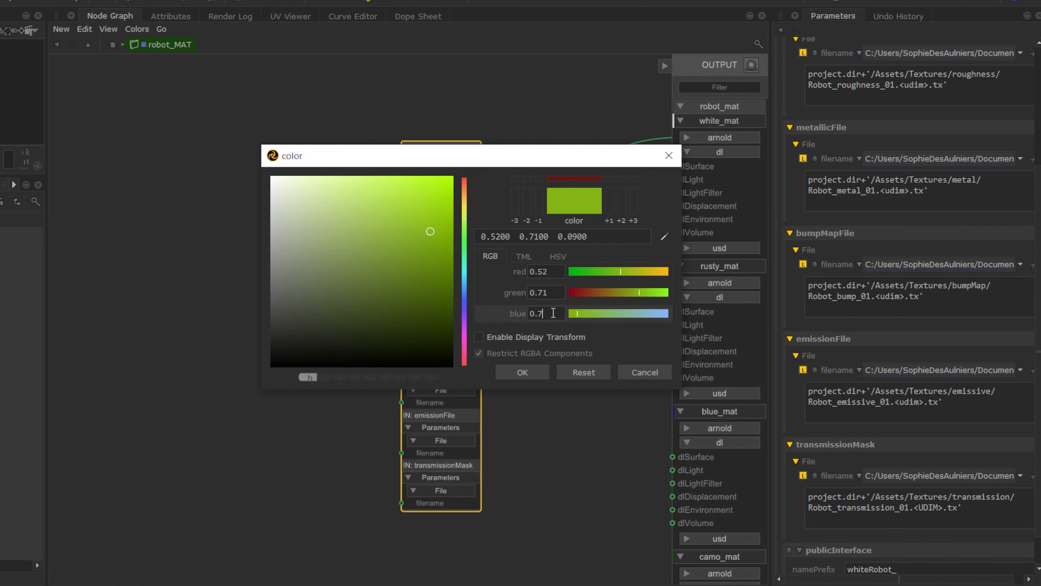
{"action": "type", "text": "0.7"}
{"action": "left_click", "coordinate": [527, 367]}
Collapse the rusty_mat, blue_mat and camo_mat outputs of the network material
{"action": "left_click", "coordinate": [680, 266]}
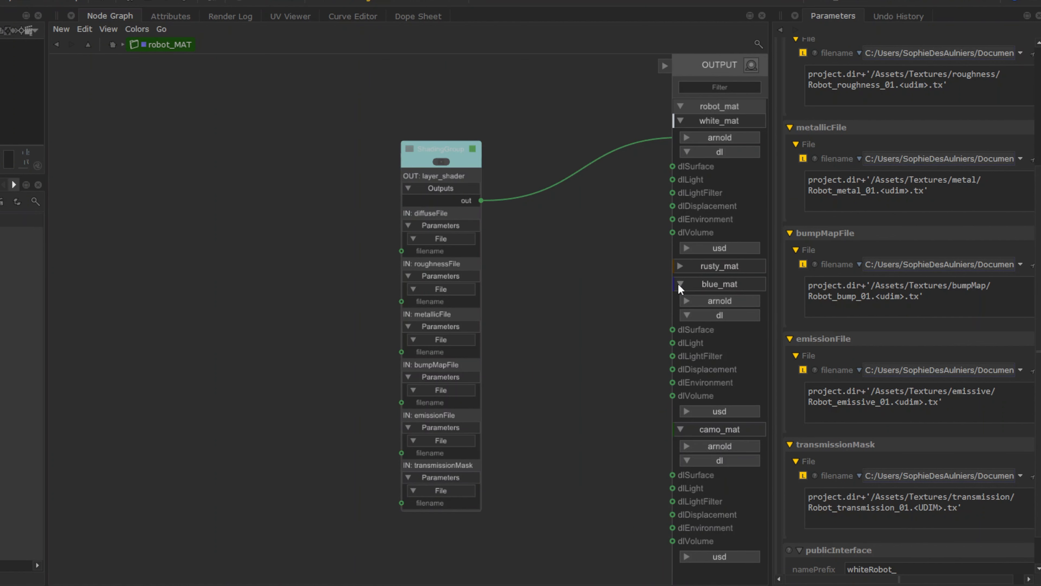
{"action": "left_click", "coordinate": [680, 284]}
{"action": "left_click", "coordinate": [680, 302]}
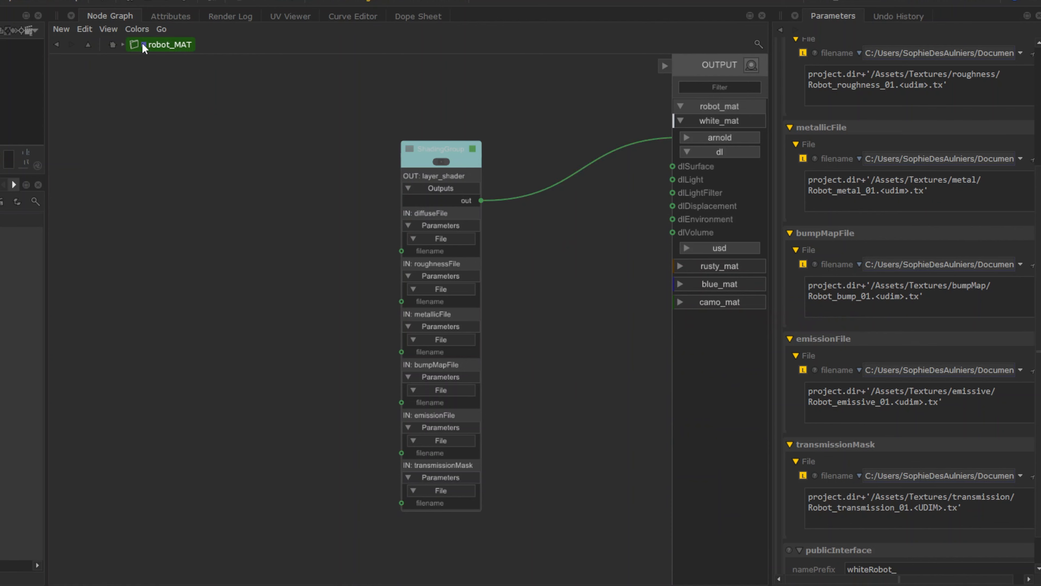
Go back up to the root node graph and review white_mat's material interface, including its sorting and order
{"action": "left_click", "coordinate": [113, 44]}
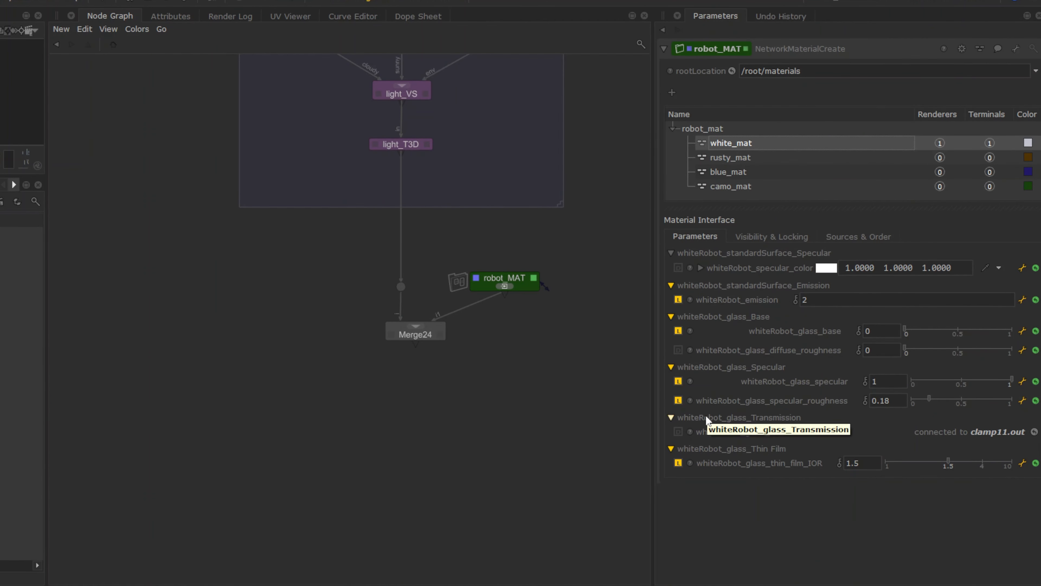
{"action": "left_click", "coordinate": [859, 237]}
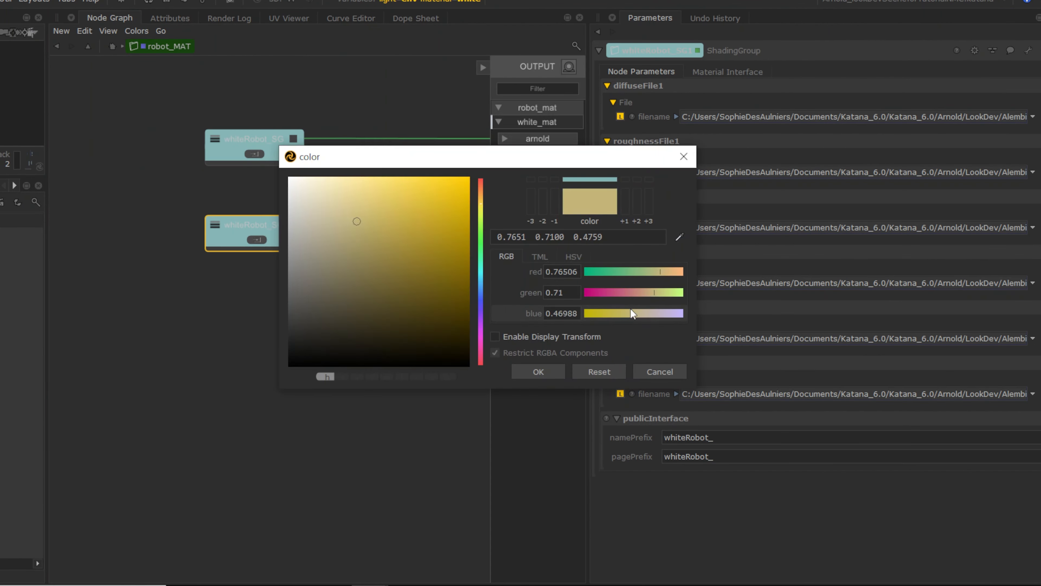
Color the duplicated shading group orange and set its namePrefix and pagePrefix to rustyRobot_
{"action": "left_click_drag", "start_coordinate": [358, 221], "coordinate": [423, 239]}
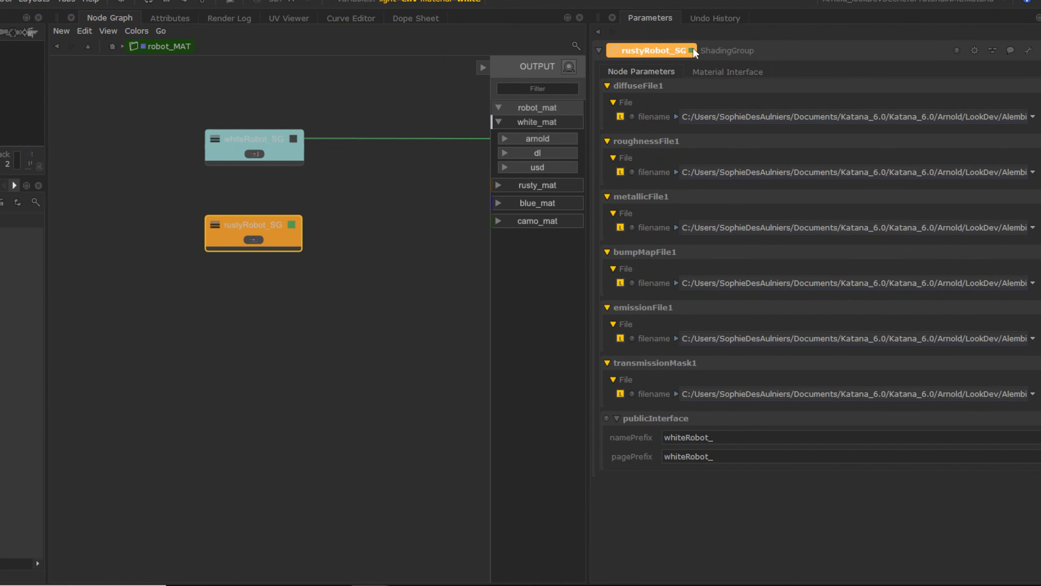
{"action": "left_click_drag", "start_coordinate": [685, 438], "coordinate": [630, 415]}
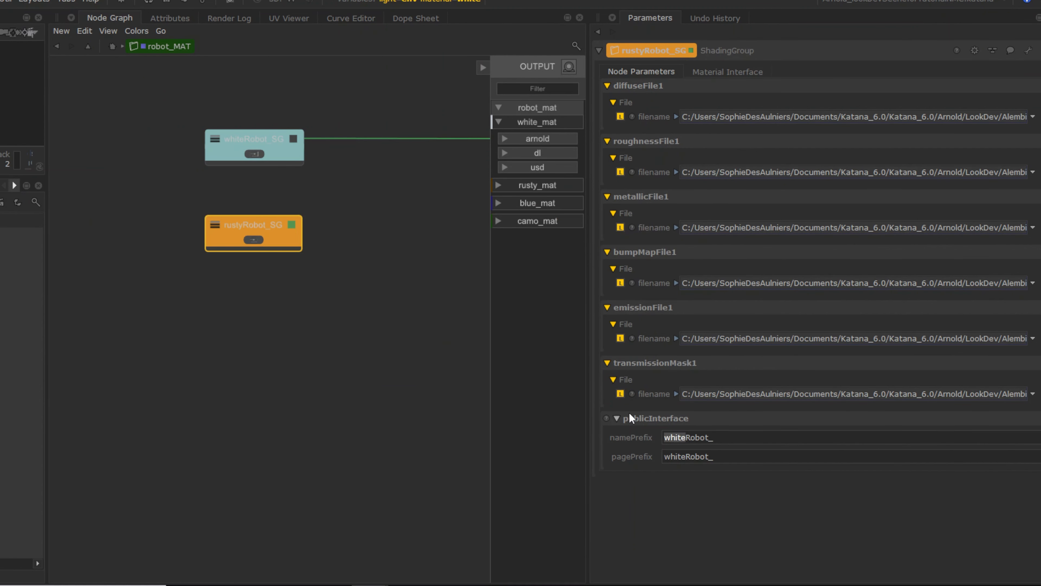
{"action": "type", "text": "rusty"}
Point rustyRobot_SG's filename expressions to the Robot_diffuse_02, Robot_roughness_02 and Robot_metal_02 textures
{"action": "left_click", "coordinate": [676, 117]}
{"action": "left_click", "coordinate": [675, 221]}
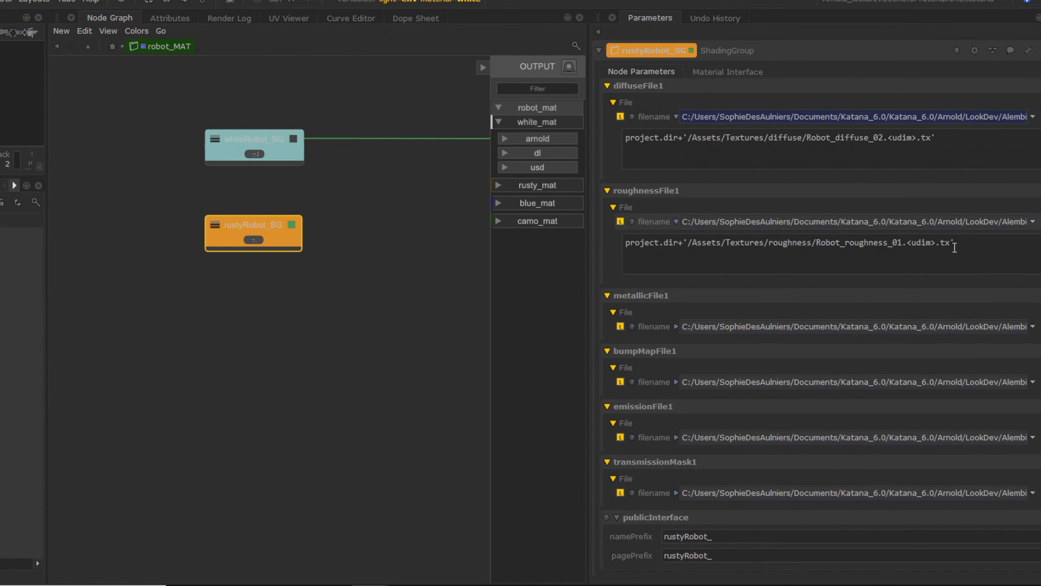
{"action": "key", "text": "ctrl+Return"}
{"action": "left_click", "coordinate": [677, 327]}
{"action": "left_click", "coordinate": [864, 303]}
{"action": "key", "text": "BackSpace"}
{"action": "type", "text": "2"}
{"action": "key", "text": "ctrl+Return"}
Point rustyRobot_SG's bump map and transmission mask expressions to the Robot_bump_02 and Robot_transmission_02 textures
{"action": "left_click", "coordinate": [677, 388]}
{"action": "left_click", "coordinate": [870, 408]}
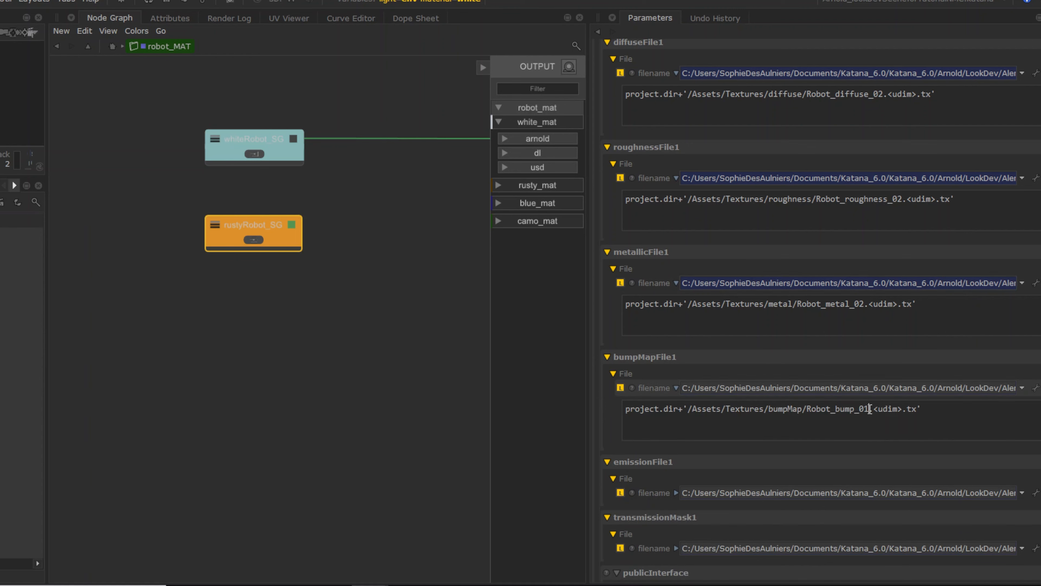
{"action": "scroll", "coordinate": [933, 407], "scroll_direction": "down", "scroll_amount": 2}
{"action": "left_click", "coordinate": [1022, 443]}
{"action": "left_click", "coordinate": [1006, 459]}
{"action": "left_click", "coordinate": [779, 137]}
{"action": "left_click", "coordinate": [676, 499]}
{"action": "scroll", "coordinate": [925, 469], "scroll_direction": "down", "scroll_amount": 2}
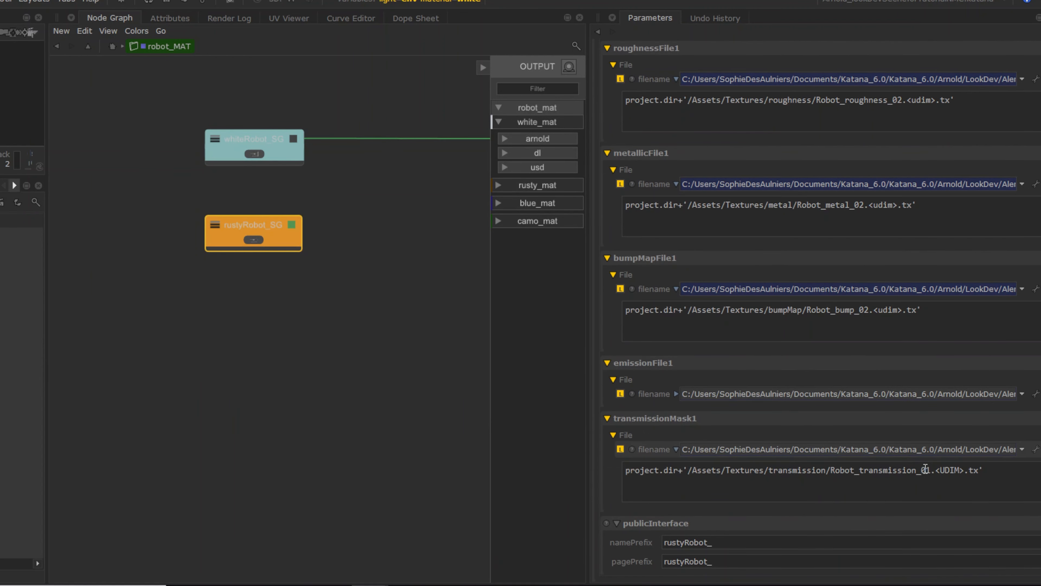
{"action": "key", "text": "ctrl+Return"}
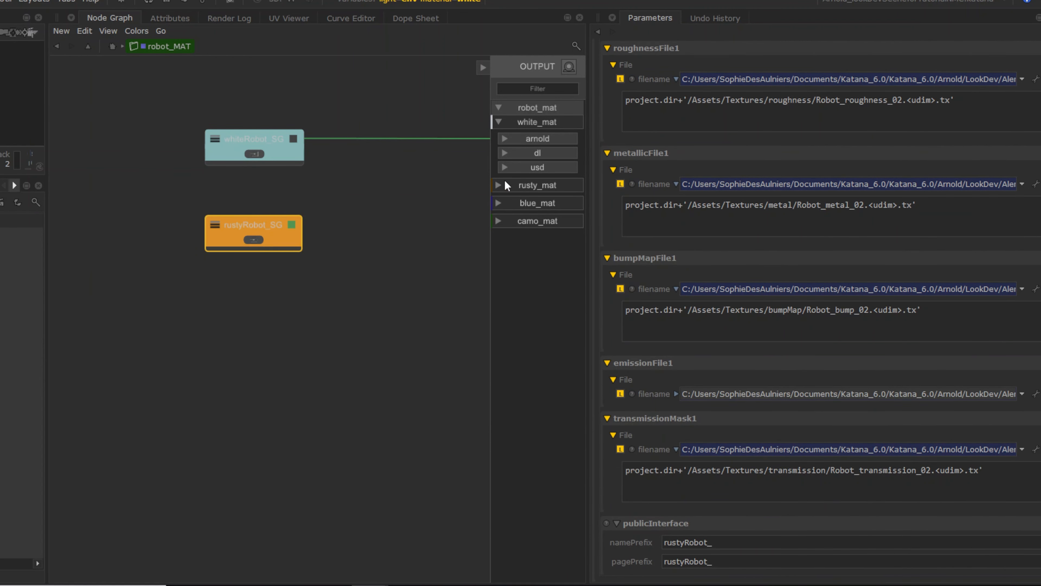
Inside rustyRobot_SG, recolor all nodes and backdrops with a custom orange
{"action": "double_click", "coordinate": [286, 241]}
{"action": "middle_click_drag", "start_coordinate": [254, 103], "coordinate": [253, 134]}
{"action": "left_click_drag", "start_coordinate": [216, 122], "coordinate": [484, 392]}
{"action": "left_click", "coordinate": [136, 31]}
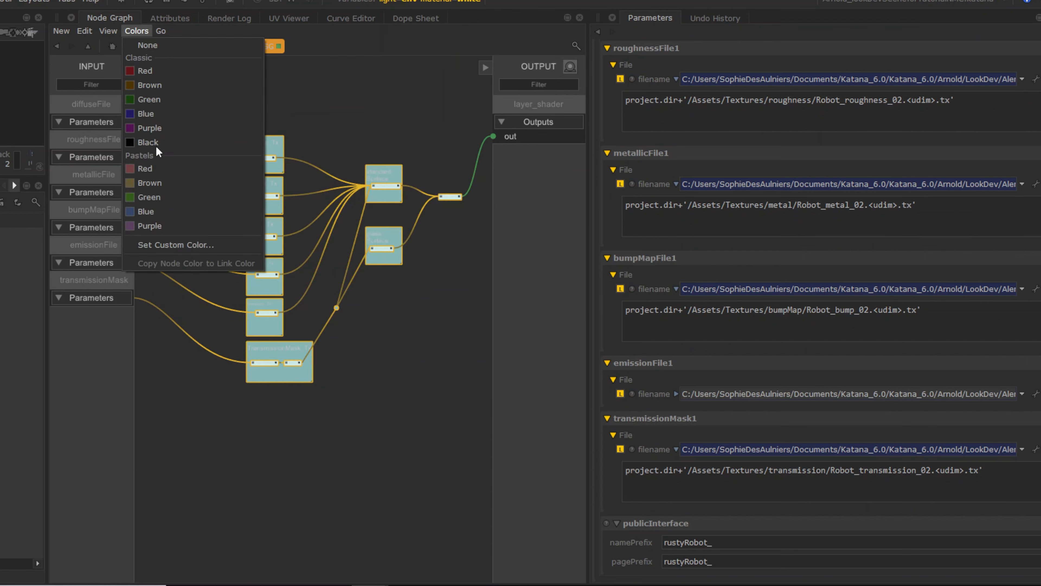
{"action": "left_click", "coordinate": [175, 245]}
{"action": "left_click_drag", "start_coordinate": [635, 270], "coordinate": [672, 270]}
{"action": "left_click_drag", "start_coordinate": [654, 310], "coordinate": [615, 311]}
{"action": "left_click_drag", "start_coordinate": [654, 292], "coordinate": [649, 292]}
{"action": "left_click", "coordinate": [548, 371]}
{"action": "scroll", "coordinate": [263, 291], "scroll_direction": "up", "scroll_amount": 4}
{"action": "key", "text": "Delete"}
{"action": "key", "text": "ctrl+z"}
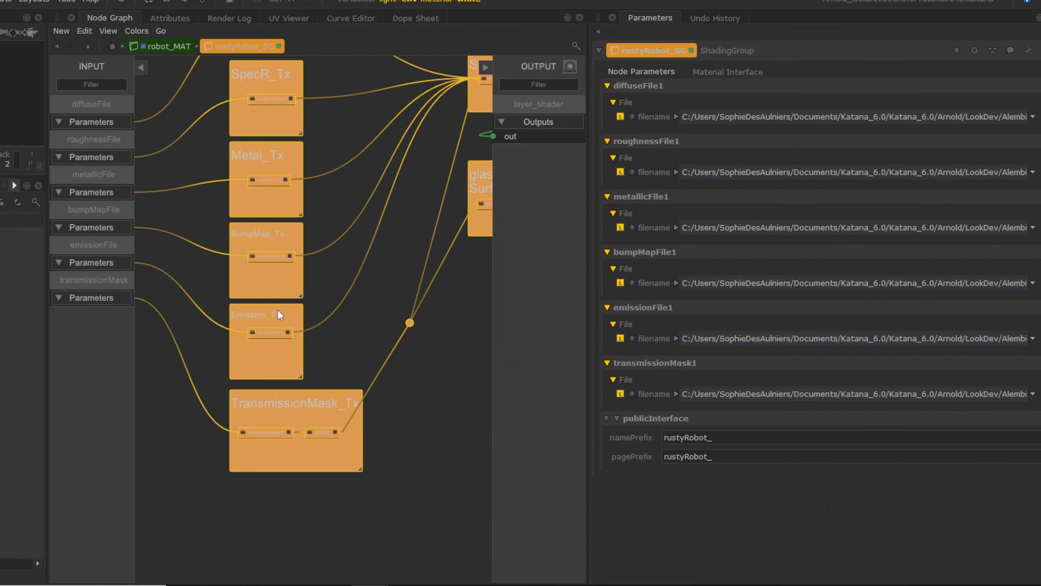
{"action": "key", "text": "Delete"}
{"action": "key", "text": "ctrl+z"}
Delete the Emission_Tx backdrop together with its emissionFile node from rustyRobot_SG
{"action": "left_click", "coordinate": [244, 309]}
{"action": "key", "text": "Delete"}
{"action": "middle_click_drag", "start_coordinate": [245, 309], "coordinate": [220, 344]}
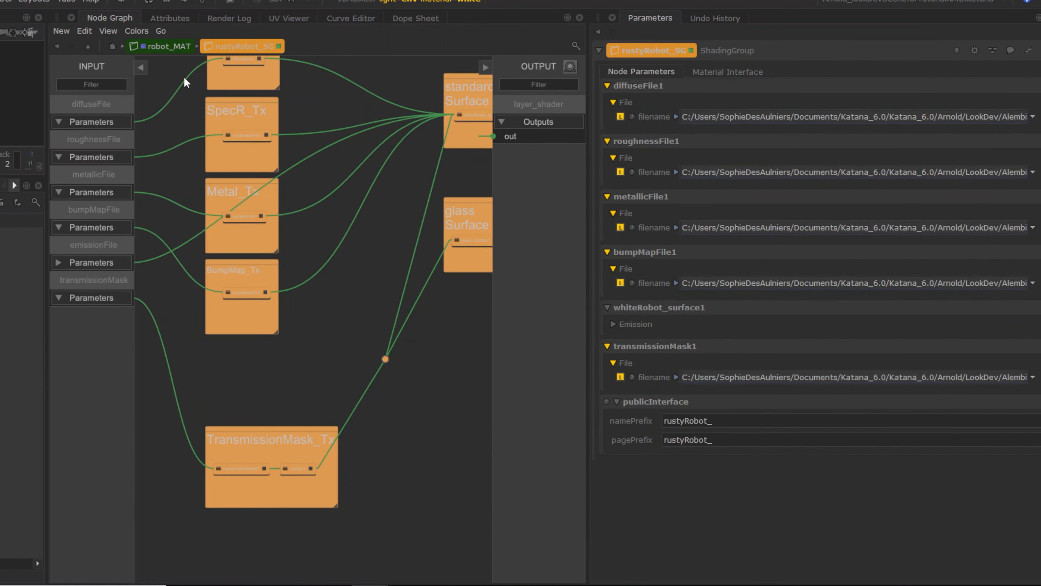
Remove the leftover emission connection feeding the standard surface inside rustyRobot_SG
{"action": "middle_click_drag", "start_coordinate": [299, 162], "coordinate": [350, 161]}
{"action": "left_click", "coordinate": [351, 162]}
{"action": "key", "text": "Delete"}
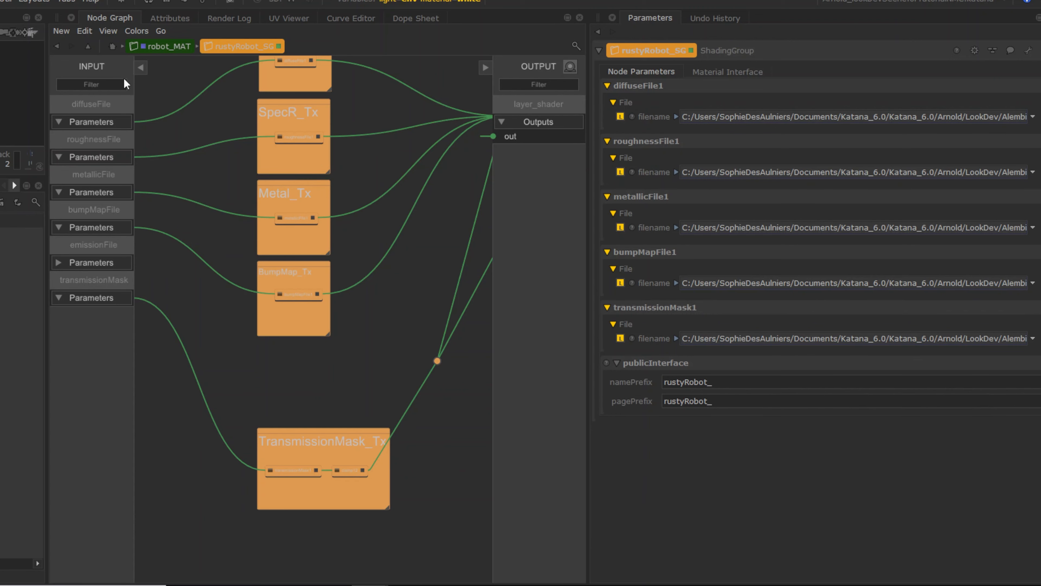
Set the rusty standard surface's emission to 0 and move the TransmissionMask_Tx backdrop up closer to BumpMap_Tx
{"action": "middle_click_drag", "start_coordinate": [467, 123], "coordinate": [353, 193]}
{"action": "double_click", "coordinate": [421, 185]}
{"action": "left_click", "coordinate": [612, 183]}
{"action": "left_click_drag", "start_coordinate": [752, 200], "coordinate": [700, 195]}
{"action": "type", "text": "0"}
{"action": "key", "text": "Return"}
{"action": "middle_click_drag", "start_coordinate": [263, 463], "coordinate": [298, 361]}
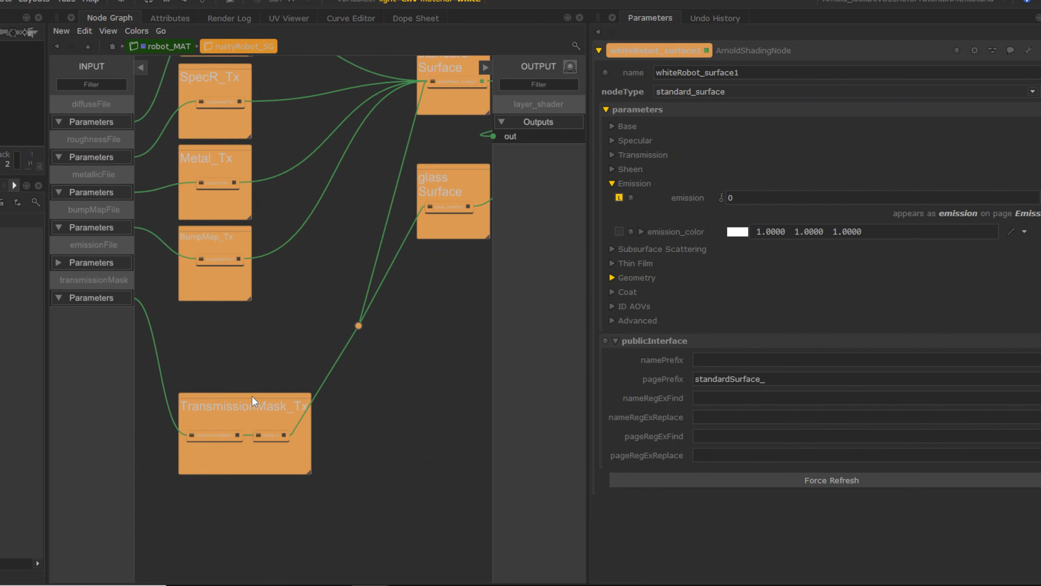
{"action": "left_click_drag", "start_coordinate": [254, 401], "coordinate": [252, 326]}
Copy the rusty standard surface's page prefix standardSurface_ into its name prefix and return to the robot_MAT network
{"action": "middle_click_drag", "start_coordinate": [414, 123], "coordinate": [320, 188]}
{"action": "left_click", "coordinate": [377, 151]}
{"action": "left_click_drag", "start_coordinate": [771, 380], "coordinate": [656, 379]}
{"action": "key", "text": "ctrl+c"}
{"action": "left_click", "coordinate": [721, 360]}
{"action": "key", "text": "ctrl+v"}
{"action": "left_click", "coordinate": [88, 47]}
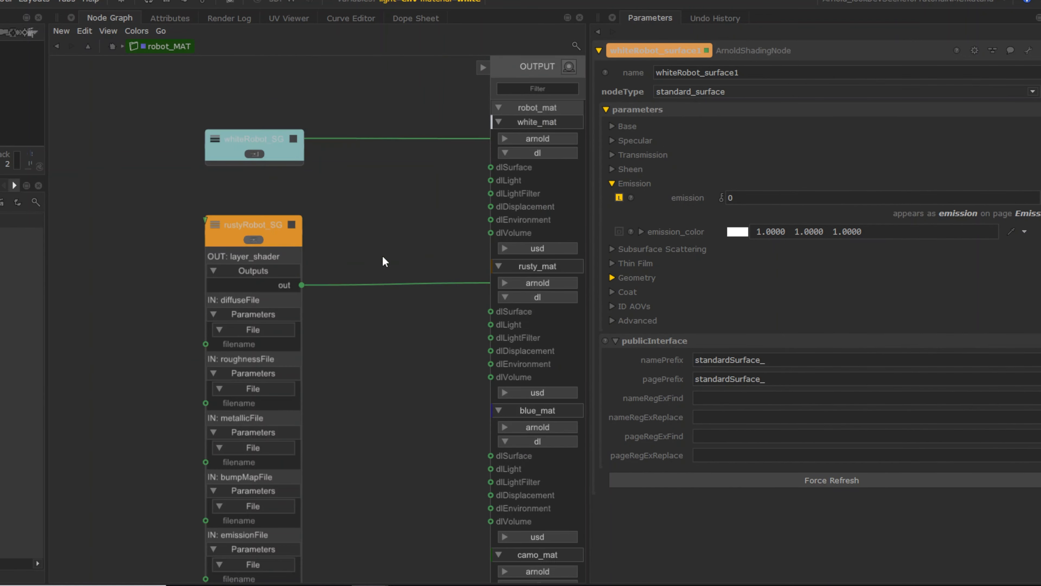
Collapse rustyRobot_SG and set the name prefix of whiteRobot_SG's standard surface to standardSurface_
{"action": "left_click", "coordinate": [291, 225]}
{"action": "left_click", "coordinate": [214, 225]}
{"action": "left_click", "coordinate": [253, 156]}
{"action": "left_click", "coordinate": [397, 154]}
{"action": "left_click", "coordinate": [714, 145]}
{"action": "key", "text": "ctrl+v"}
{"action": "middle_click", "coordinate": [422, 108], "text": "ctrl"}
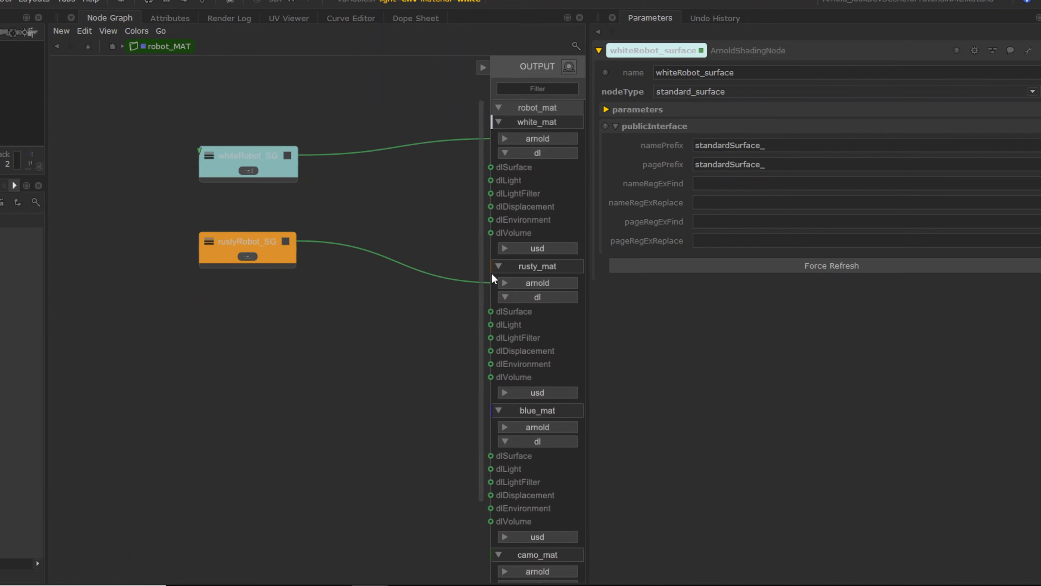
Collapse the white_mat, rusty_mat, blue_mat and camo_mat outputs of the robot_MAT network
{"action": "left_click", "coordinate": [504, 297]}
{"action": "left_click", "coordinate": [504, 361]}
{"action": "left_click", "coordinate": [499, 392]}
{"action": "left_click", "coordinate": [499, 330]}
{"action": "left_click", "coordinate": [499, 266]}
{"action": "left_click", "coordinate": [499, 122]}
{"action": "middle_click_drag", "start_coordinate": [371, 208], "coordinate": [365, 180]}
{"action": "left_click", "coordinate": [279, 214]}
{"action": "key", "text": "ctrl+c"}
{"action": "key", "text": "ctrl+v"}
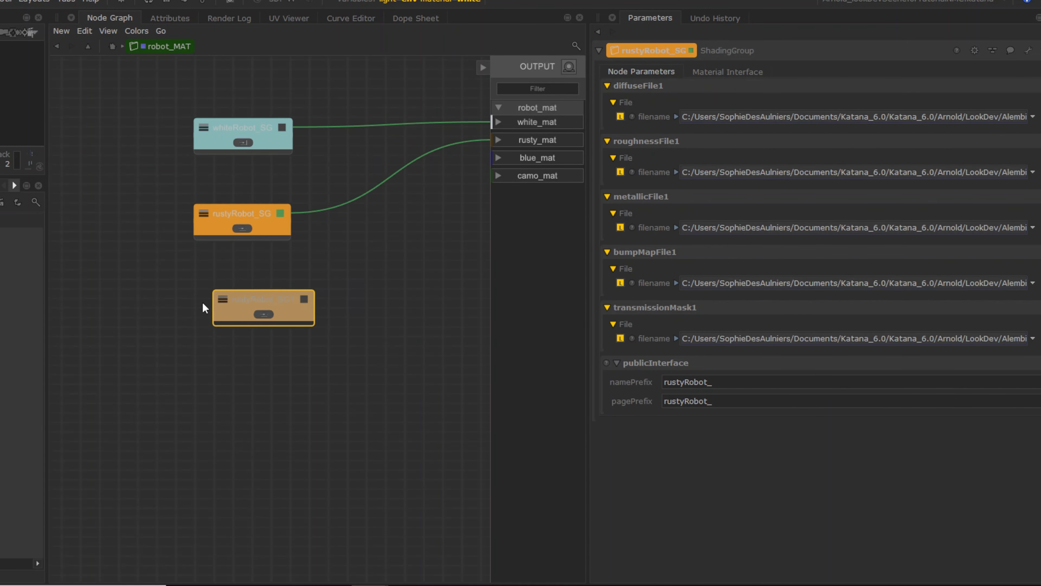
{"action": "key", "text": "Escape"}
Duplicate whiteRobot_SG, place the copy below rustyRobot_SG and color it blue
{"action": "left_click", "coordinate": [248, 134]}
{"action": "key", "text": "ctrl+c"}
{"action": "key", "text": "ctrl+v"}
{"action": "left_click", "coordinate": [199, 309]}
{"action": "left_click", "coordinate": [137, 31]}
{"action": "left_click", "coordinate": [150, 212]}
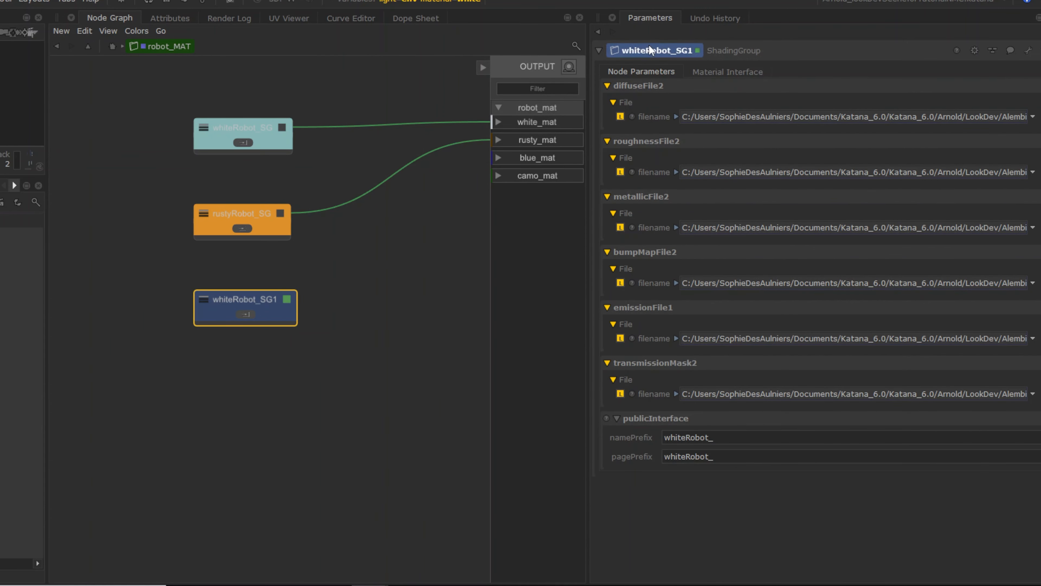
Rename the duplicated blue shading group as blueRobot_SG
{"action": "left_click", "coordinate": [652, 51]}
{"action": "type", "text": "blueRobot_SG"}
{"action": "key", "text": "Return"}
Point blueRobot_SG's filename expressions to the Robot_diffuse_03, Robot_roughness_03 and Robot_metal_03 textures
{"action": "left_click", "coordinate": [677, 117]}
{"action": "left_click_drag", "start_coordinate": [883, 137], "coordinate": [878, 137]}
{"action": "type", "text": "3"}
{"action": "left_click", "coordinate": [677, 222]}
{"action": "left_click_drag", "start_coordinate": [904, 243], "coordinate": [898, 242]}
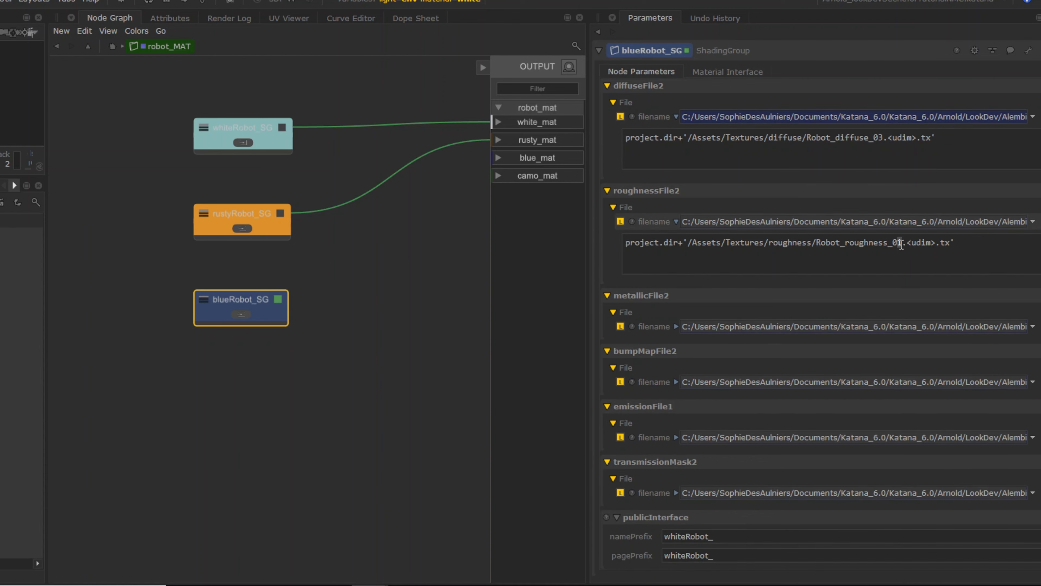
{"action": "type", "text": "3"}
{"action": "left_click", "coordinate": [676, 327]}
{"action": "type", "text": "3"}
{"action": "left_click_drag", "start_coordinate": [864, 348], "coordinate": [864, 360]}
Point blueRobot_SG's remaining filename expressions to the Robot_bump_03, Robot_emissive_03 and Robot_transmission_03 textures
{"action": "left_click", "coordinate": [677, 431]}
{"action": "type", "text": "3"}
{"action": "left_click", "coordinate": [677, 443]}
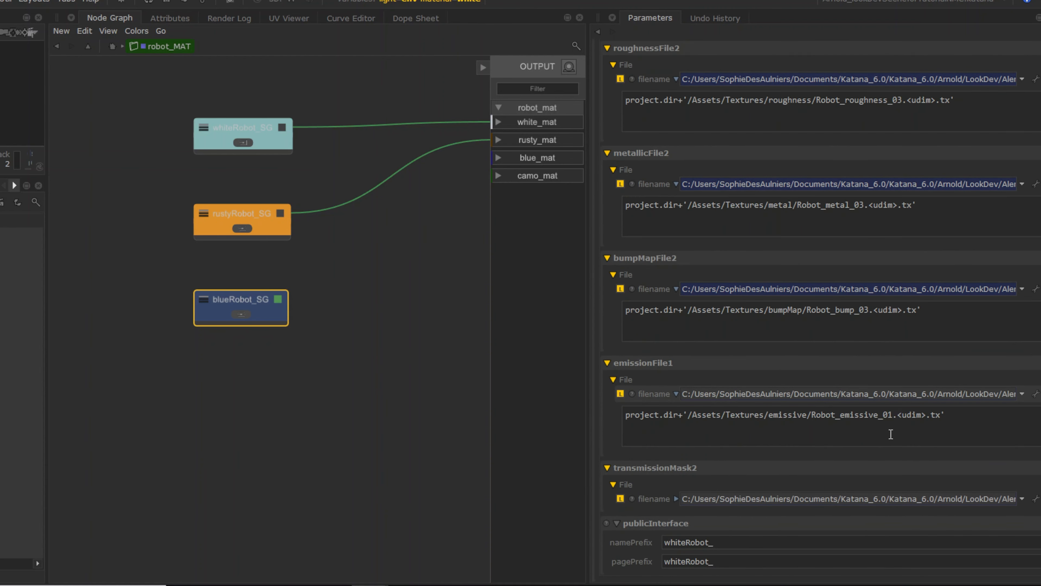
{"action": "left_click_drag", "start_coordinate": [892, 414], "coordinate": [888, 415]}
{"action": "type", "text": "3"}
{"action": "left_click", "coordinate": [676, 499]}
{"action": "left_click_drag", "start_coordinate": [960, 470], "coordinate": [945, 470]}
{"action": "type", "text": "3"}
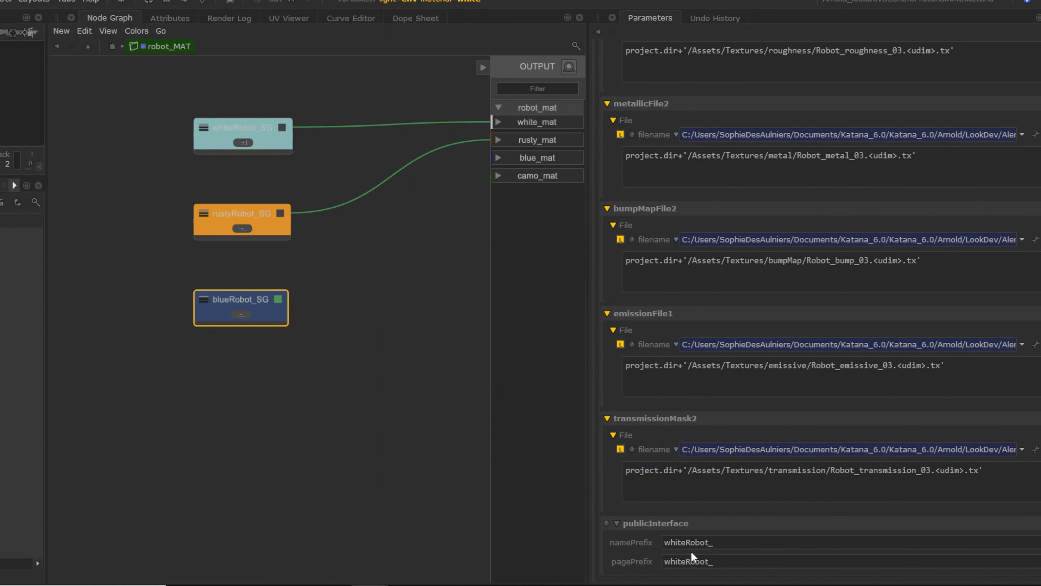
Set blueRobot_SG's public interface name prefix and page prefix to blueRobot_
{"action": "type", "text": "blue"}
{"action": "left_click_drag", "start_coordinate": [686, 542], "coordinate": [663, 561]}
{"action": "type", "text": "blue"}
Connect blueRobot_SG's out port to blue_mat's arnoldSurface input and collapse both
{"action": "double_click", "coordinate": [249, 297]}
{"action": "left_click", "coordinate": [288, 360]}
{"action": "left_click", "coordinate": [499, 157]}
{"action": "left_click", "coordinate": [503, 174]}
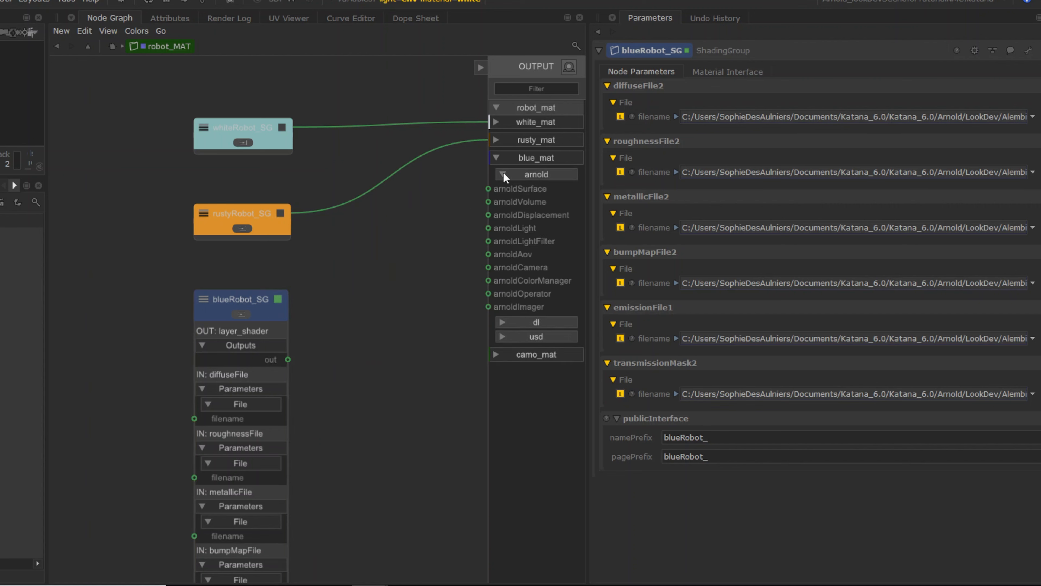
{"action": "left_click", "coordinate": [492, 189]}
{"action": "left_click", "coordinate": [498, 158]}
{"action": "double_click", "coordinate": [244, 300]}
Paste a copy of blueRobot_SG below the original and rename it camoRobot_SG
{"action": "middle_click_drag", "start_coordinate": [255, 346], "coordinate": [250, 240]}
{"action": "key", "text": "ctrl+v"}
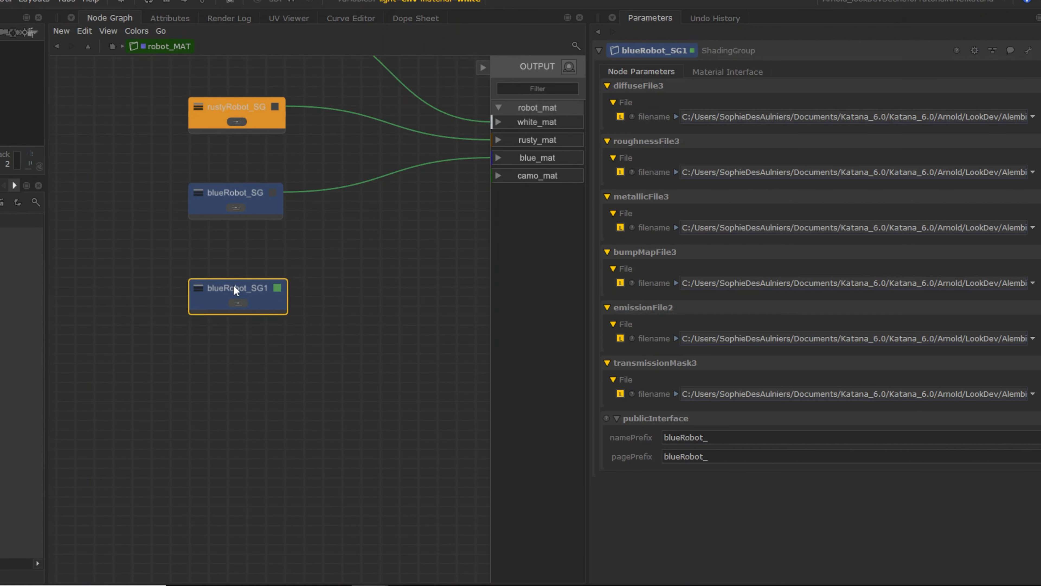
{"action": "type", "text": "amo"}
{"action": "key", "text": "End"}
{"action": "key", "text": "BackSpace"}
{"action": "key", "text": "Return"}
Point camoRobot_SG's filename expressions to the Robot_diffuse_04, Robot_roughness_04, Robot_metal_04 and Robot_bump_04 textures
{"action": "left_click", "coordinate": [676, 116]}
{"action": "left_click", "coordinate": [676, 222]}
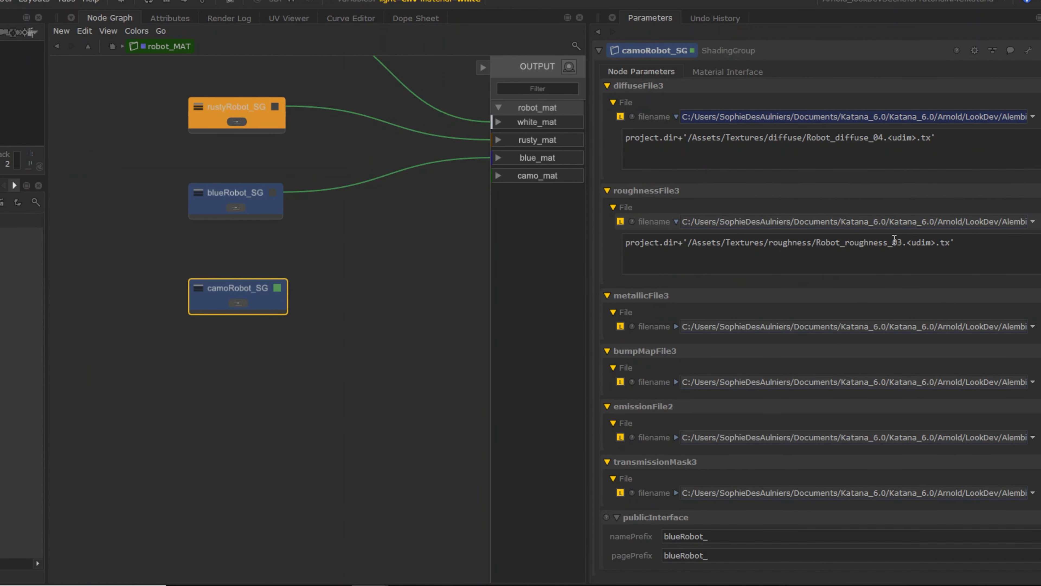
{"action": "left_click", "coordinate": [676, 327]}
{"action": "scroll", "coordinate": [686, 333], "scroll_direction": "down", "scroll_amount": 2}
{"action": "left_click", "coordinate": [677, 338]}
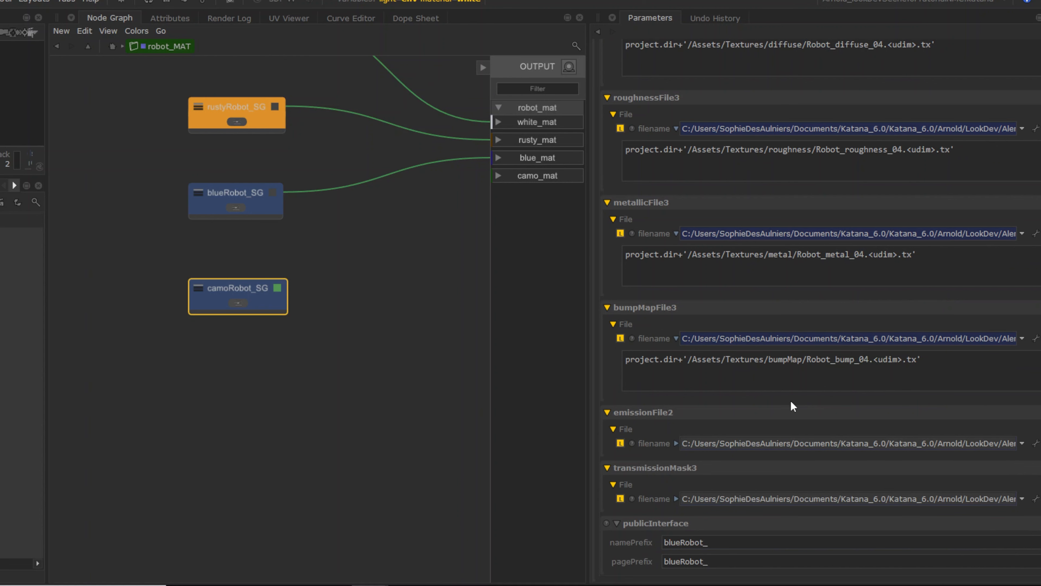
Point camoRobot_SG's emission and transmission mask expressions to the Robot_emissive_04 and Robot_transmission_04 textures
{"action": "left_click", "coordinate": [676, 443]}
{"action": "scroll", "coordinate": [957, 463], "scroll_direction": "down", "scroll_amount": 2}
{"action": "left_click", "coordinate": [676, 498]}
{"action": "type", "text": "4"}
{"action": "key", "text": "Return"}
Set camoRobot_SG's public interface name prefix and page prefix to camoRobot_
{"action": "left_click_drag", "start_coordinate": [680, 545], "coordinate": [600, 523]}
{"action": "type", "text": "camo"}
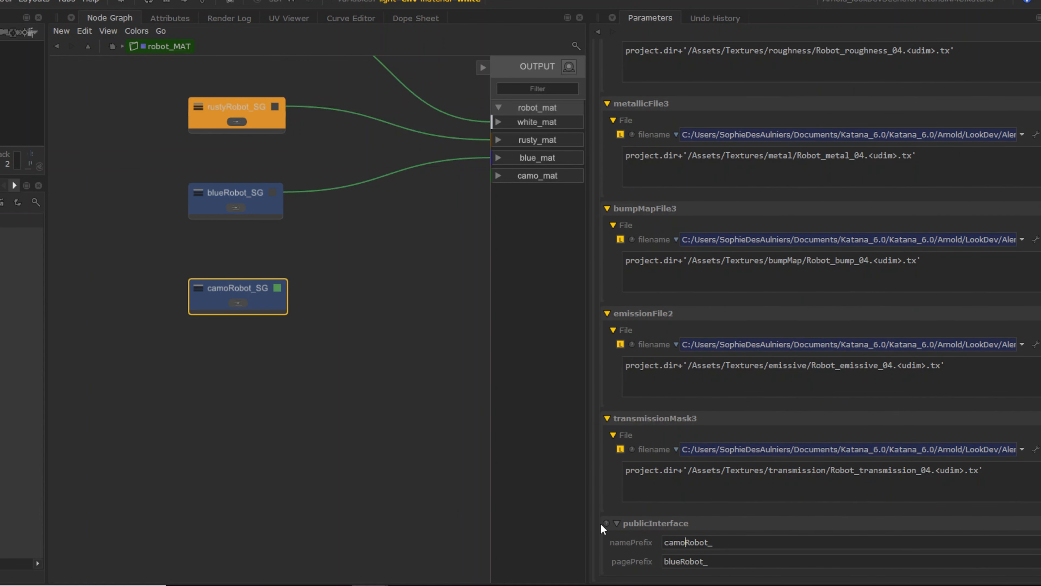
{"action": "double_click", "coordinate": [726, 563]}
{"action": "key", "text": "ctrl+v"}
Recolor the camoRobot_SG node with a custom dark green
{"action": "middle_click_drag", "start_coordinate": [274, 275], "coordinate": [302, 420]}
{"action": "left_click", "coordinate": [137, 31]}
{"action": "left_click", "coordinate": [176, 244]}
{"action": "left_click_drag", "start_coordinate": [627, 314], "coordinate": [600, 313]}
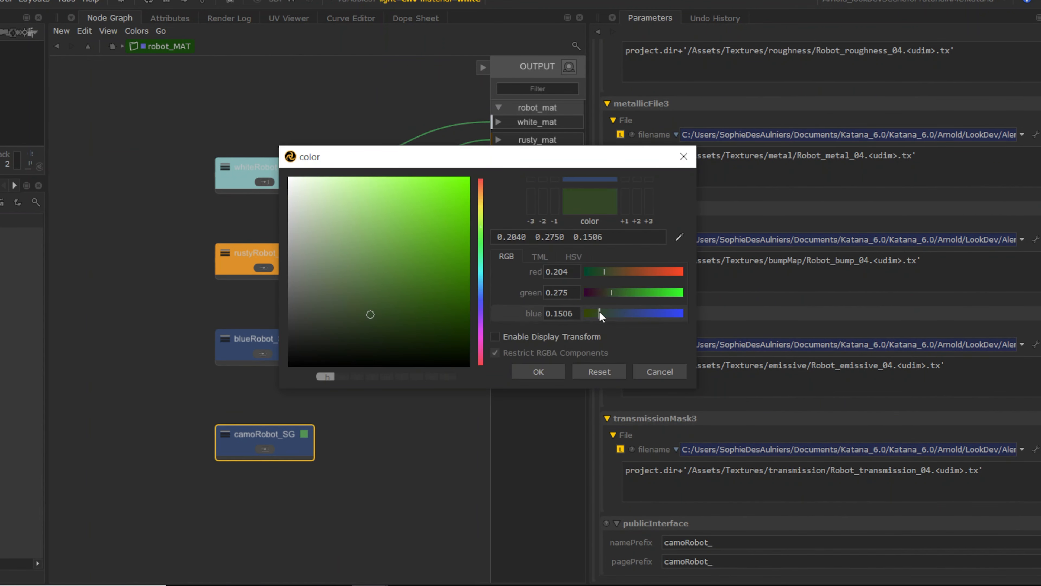
{"action": "left_click", "coordinate": [424, 313]}
{"action": "left_click", "coordinate": [392, 304]}
{"action": "left_click", "coordinate": [538, 372]}
Connect camoRobot_SG's out port to camo_mat's arnoldSurface input
{"action": "middle_click_drag", "start_coordinate": [348, 417], "coordinate": [341, 355]}
{"action": "left_click", "coordinate": [220, 372]}
{"action": "left_click", "coordinate": [499, 175]}
{"action": "left_click", "coordinate": [504, 192]}
{"action": "left_click", "coordinate": [309, 433]}
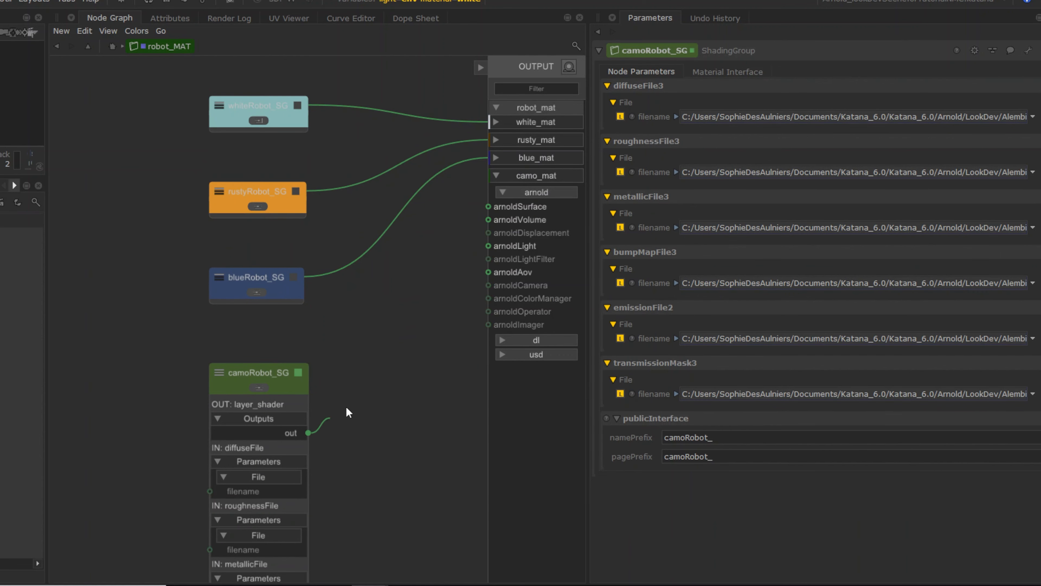
{"action": "left_click", "coordinate": [489, 206]}
Leave the robot_MAT network and review the exposed parameters of rusty_mat, blue_mat and camo_mat
{"action": "key", "text": "ctrl+BackSpace"}
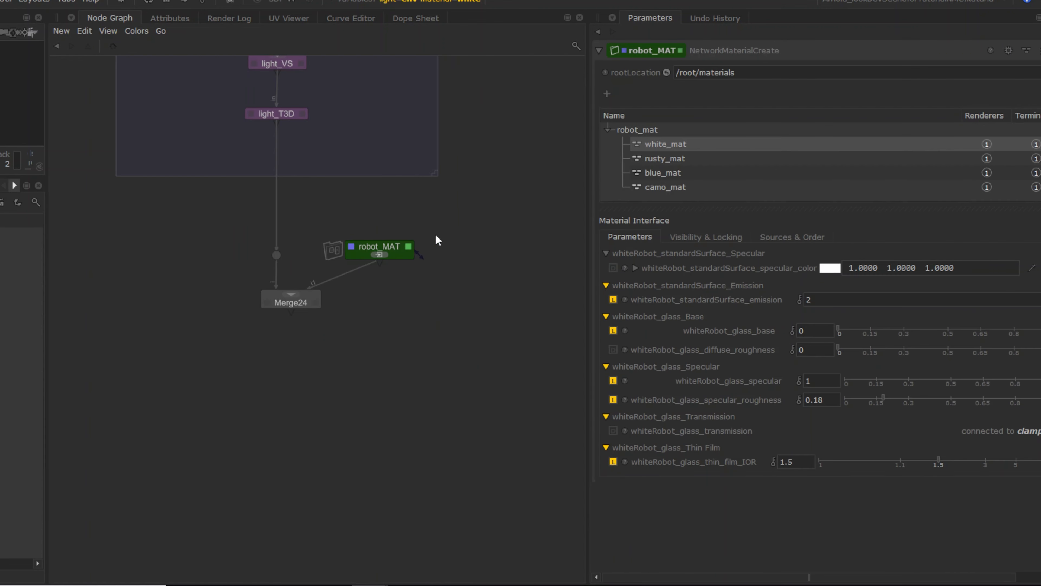
{"action": "left_click", "coordinate": [671, 161]}
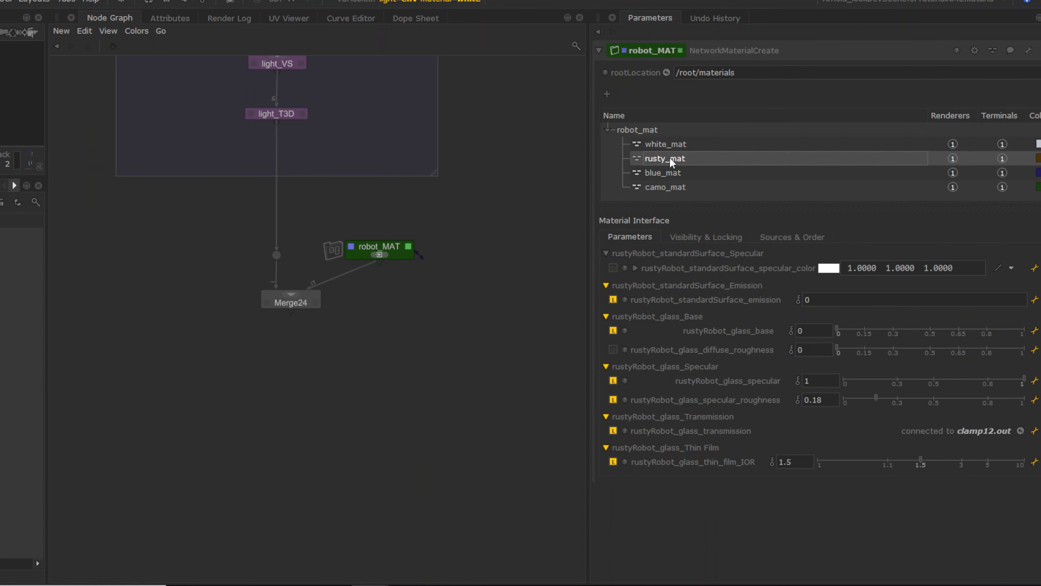
{"action": "left_click", "coordinate": [672, 172]}
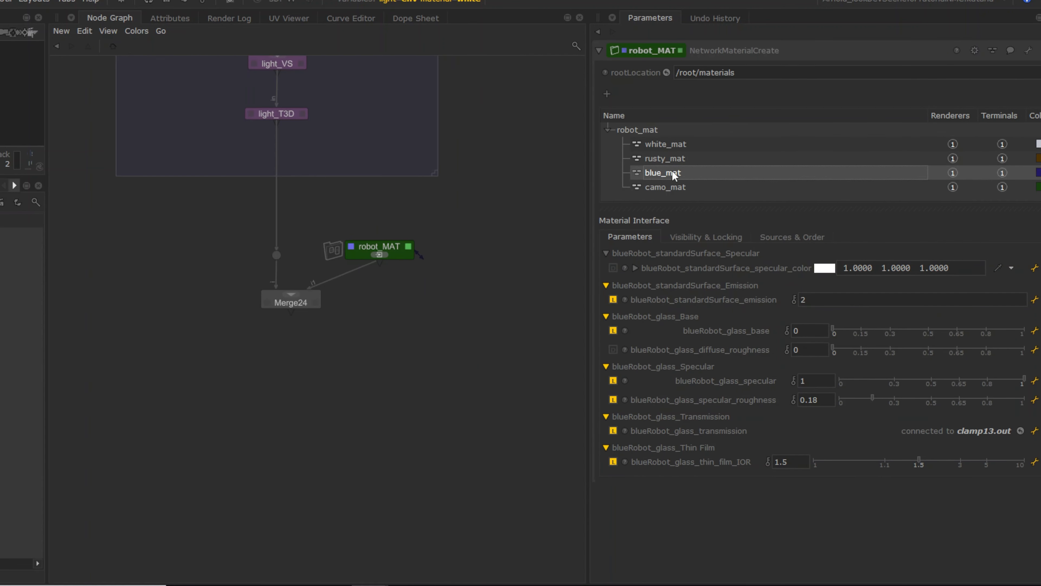
{"action": "left_click", "coordinate": [678, 188]}
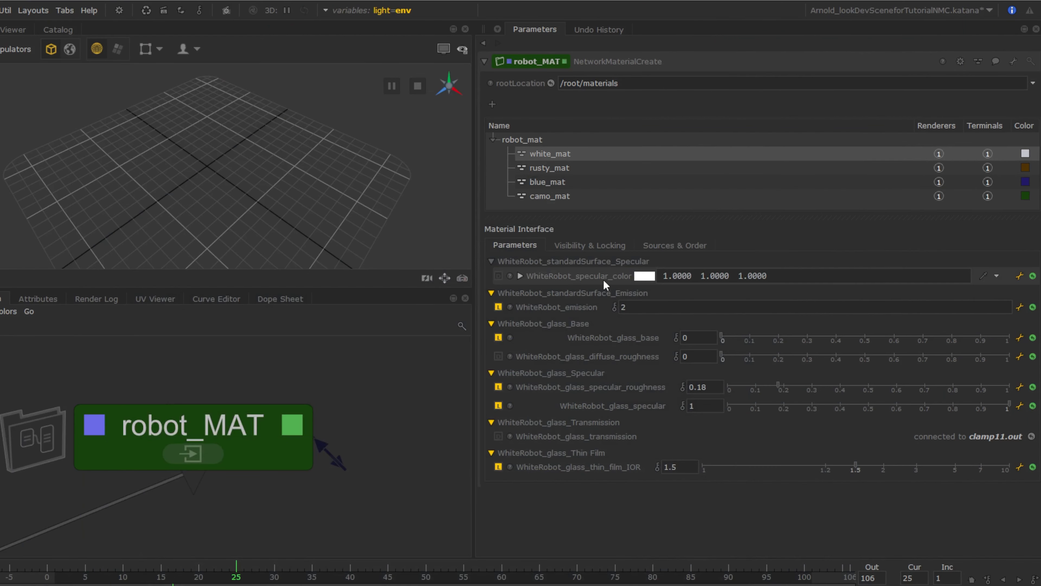
Copy white_mat's WhiteRobot_specular_color parameter and paste it as the target name of the lock control
{"action": "right_click", "coordinate": [605, 284]}
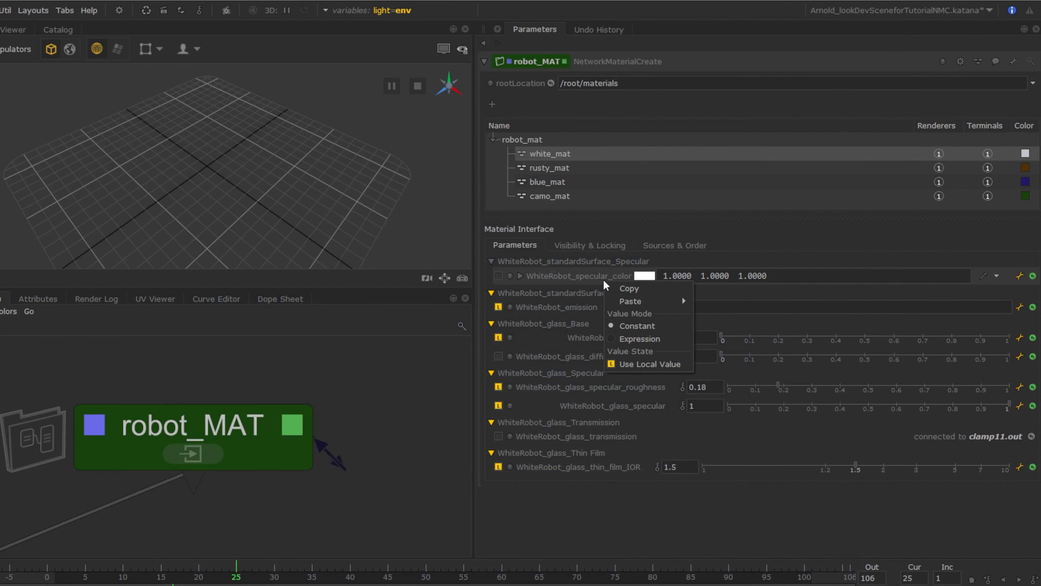
{"action": "left_click", "coordinate": [623, 290]}
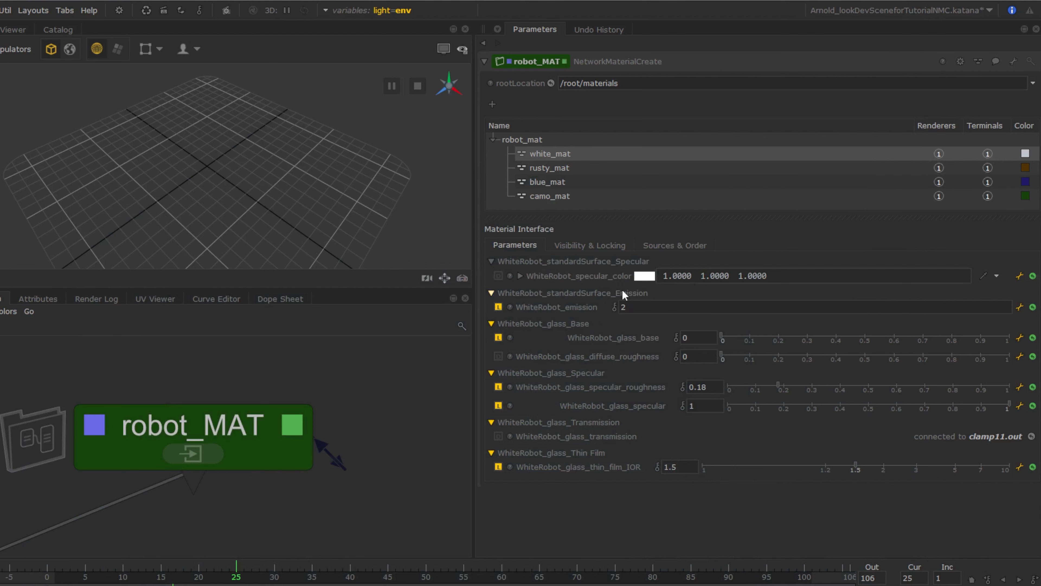
{"action": "left_click", "coordinate": [598, 245]}
{"action": "right_click", "coordinate": [676, 320]}
{"action": "mouse_move", "coordinate": [733, 343]}
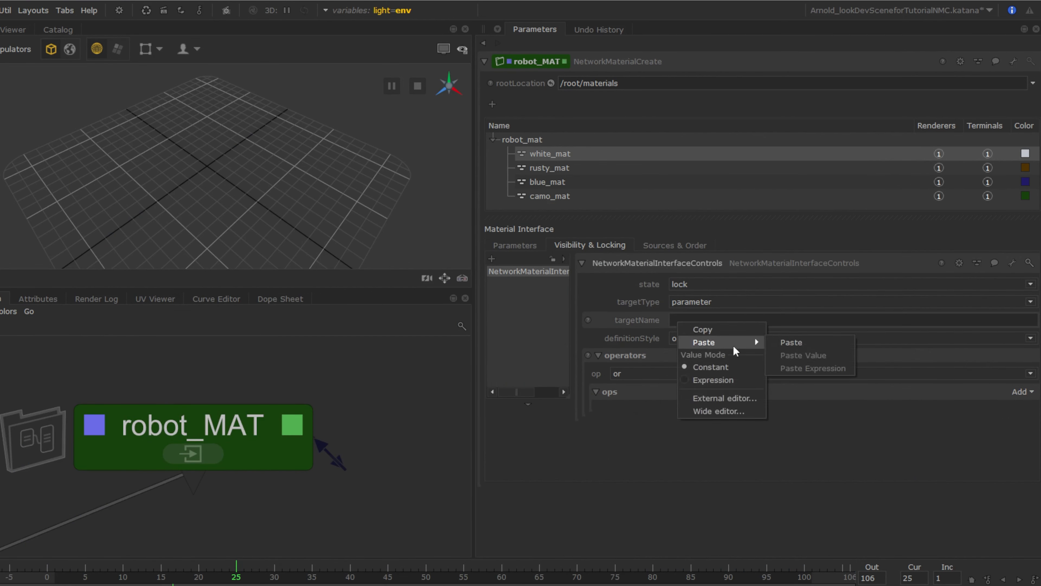
{"action": "left_click", "coordinate": [798, 345]}
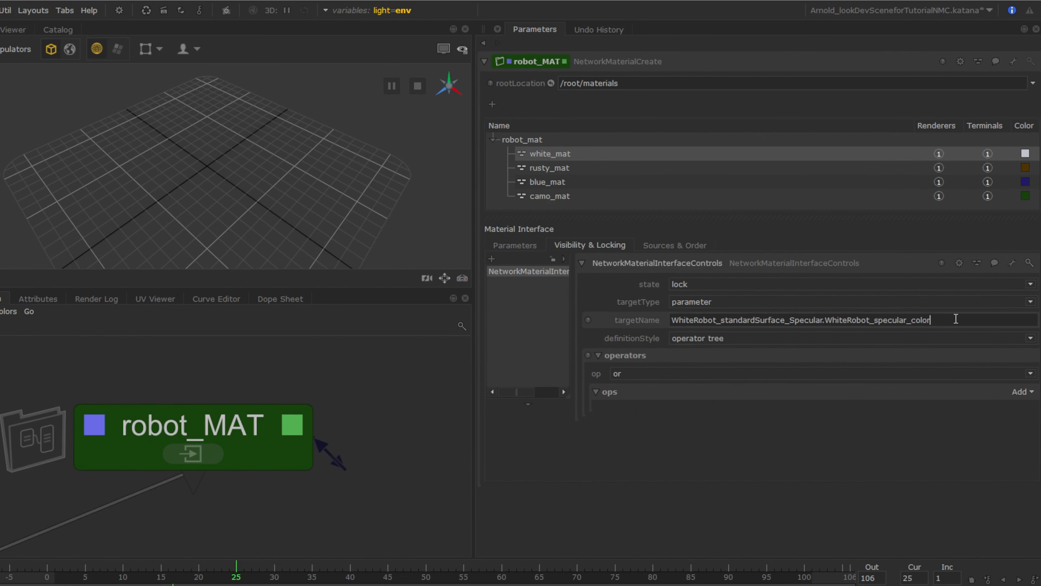
Replace the interface control's target name with the copied WhiteRobot_standardSurface_Specular page
{"action": "left_click_drag", "start_coordinate": [955, 318], "coordinate": [641, 320]}
{"action": "key", "text": "BackSpace"}
{"action": "left_click", "coordinate": [529, 246]}
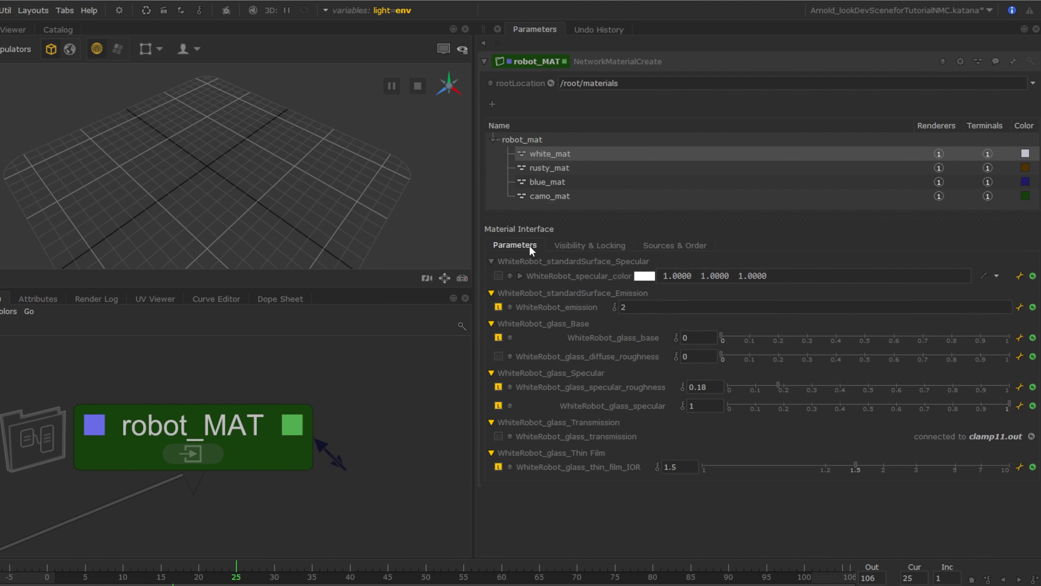
{"action": "scroll", "coordinate": [561, 264], "scroll_direction": "down", "scroll_amount": 1}
{"action": "right_click", "coordinate": [566, 267]}
{"action": "left_click", "coordinate": [589, 272]}
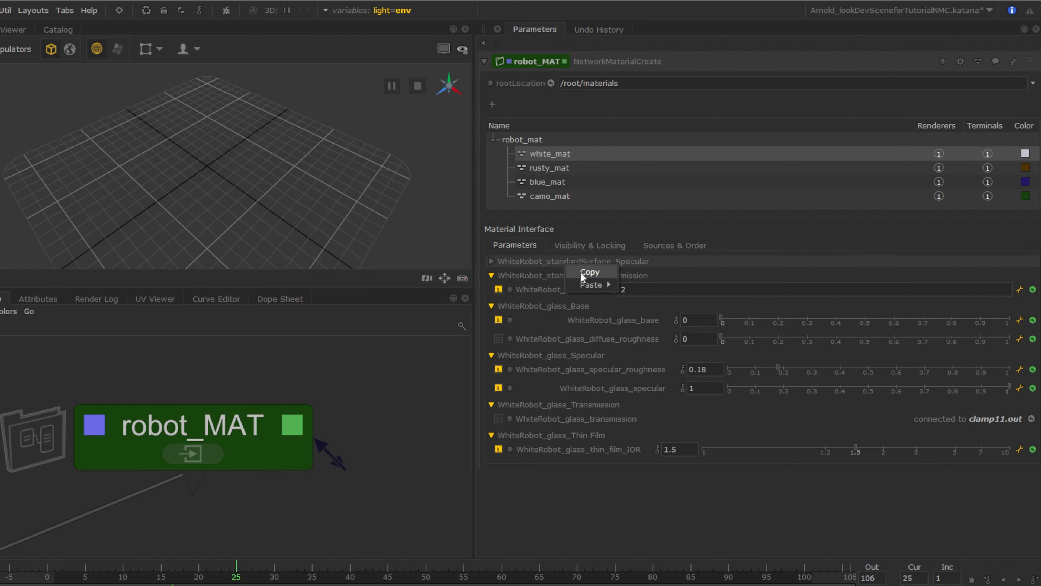
{"action": "left_click", "coordinate": [590, 245]}
{"action": "right_click", "coordinate": [693, 321]}
{"action": "mouse_move", "coordinate": [702, 340]}
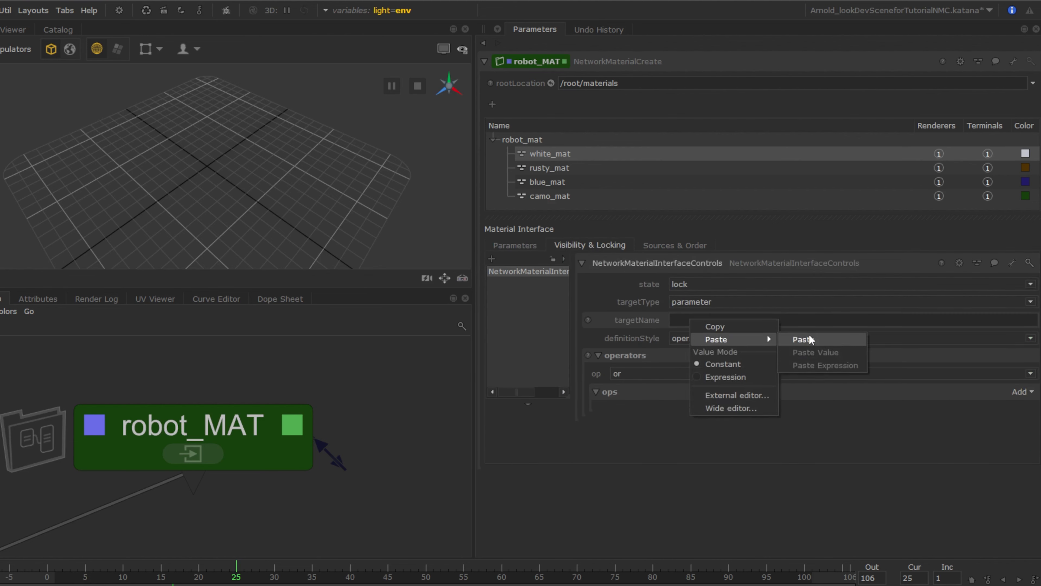
{"action": "left_click", "coordinate": [803, 340]}
Set the interface control's state to lock and its target type to page
{"action": "left_click", "coordinate": [702, 285]}
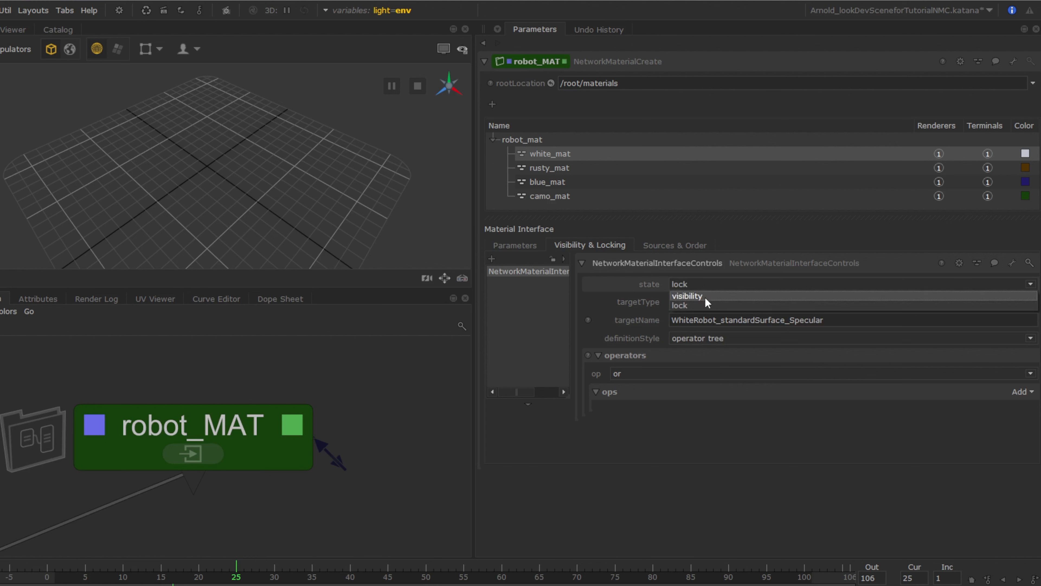
{"action": "left_click", "coordinate": [692, 296]}
{"action": "left_click", "coordinate": [706, 284]}
{"action": "left_click", "coordinate": [706, 304]}
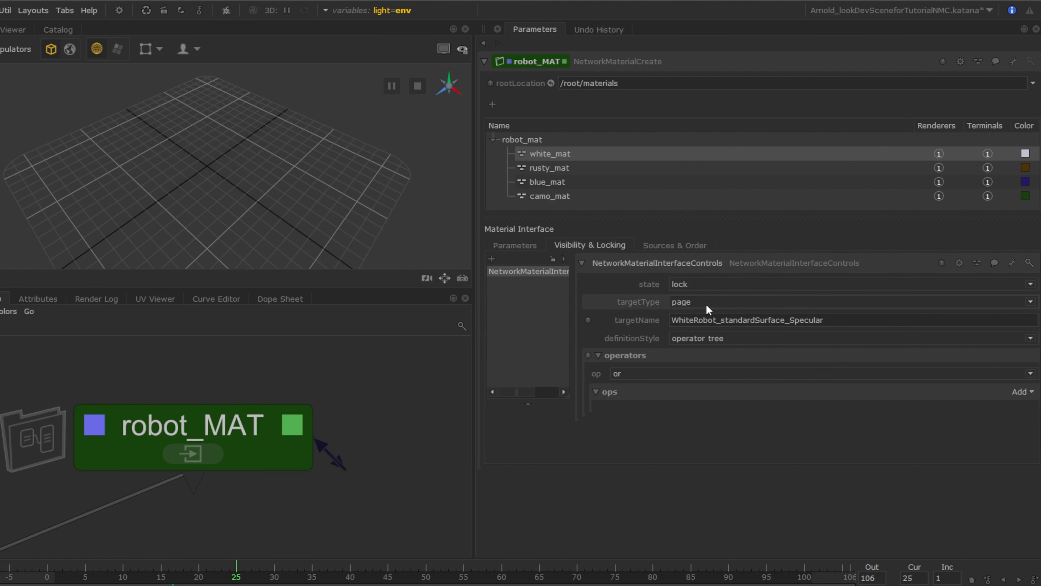
Move the WhiteRobot_standardSurface_Emission page above the Specular page in the interface order, and move Specular back to first
{"action": "left_click", "coordinate": [674, 246]}
{"action": "left_click", "coordinate": [652, 282]}
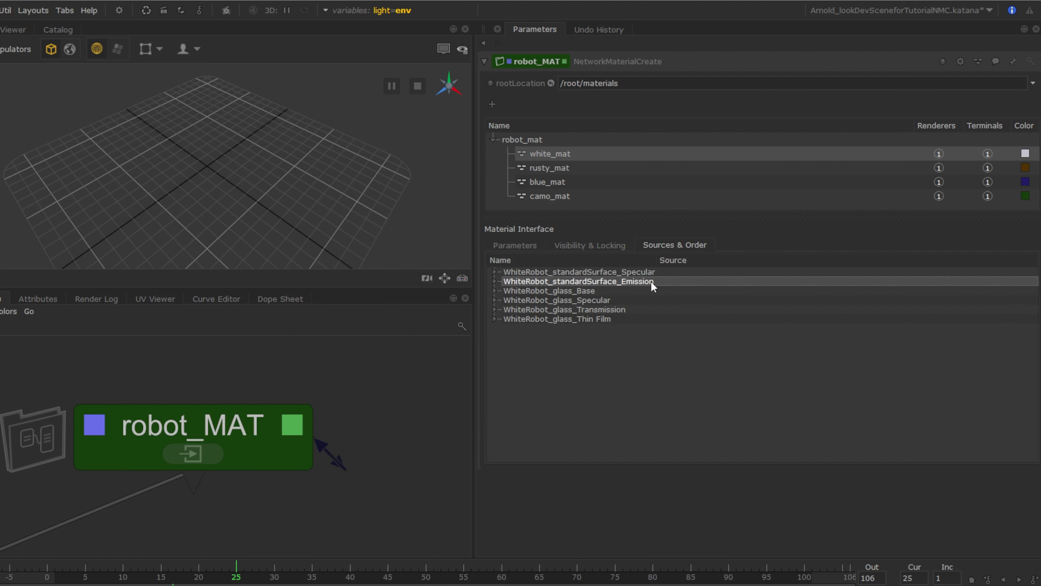
{"action": "left_click_drag", "start_coordinate": [651, 281], "coordinate": [652, 267]}
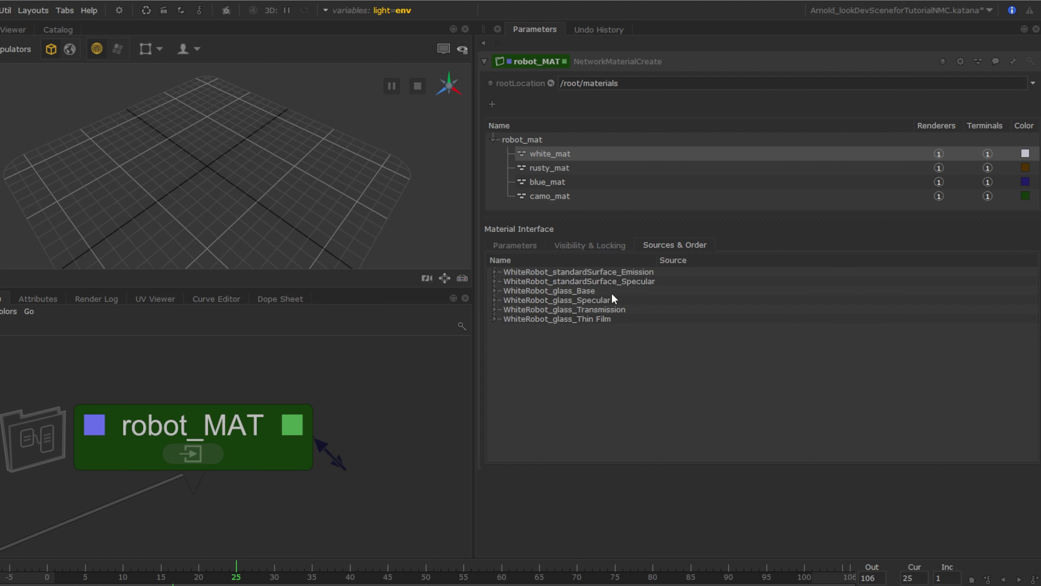
{"action": "mouse_move", "coordinate": [513, 284]}
{"action": "left_mouse_down"}
{"action": "mouse_move", "coordinate": [512, 260]}
{"action": "mouse_move", "coordinate": [515, 270]}
{"action": "left_mouse_up"}
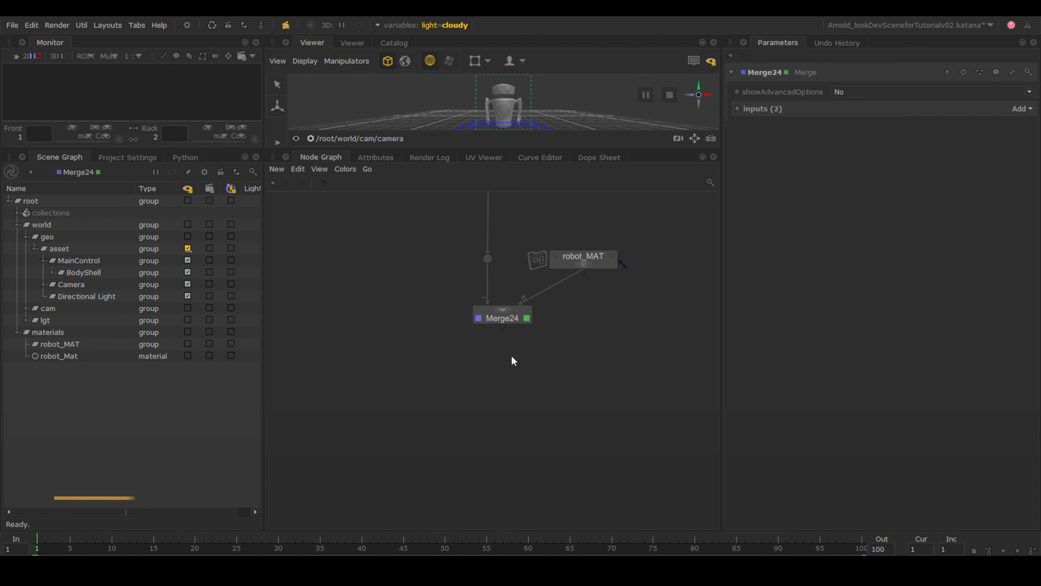
Add a MaterialAssign node connected below Merge24 and set its CEL to /root/world/geo/asset/MainControl/BodyShell
{"action": "key", "text": "Tab"}
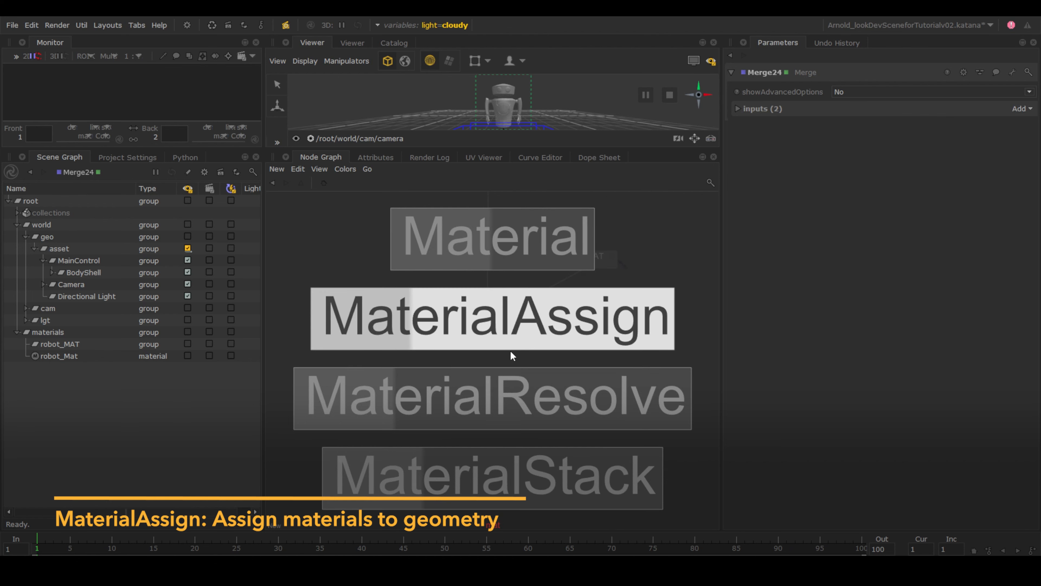
{"action": "left_click", "coordinate": [517, 329]}
{"action": "left_click_drag", "start_coordinate": [502, 369], "coordinate": [500, 328]}
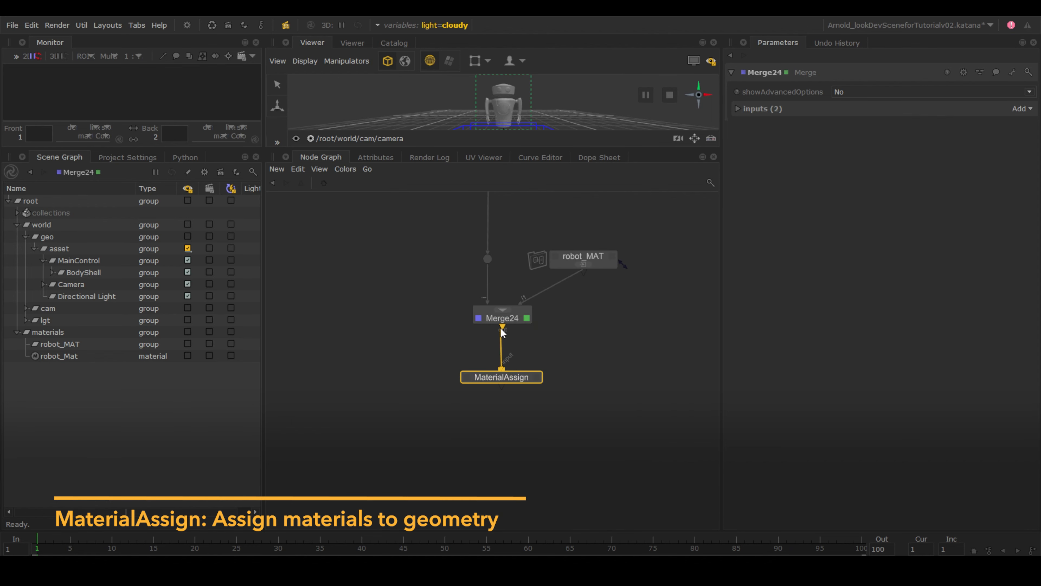
{"action": "left_click_drag", "start_coordinate": [108, 274], "coordinate": [119, 277]}
{"action": "left_click_drag", "start_coordinate": [988, 94], "coordinate": [1001, 97]}
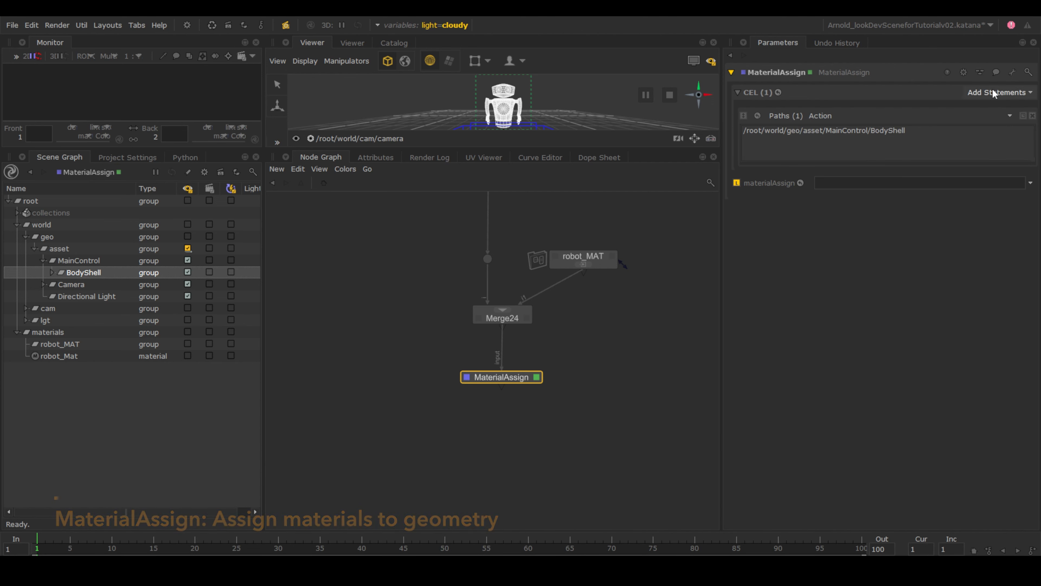
Assign /root/materials/robot_Mat in the MaterialAssign node and replace its CEL path statement with a Collections statement containing CC_Body
{"action": "left_click_drag", "start_coordinate": [58, 356], "coordinate": [859, 186]}
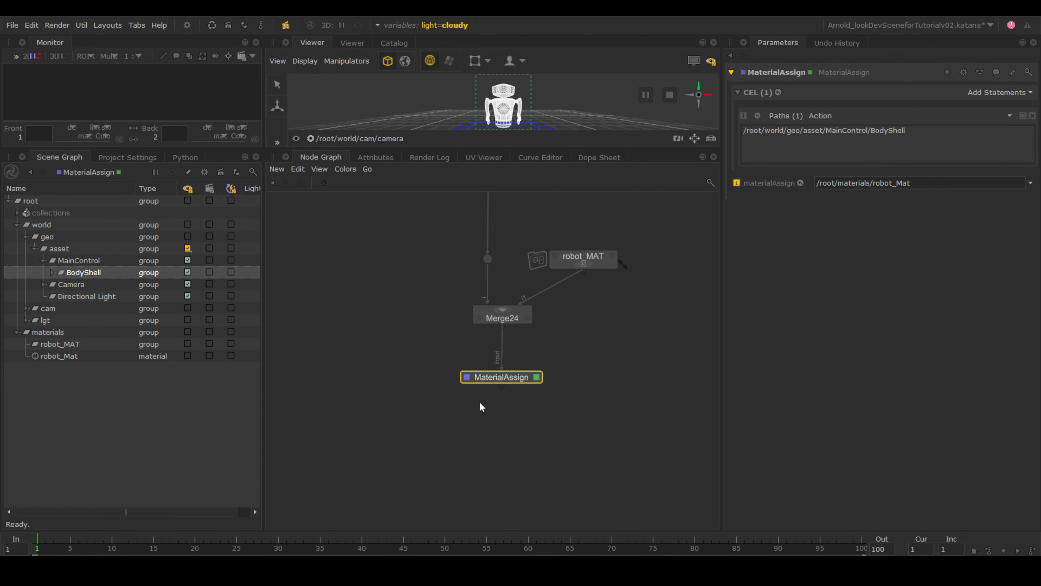
{"action": "left_click", "coordinate": [1033, 116]}
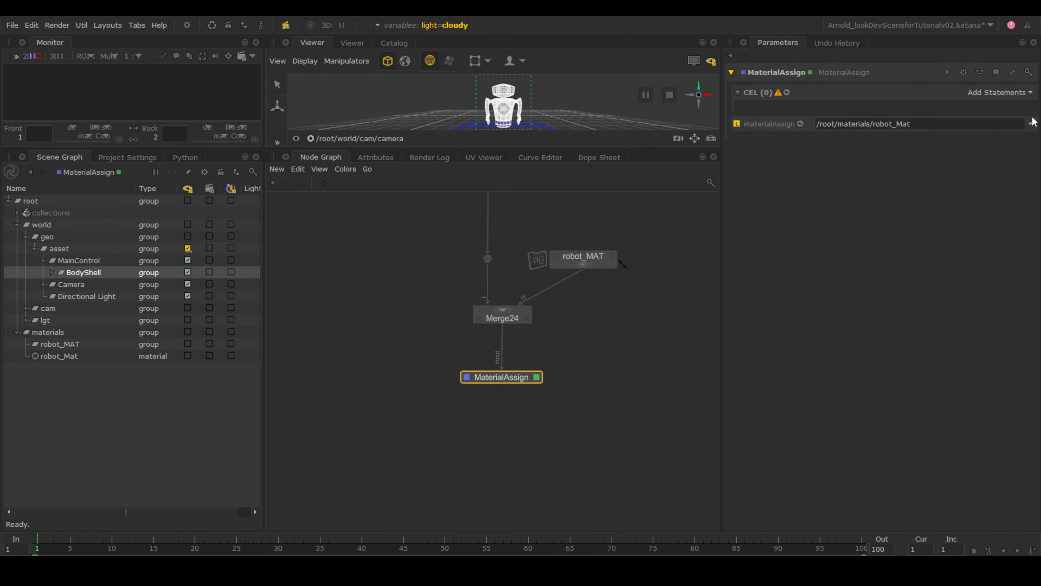
{"action": "left_click", "coordinate": [1000, 94]}
{"action": "left_click", "coordinate": [954, 124]}
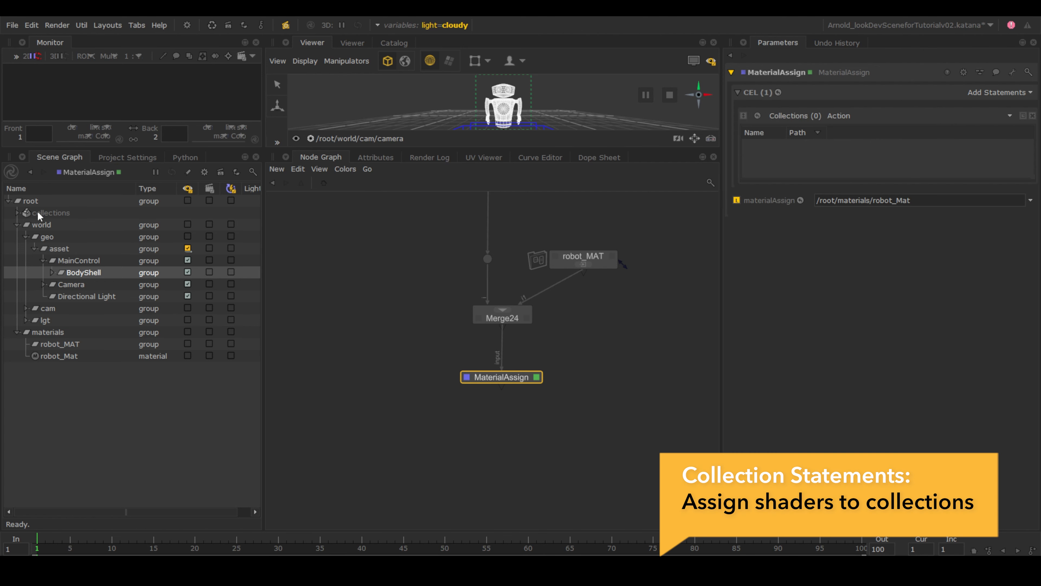
{"action": "left_click", "coordinate": [17, 213]}
{"action": "left_click", "coordinate": [52, 226]}
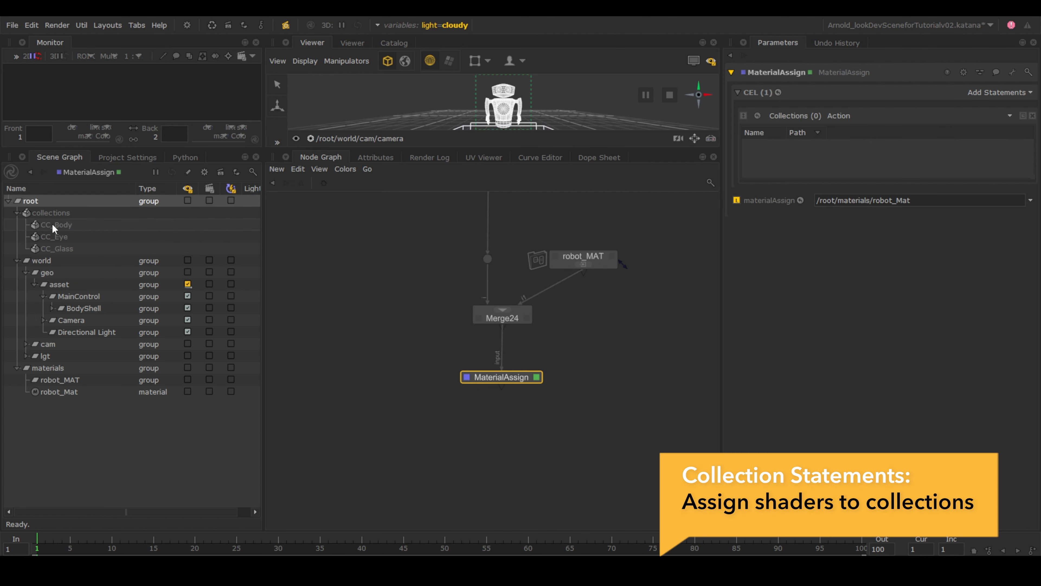
{"action": "left_click_drag", "start_coordinate": [53, 228], "coordinate": [813, 160]}
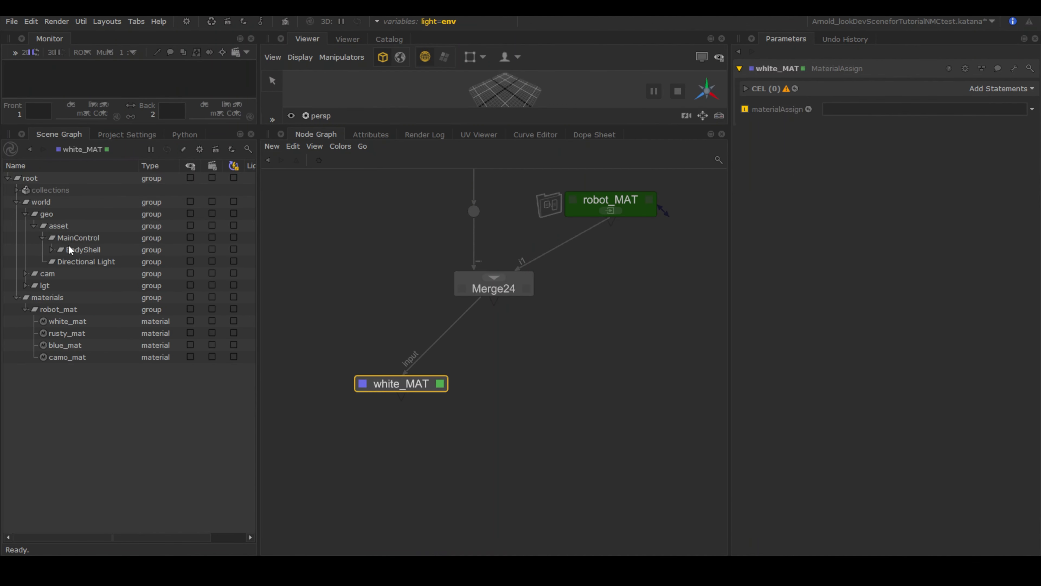
Set white_MAT's CEL to /root/world/geo/asset/MainControl/BodyShell and its materialAssign expression to '/root/materials/robot_mat/'+nodeName.lower()
{"action": "left_click_drag", "start_coordinate": [70, 249], "coordinate": [988, 90]}
{"action": "left_click", "coordinate": [819, 180]}
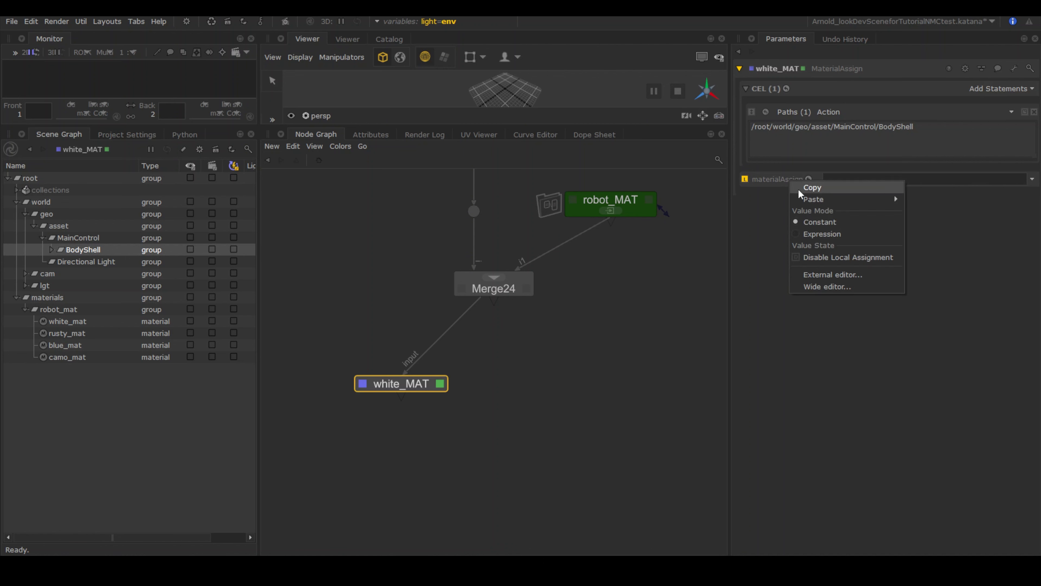
{"action": "left_click", "coordinate": [814, 235]}
{"action": "left_click", "coordinate": [819, 180]}
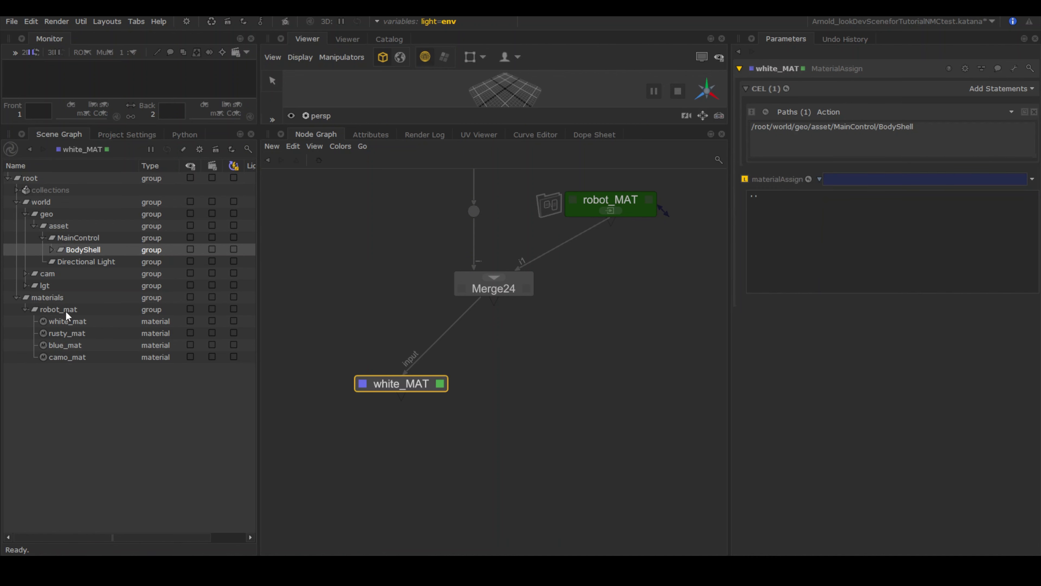
{"action": "left_click_drag", "start_coordinate": [67, 313], "coordinate": [822, 198]}
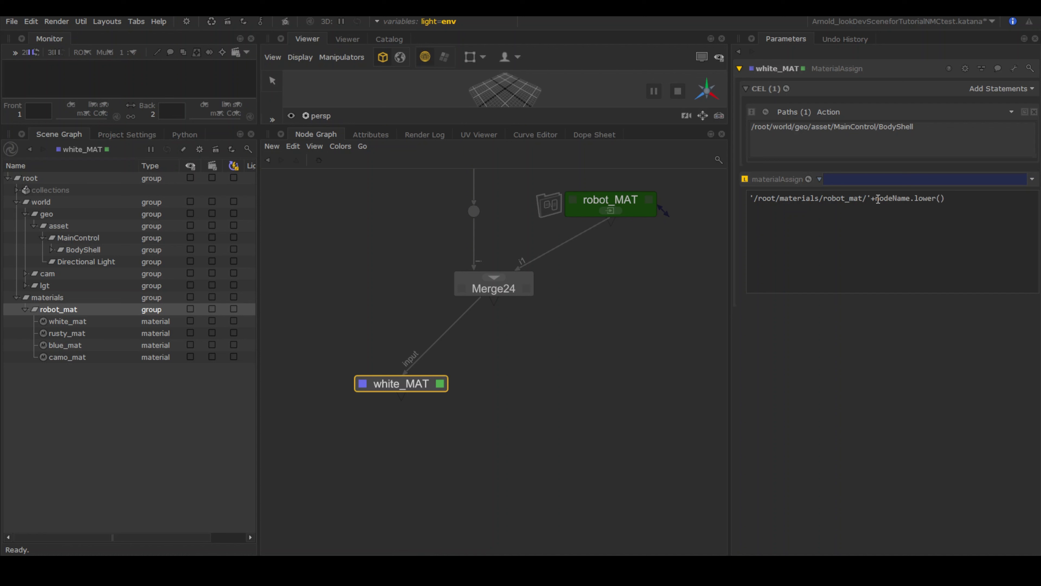
{"action": "key", "text": "ctrl+Return"}
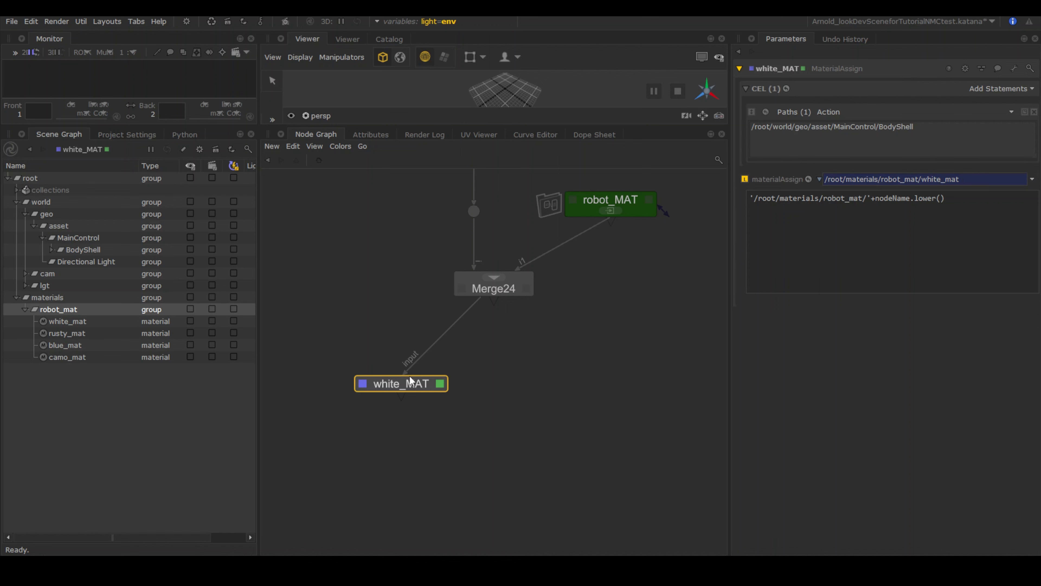
Duplicate white_MAT, connect the copy below Merge24 and rename it rusty_MAT, spacing the two nodes apart
{"action": "left_click_drag", "start_coordinate": [410, 389], "coordinate": [377, 383]}
{"action": "key", "text": "ctrl+c"}
{"action": "key", "text": "ctrl+v"}
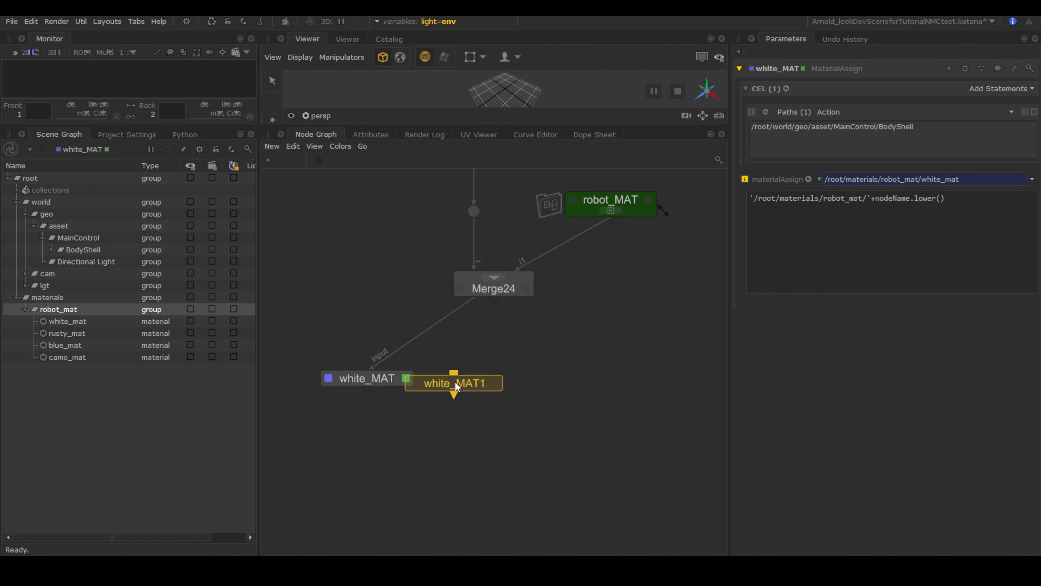
{"action": "left_click", "coordinate": [483, 382]}
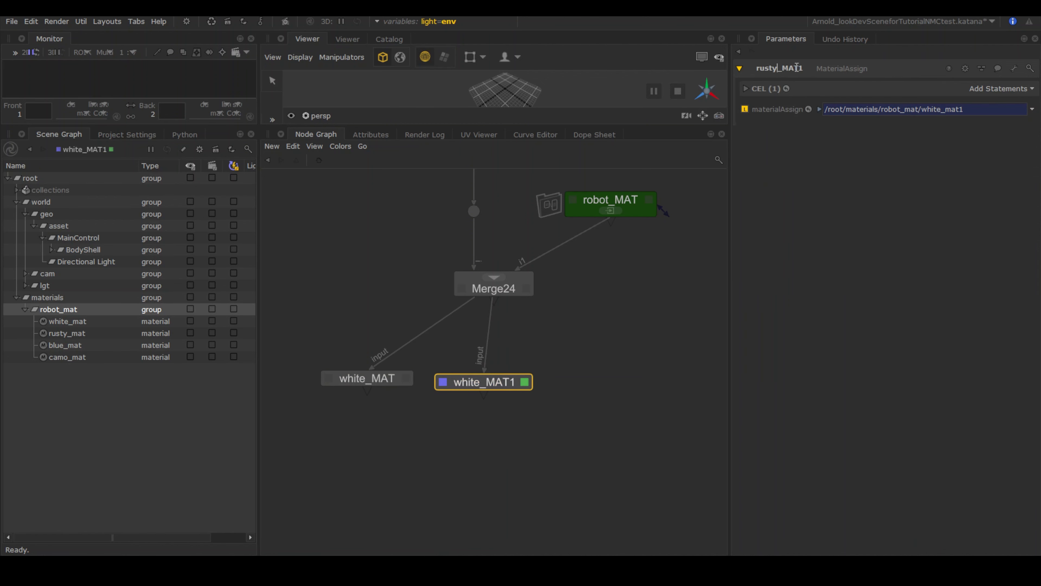
{"action": "key", "text": "Return"}
{"action": "left_click_drag", "start_coordinate": [367, 378], "coordinate": [318, 382]}
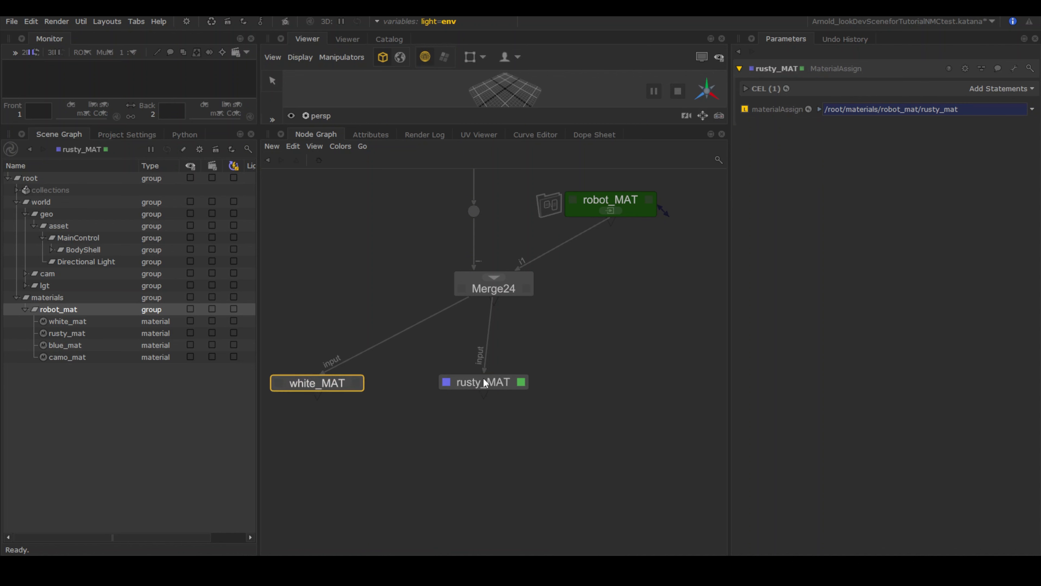
Duplicate rusty_MAT twice and connect both copies to Merge24 in a row beside it
{"action": "left_click_drag", "start_coordinate": [504, 382], "coordinate": [457, 380]}
{"action": "key", "text": "ctrl+c"}
{"action": "key", "text": "ctrl+v"}
{"action": "left_click", "coordinate": [549, 363]}
{"action": "key", "text": "ctrl+v"}
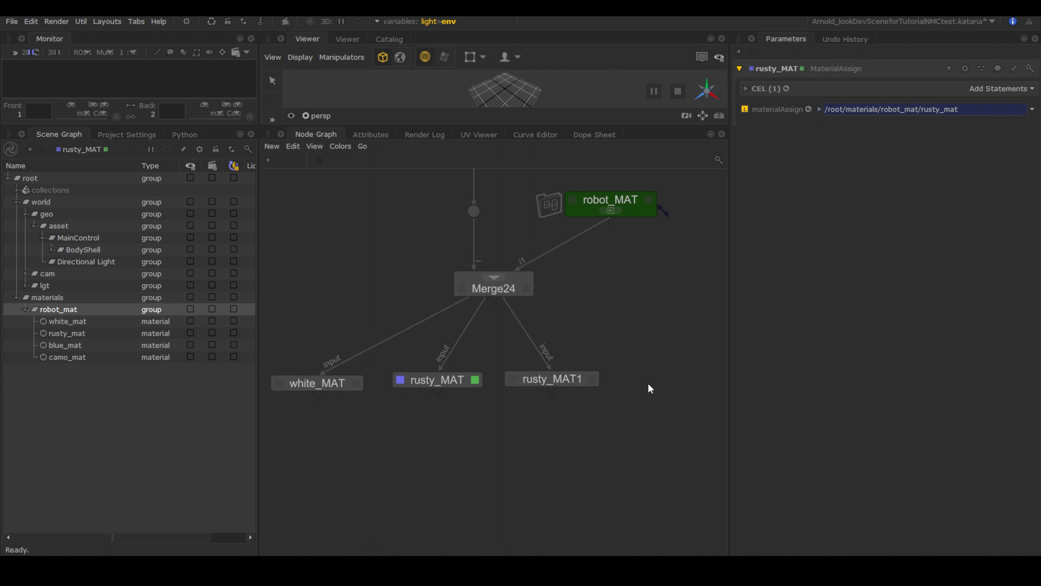
{"action": "left_click", "coordinate": [667, 364]}
{"action": "left_click", "coordinate": [521, 301]}
Open the parameters of the first rusty_MAT copy and rename it blue_MAT
{"action": "left_click", "coordinate": [552, 379]}
{"action": "key", "text": "v"}
{"action": "key", "text": "e"}
{"action": "left_click", "coordinate": [793, 65]}
{"action": "type", "text": "blue_MAT1"}
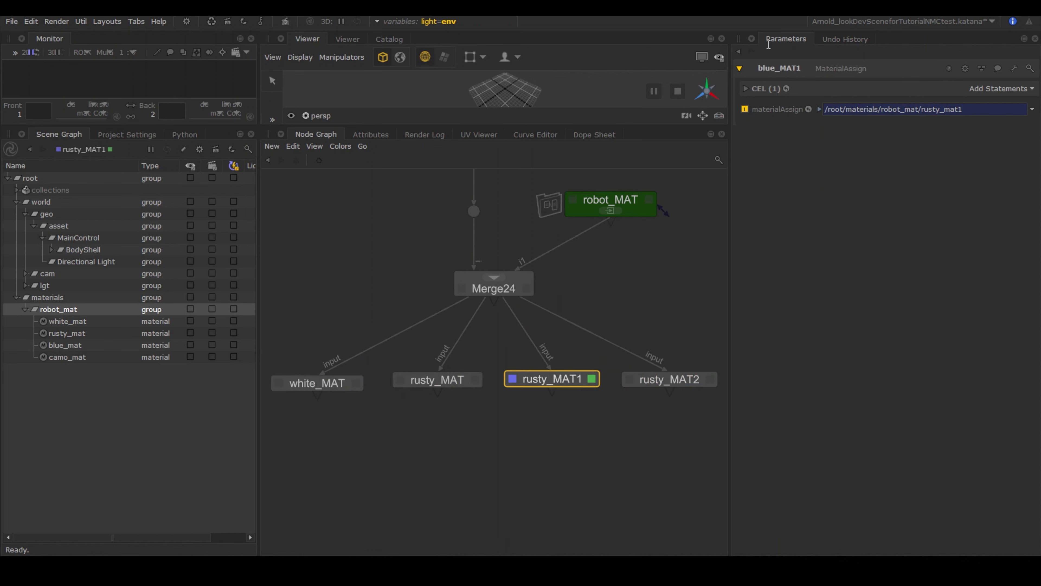
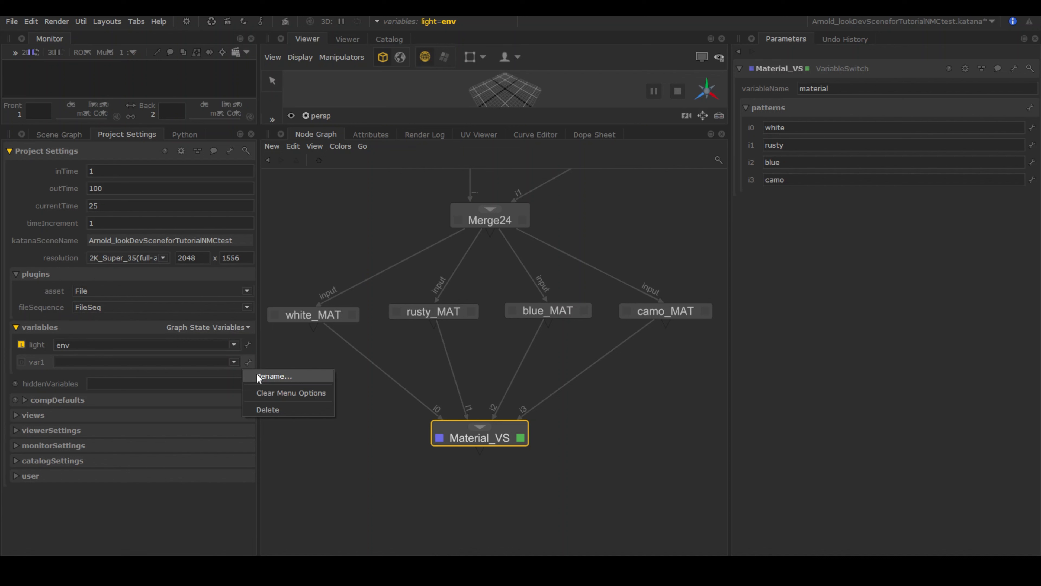
Rename the graph state variable var1 to material and add the Material_VS pattern names, from white through camo, as its options
{"action": "left_click", "coordinate": [274, 376]}
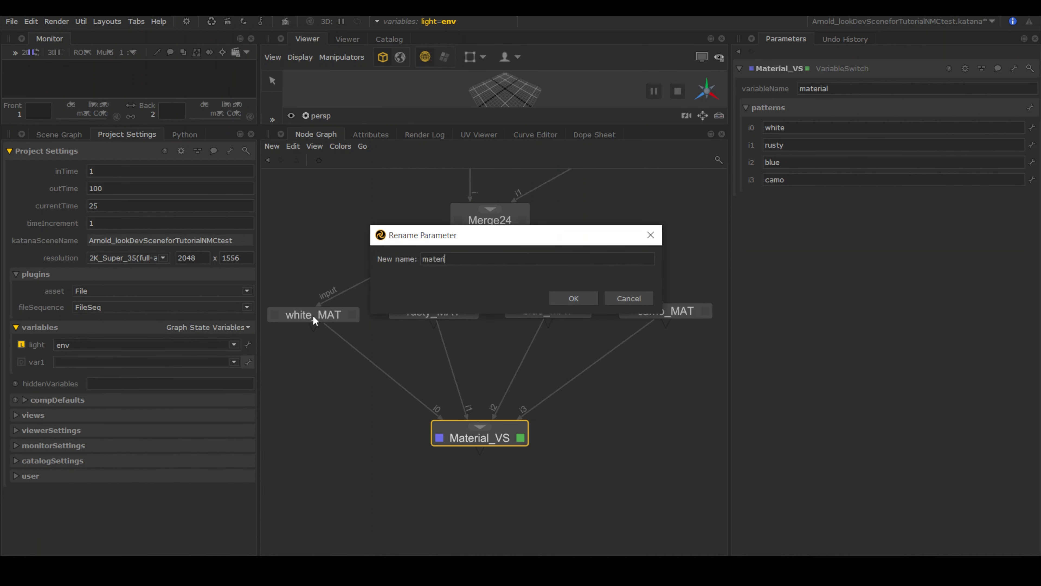
{"action": "key", "text": "Return"}
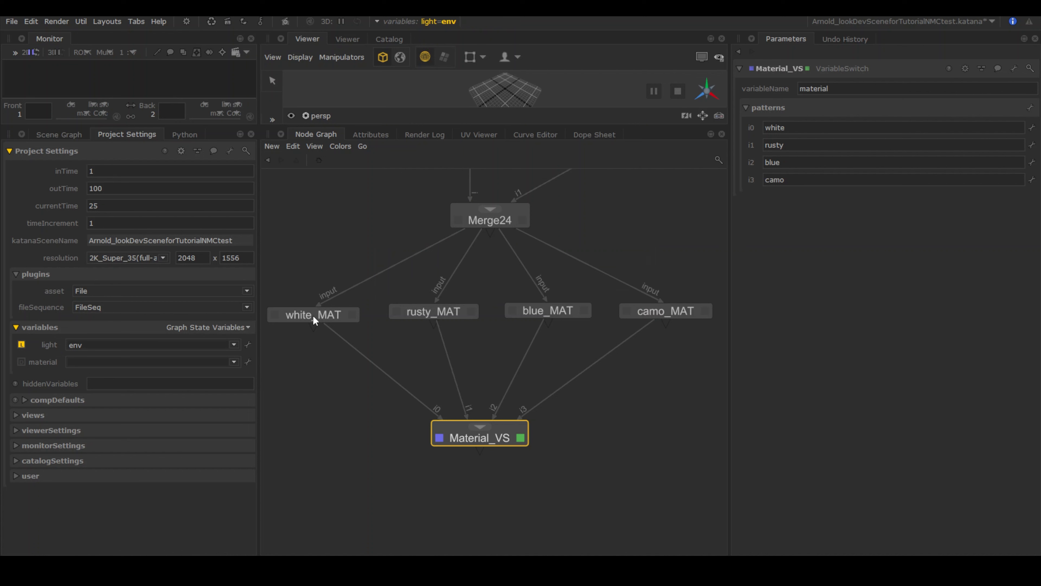
{"action": "left_click", "coordinate": [95, 363]}
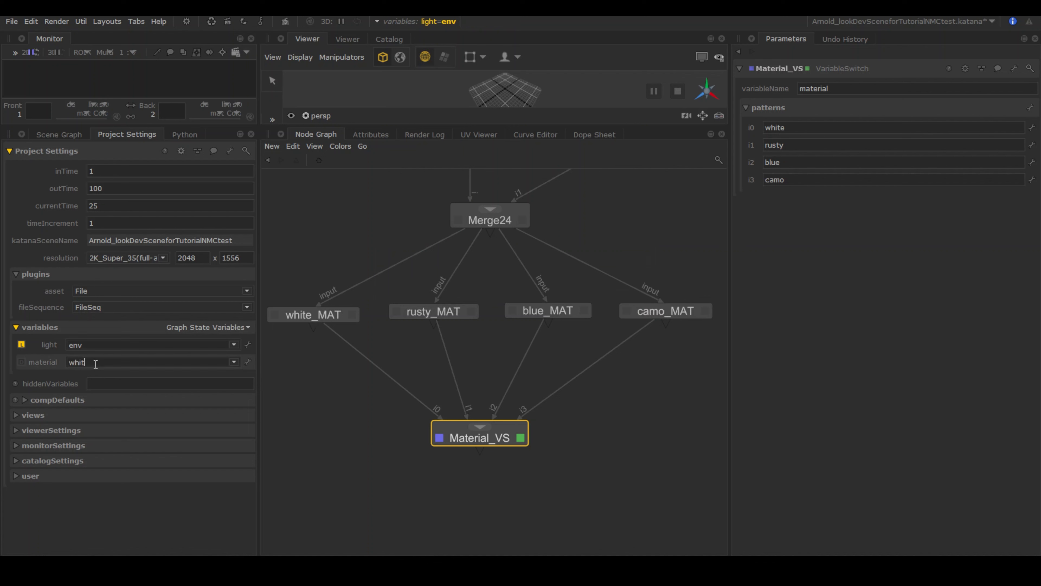
{"action": "key", "text": "Return"}
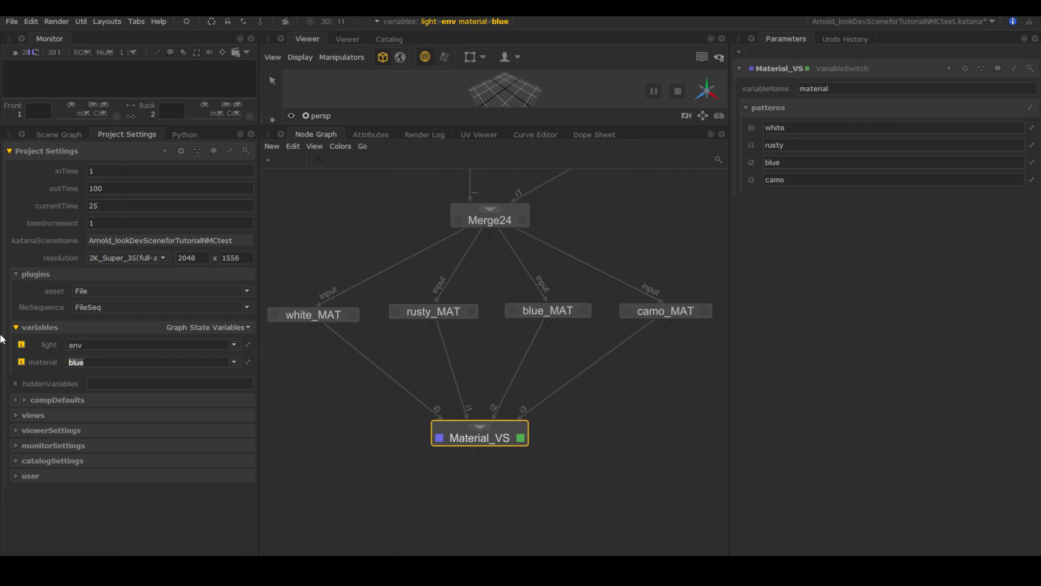
{"action": "key", "text": "Return"}
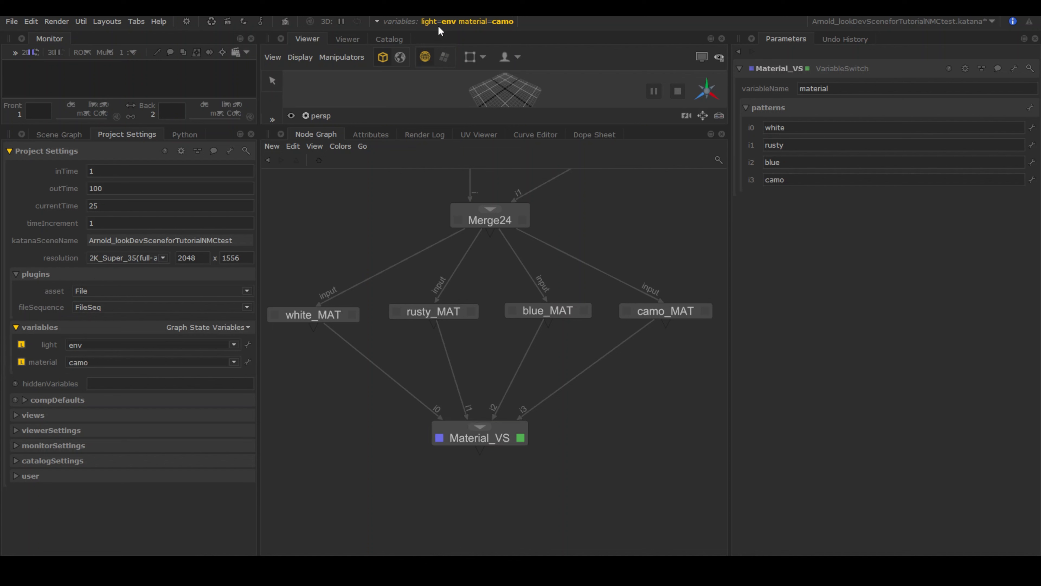
Switch the material variable to white and activate implicit resolvers to inspect BodyShell's resolved material attributes
{"action": "mouse_move", "coordinate": [455, 31]}
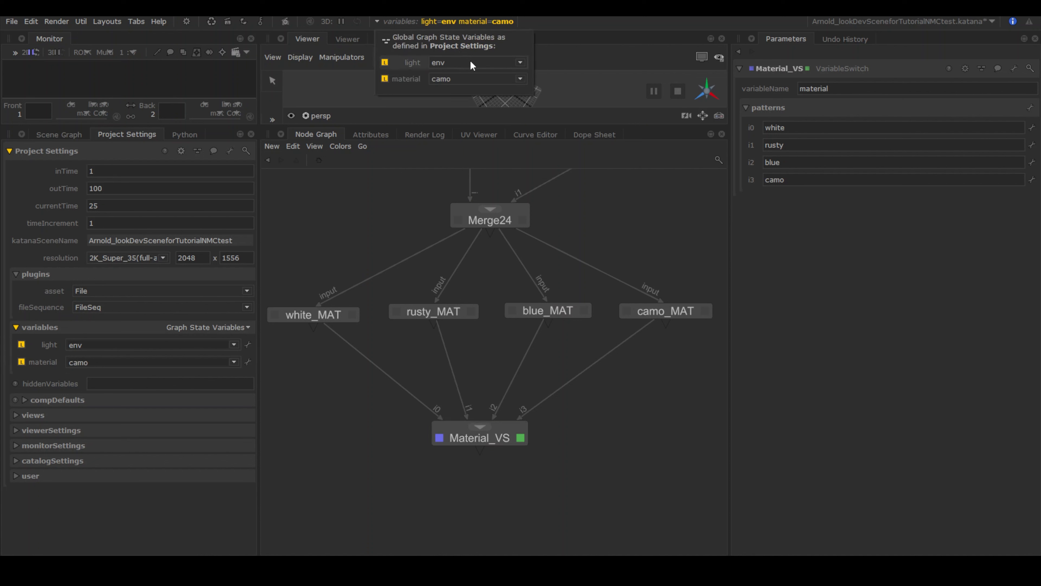
{"action": "left_click", "coordinate": [476, 79]}
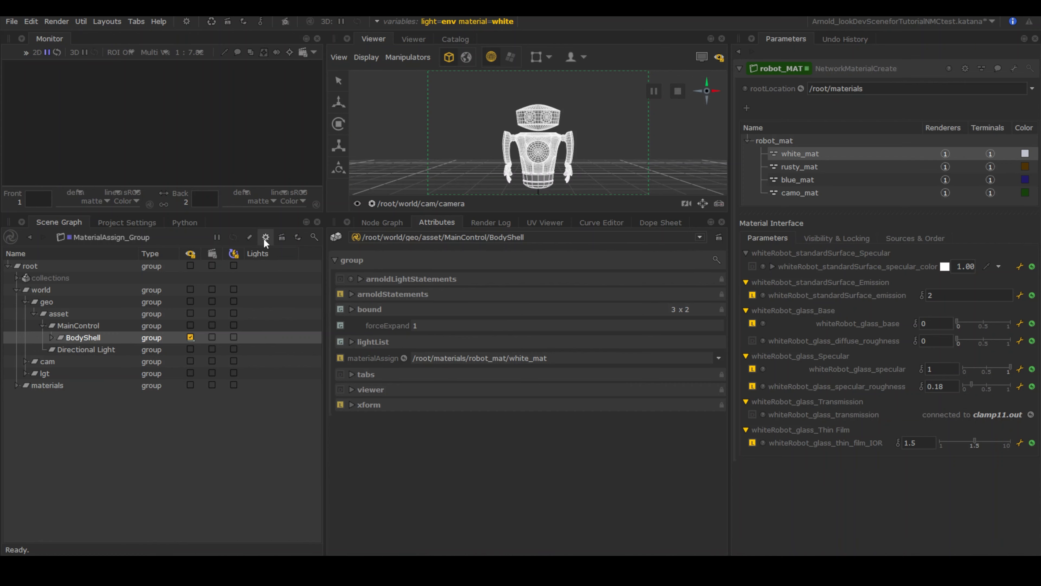
{"action": "left_click", "coordinate": [282, 237]}
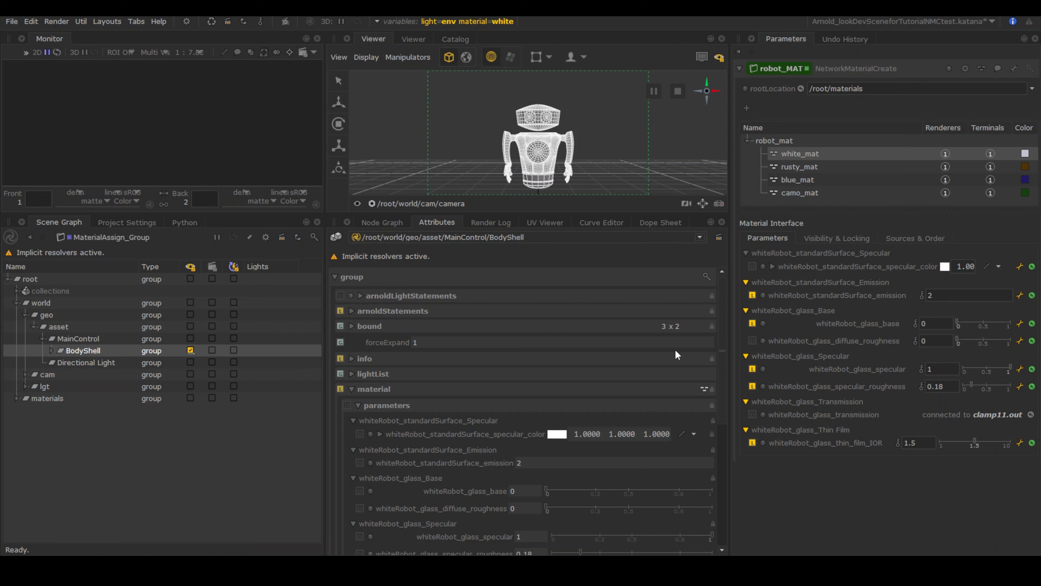
{"action": "left_click_drag", "start_coordinate": [721, 348], "coordinate": [729, 415]}
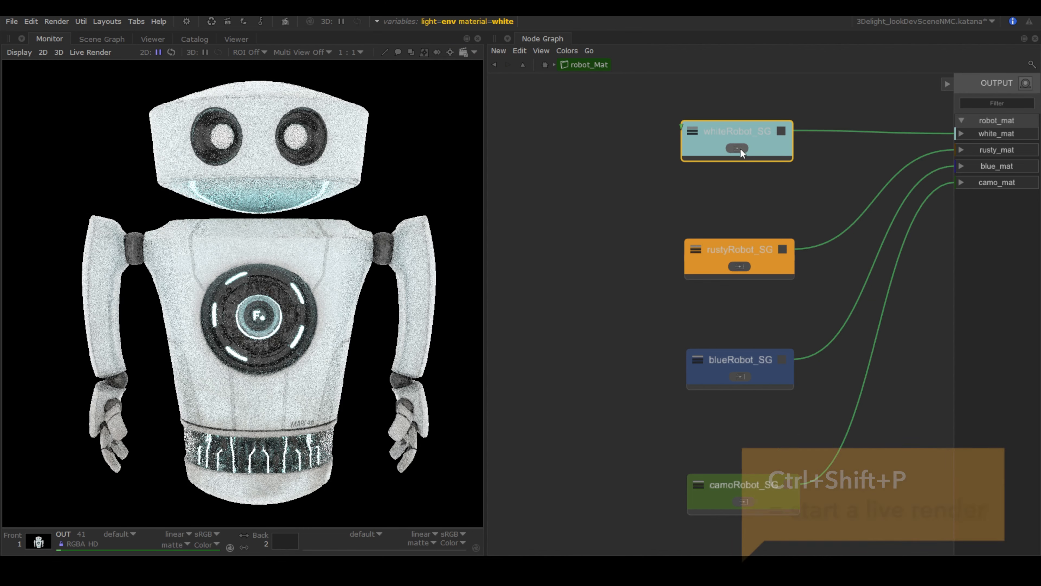
Enter the whiteRobot_SG group and solo diffuseFile in slot 1 and roughnessFile in slot 2
{"action": "left_click", "coordinate": [740, 148]}
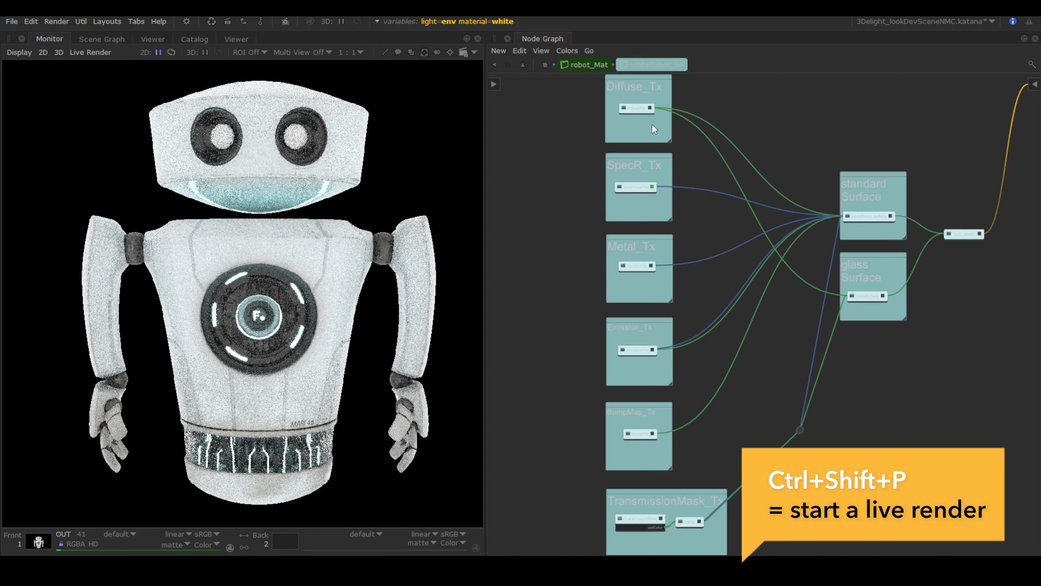
{"action": "scroll", "coordinate": [652, 125], "scroll_direction": "up", "scroll_amount": 5}
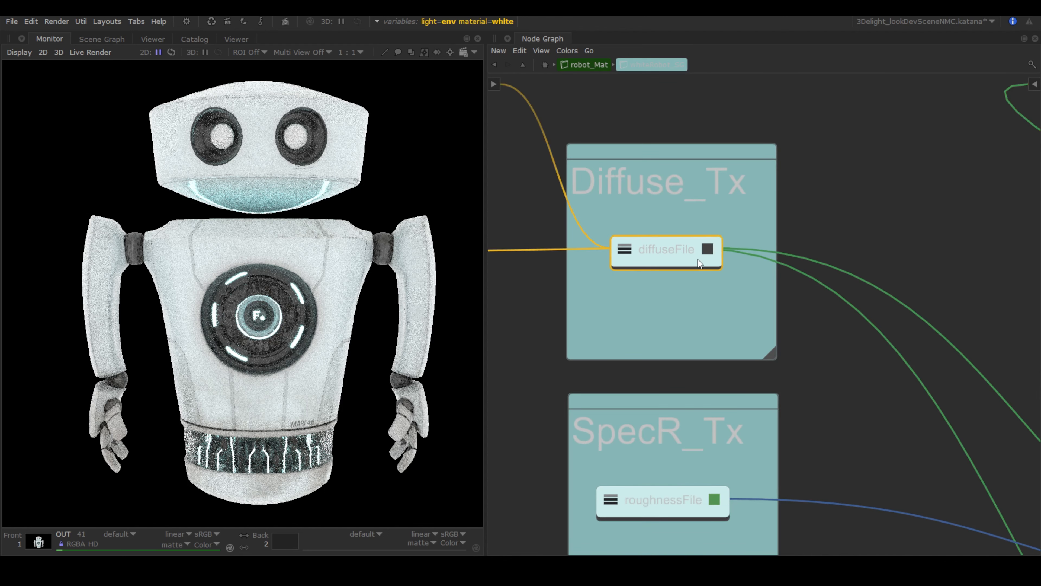
{"action": "key", "text": "v"}
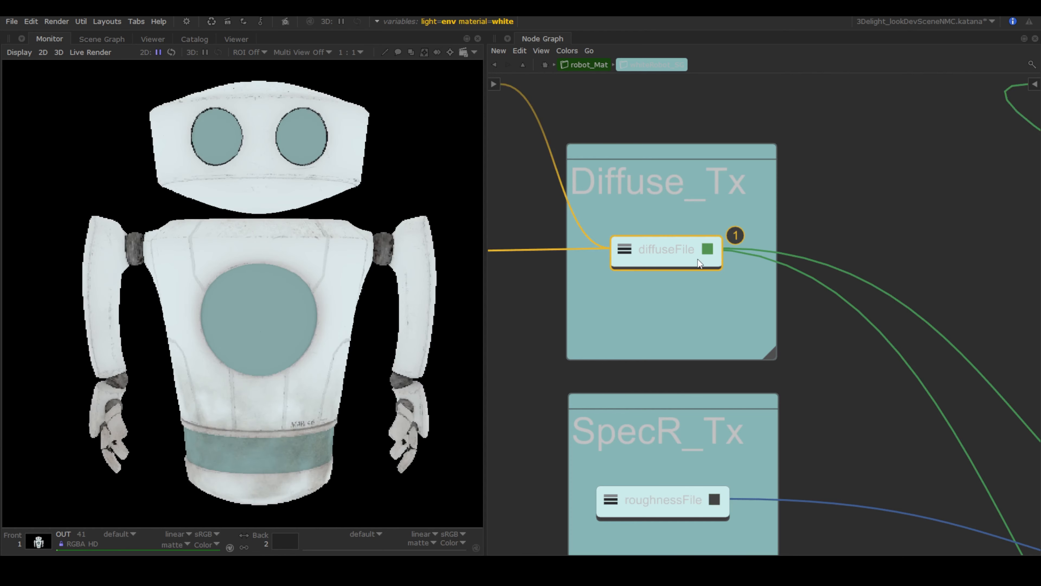
{"action": "middle_click_drag", "start_coordinate": [679, 477], "coordinate": [679, 276]}
{"action": "key", "text": "v"}
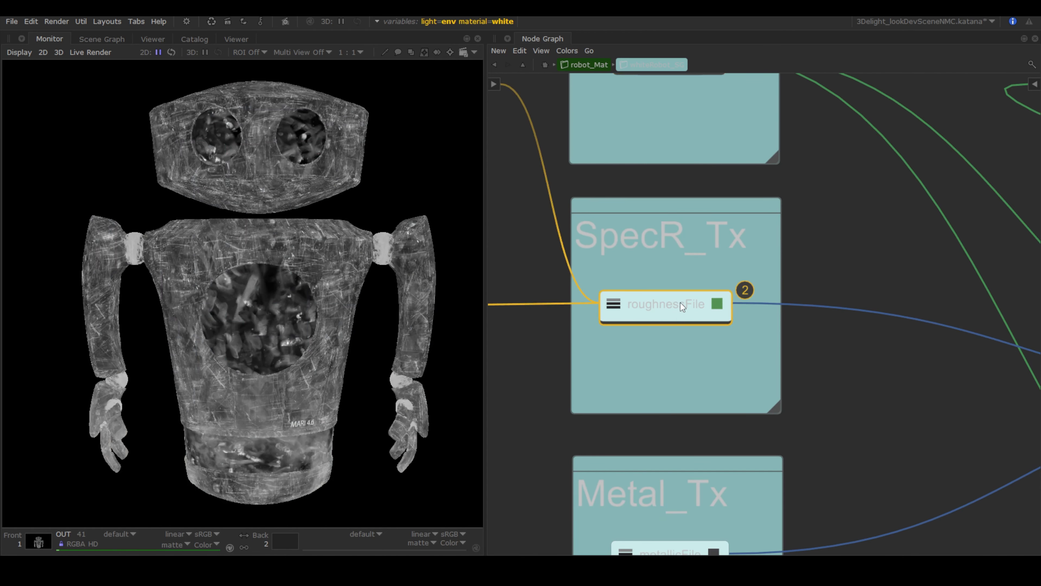
Solo metallicFile in slot 3 and bumpFile in slot 4
{"action": "middle_click_drag", "start_coordinate": [666, 545], "coordinate": [669, 333]}
{"action": "left_click", "coordinate": [669, 348]}
{"action": "key", "text": "ctrl+3"}
{"action": "middle_click_drag", "start_coordinate": [647, 521], "coordinate": [671, 77]}
{"action": "left_click", "coordinate": [645, 389]}
{"action": "middle_click_drag", "start_coordinate": [652, 462], "coordinate": [648, 141]}
{"action": "key", "text": "ctrl+4"}
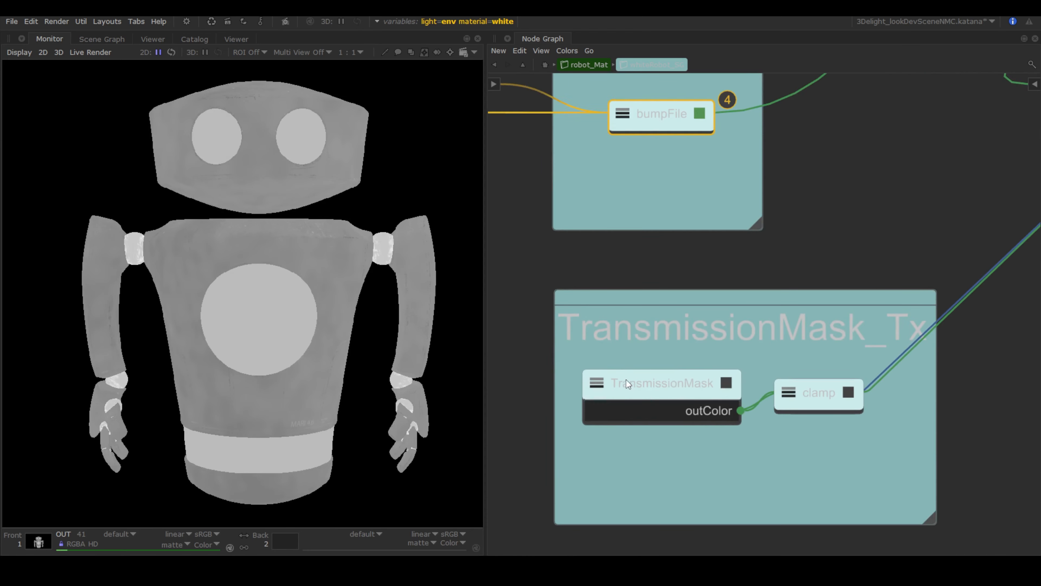
Solo the TransmissionMask node and replace it in slot 5 with its clamp node
{"action": "left_click", "coordinate": [626, 383]}
{"action": "key", "text": "ctrl+5"}
{"action": "left_click", "coordinate": [809, 394]}
{"action": "key", "text": "ctrl+5"}
Solo whiteRobot_surface in slot 6 and glassSurface in slot 7
{"action": "scroll", "coordinate": [872, 286], "scroll_direction": "down", "scroll_amount": 3}
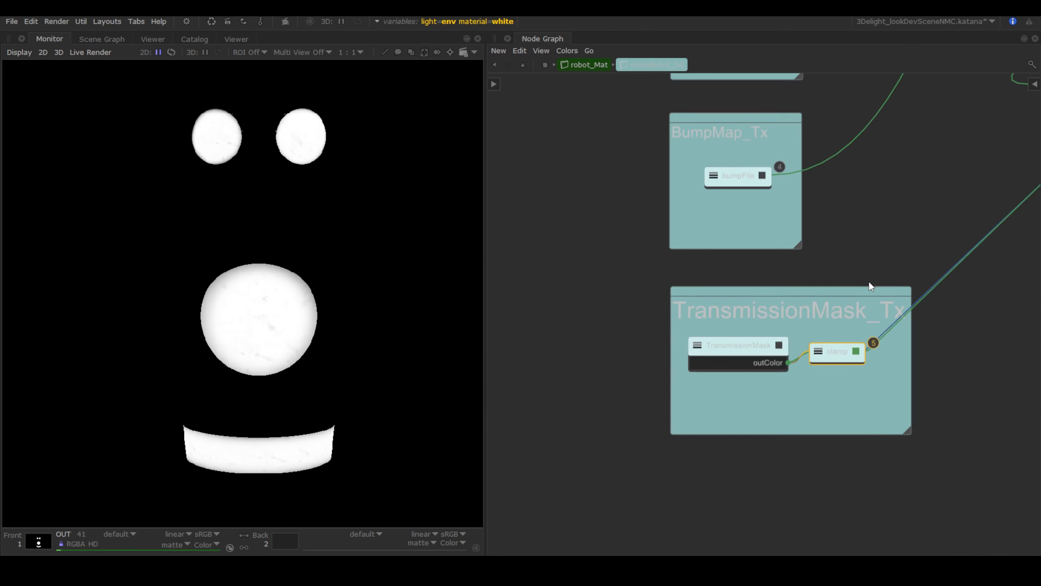
{"action": "middle_click_drag", "start_coordinate": [871, 286], "coordinate": [490, 507]}
{"action": "middle_click_drag", "start_coordinate": [812, 106], "coordinate": [672, 416]}
{"action": "scroll", "coordinate": [713, 279], "scroll_direction": "up", "scroll_amount": 3}
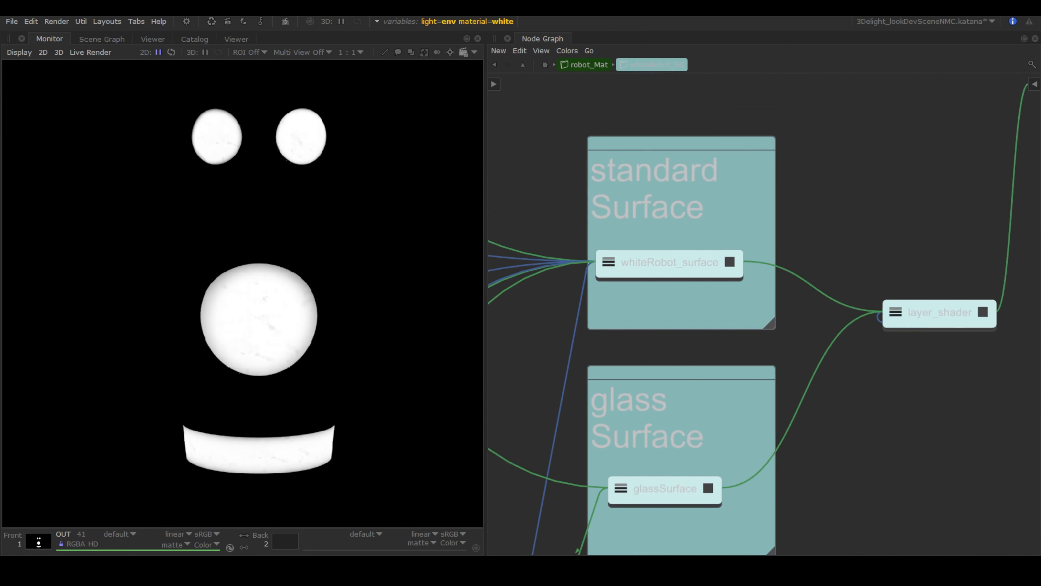
{"action": "middle_click_drag", "start_coordinate": [701, 271], "coordinate": [746, 264]}
{"action": "left_click", "coordinate": [746, 264]}
{"action": "key", "text": "ctrl+6"}
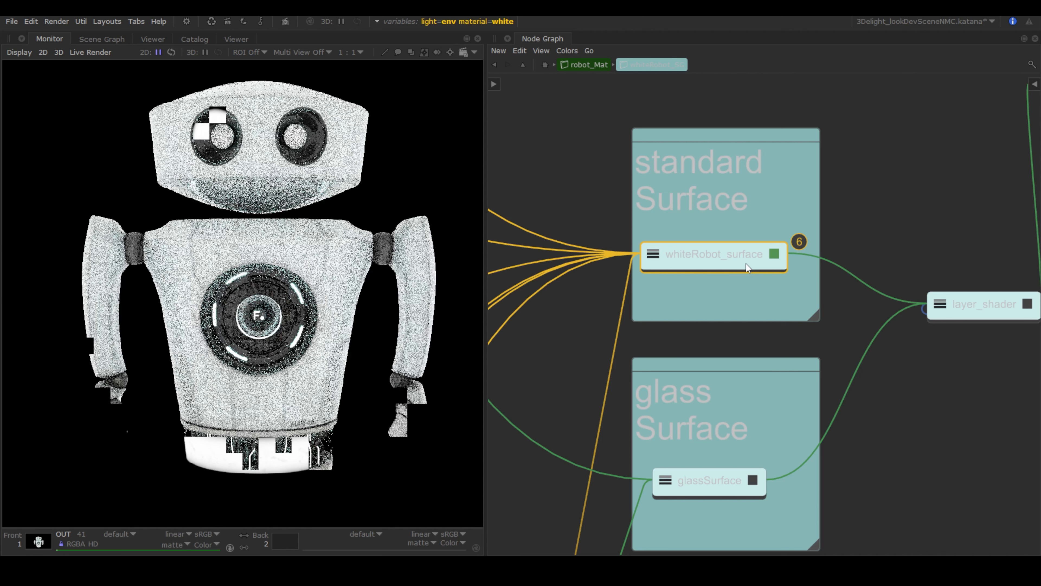
{"action": "middle_click_drag", "start_coordinate": [785, 450], "coordinate": [786, 329]}
{"action": "left_click", "coordinate": [729, 371]}
{"action": "key", "text": "ctrl+7"}
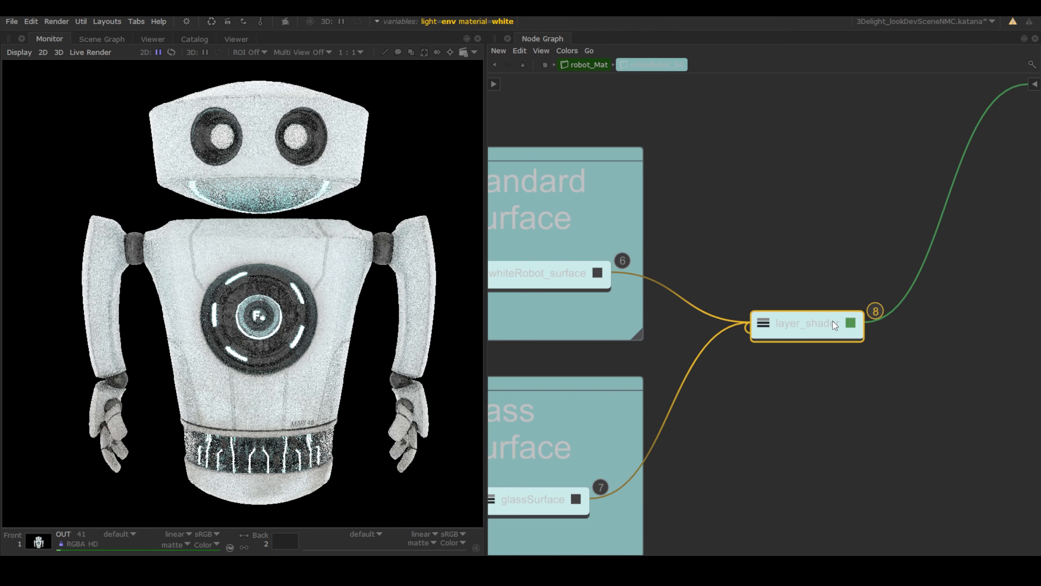
Return to the robot_Mat level and compare the soloed renders of diffuseFile, roughnessFile and metallicFile
{"action": "left_click", "coordinate": [590, 64]}
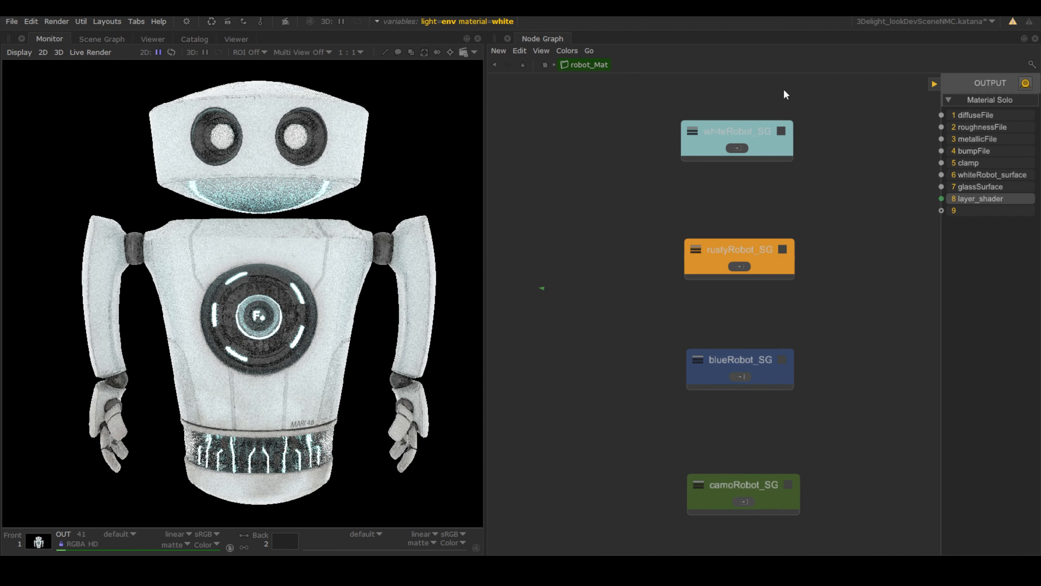
{"action": "key", "text": "1"}
{"action": "key", "text": "2"}
{"action": "key", "text": "3"}
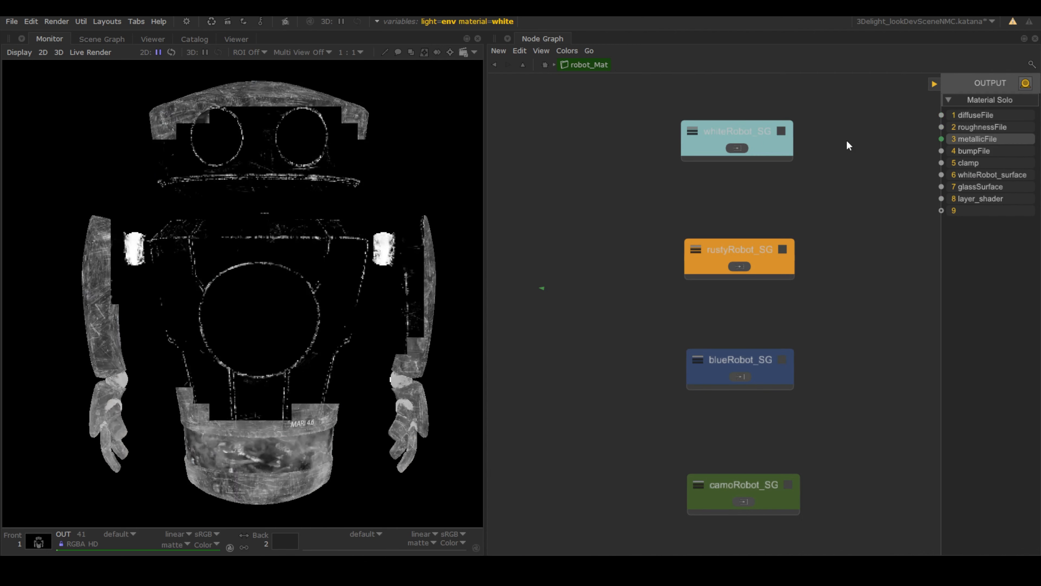
Compare the soloed renders of bumpFile, clamp, whiteRobot_surface, glassSurface and layer_shader, ending Material Solo when done
{"action": "key", "text": "4"}
{"action": "key", "text": "5"}
{"action": "key", "text": "6"}
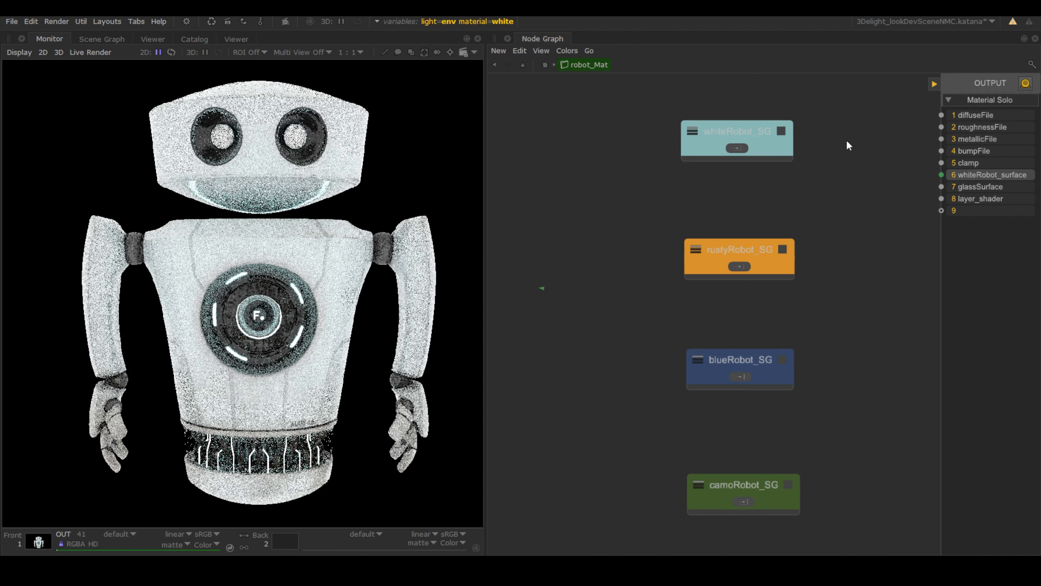
{"action": "key", "text": "7"}
{"action": "key", "text": "8"}
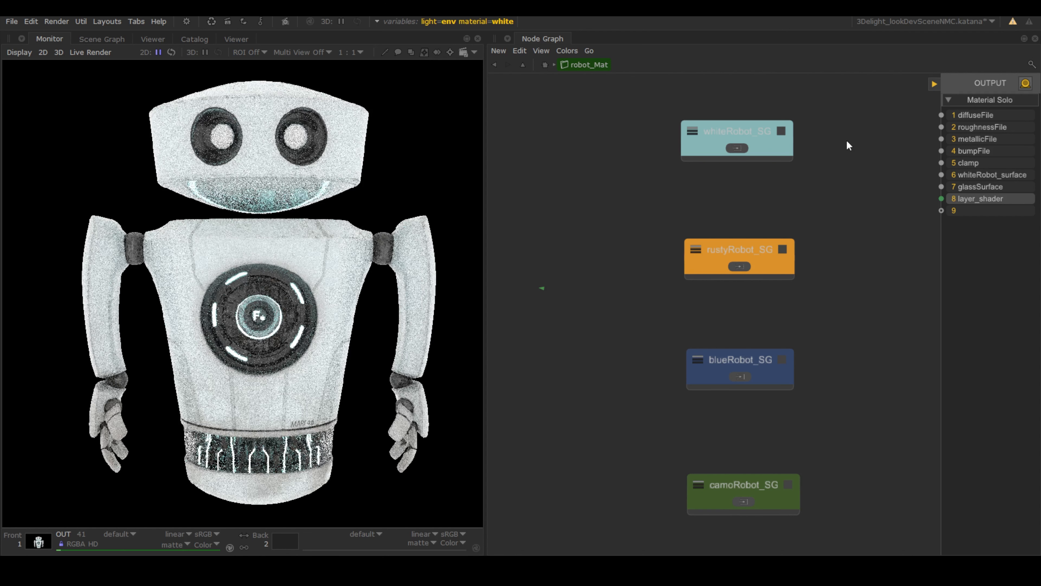
{"action": "left_click", "coordinate": [1026, 84]}
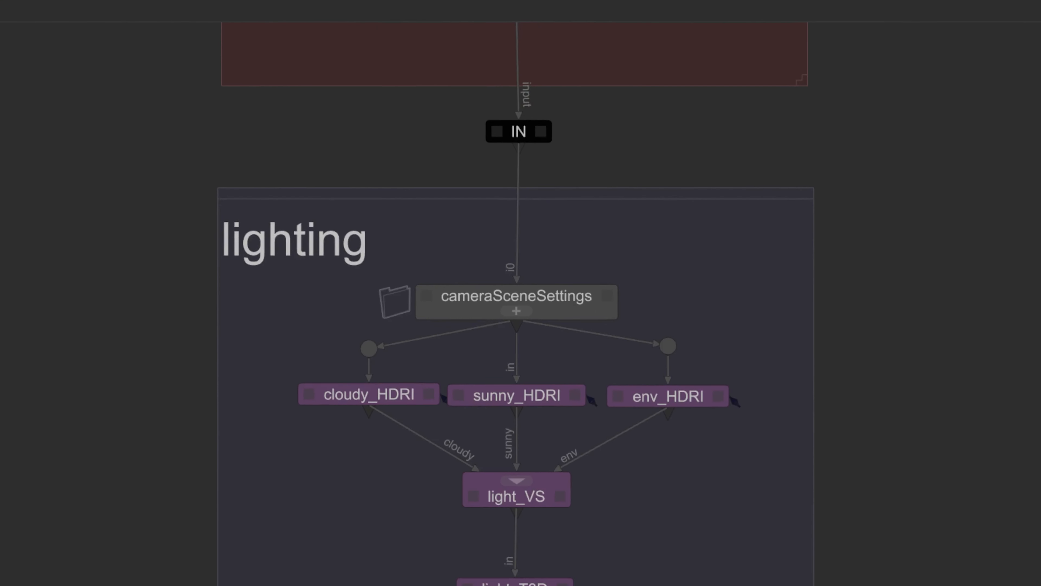
Set the light graph state variable to sunny and the material variable to rusty
{"action": "middle_click_drag", "start_coordinate": [635, 178], "coordinate": [627, 77]}
{"action": "middle_click_drag", "start_coordinate": [615, 569], "coordinate": [616, 0]}
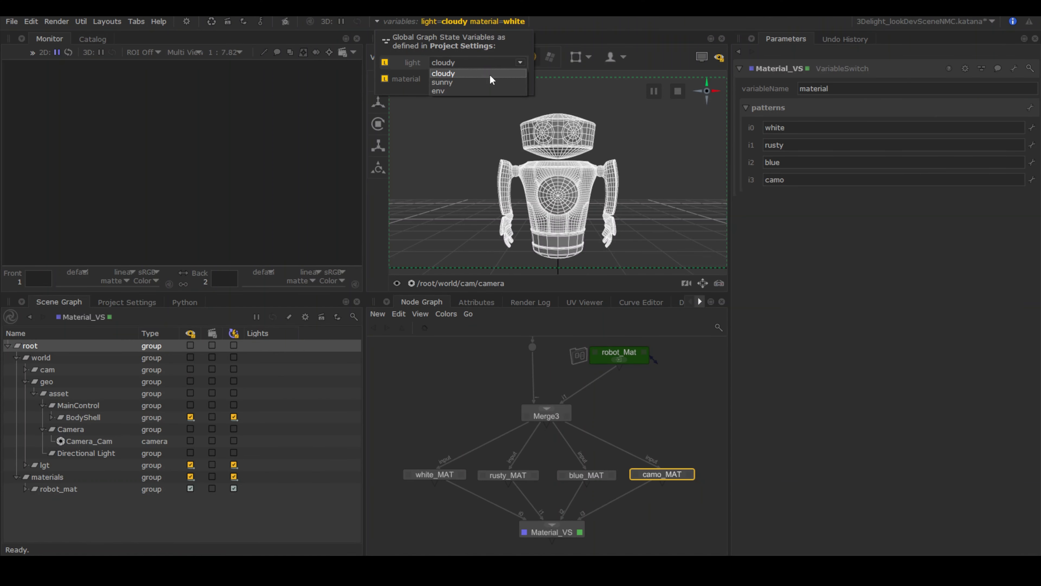
{"action": "left_click", "coordinate": [490, 82]}
{"action": "left_click", "coordinate": [492, 79]}
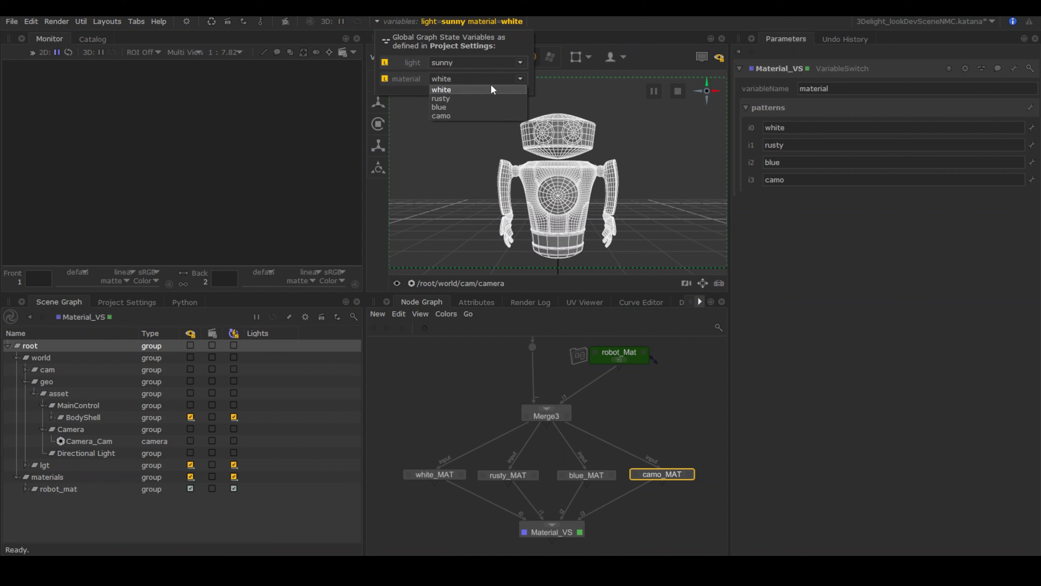
{"action": "left_click", "coordinate": [485, 96]}
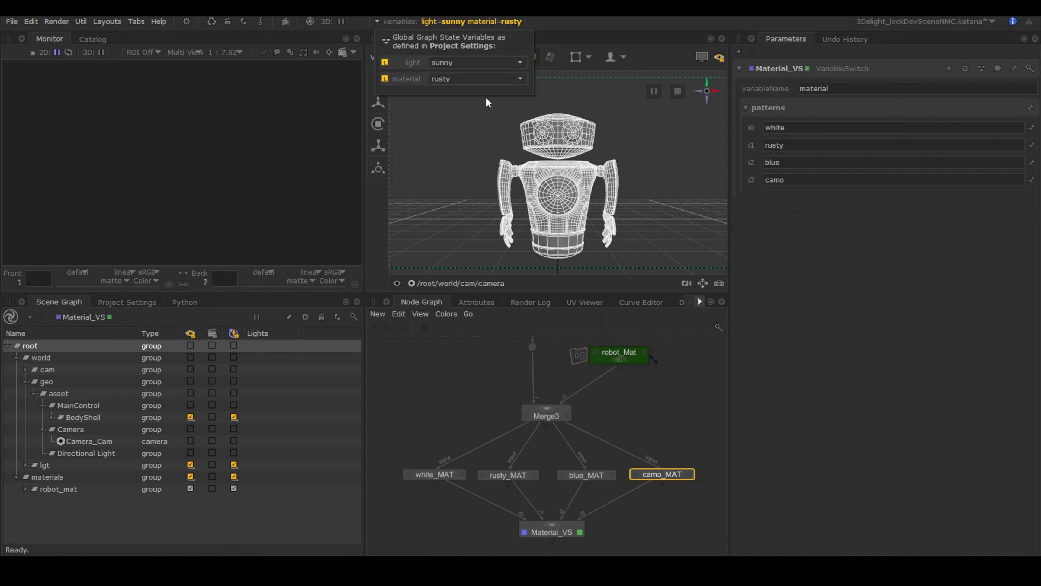
Start a preview render from the Material_VS node
{"action": "left_click", "coordinate": [538, 529]}
{"action": "right_click", "coordinate": [541, 529]}
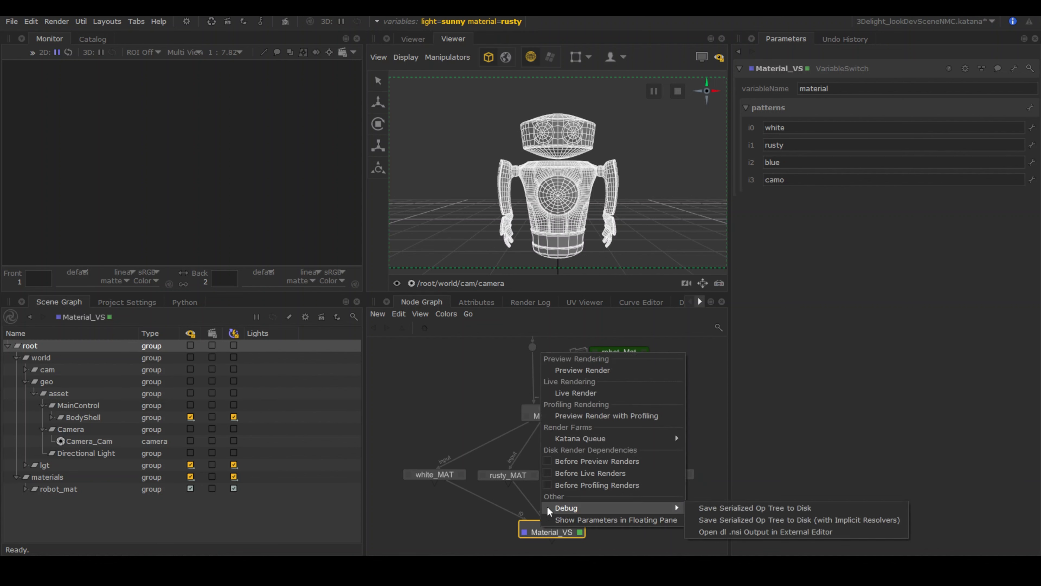
{"action": "left_click", "coordinate": [579, 370]}
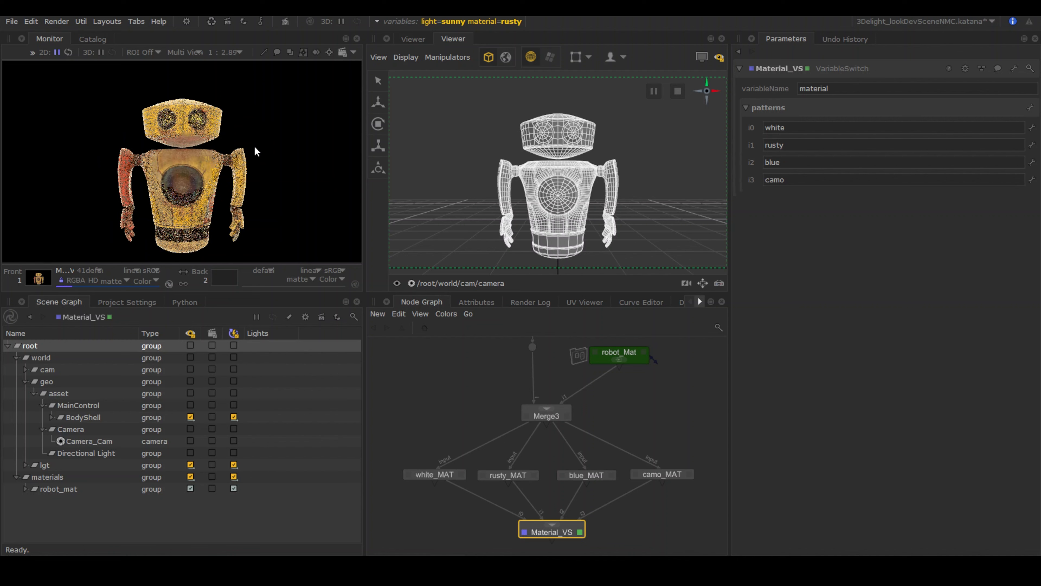
Check the Material_VS render log in a widened pane and return to the node graph
{"action": "left_click", "coordinate": [530, 302]}
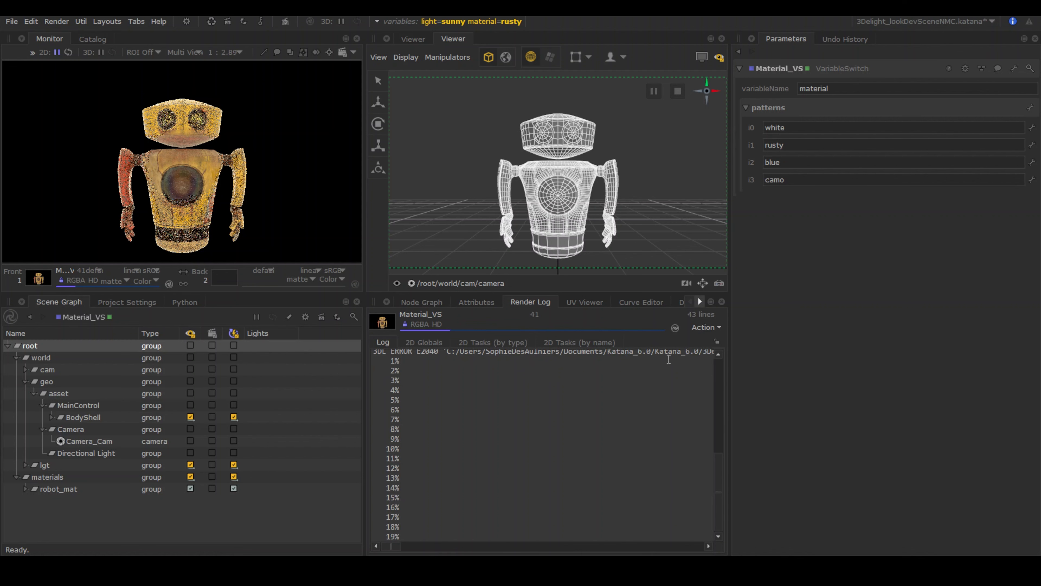
{"action": "left_click_drag", "start_coordinate": [730, 356], "coordinate": [839, 349]}
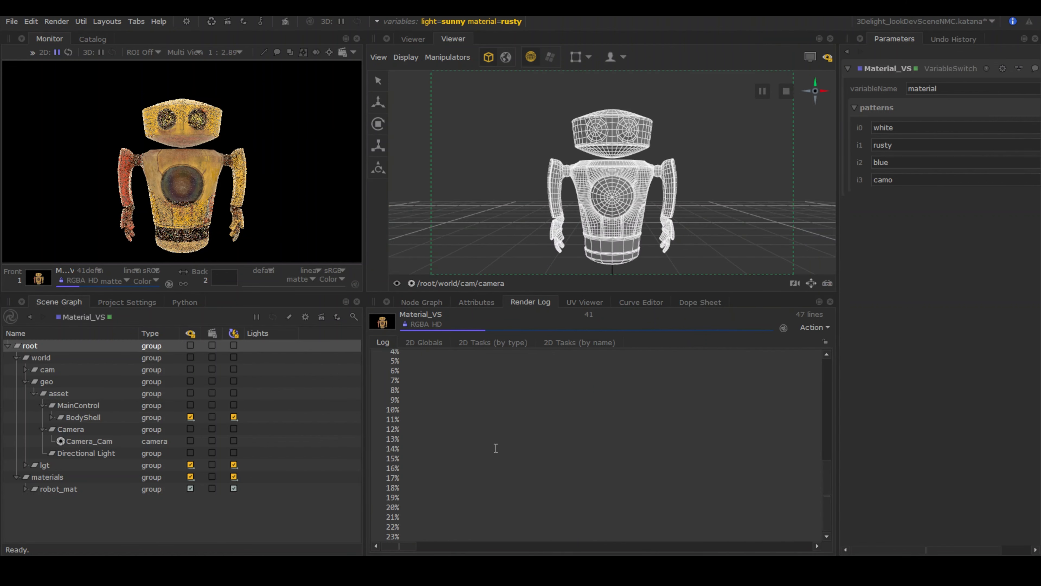
{"action": "left_click", "coordinate": [435, 303]}
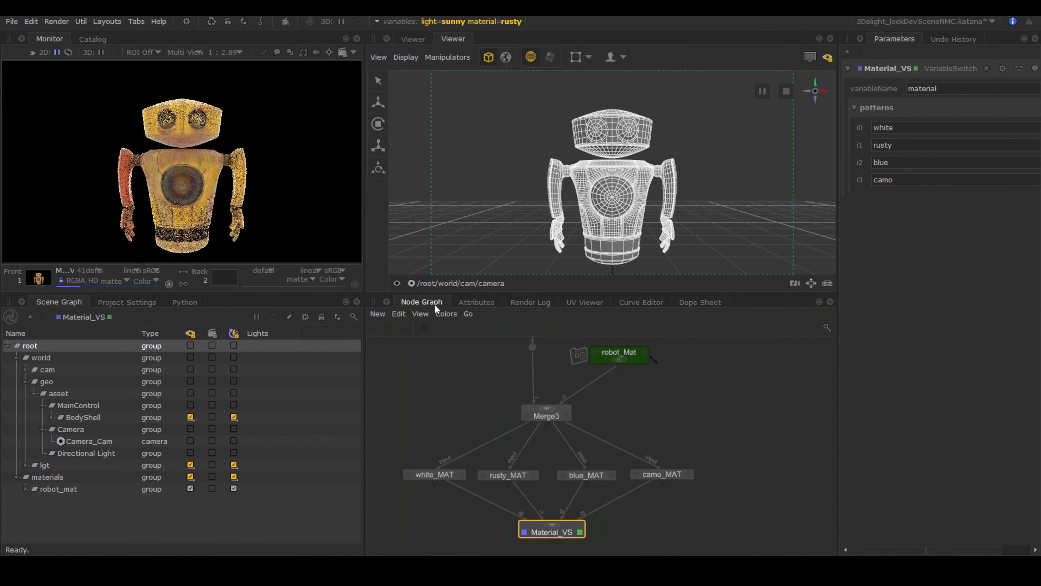
Turn on pixel probing, start a live render from Material_VS and overlay the render in the 3D viewer
{"action": "left_click", "coordinate": [263, 52]}
{"action": "right_click", "coordinate": [561, 531]}
{"action": "left_click", "coordinate": [600, 396]}
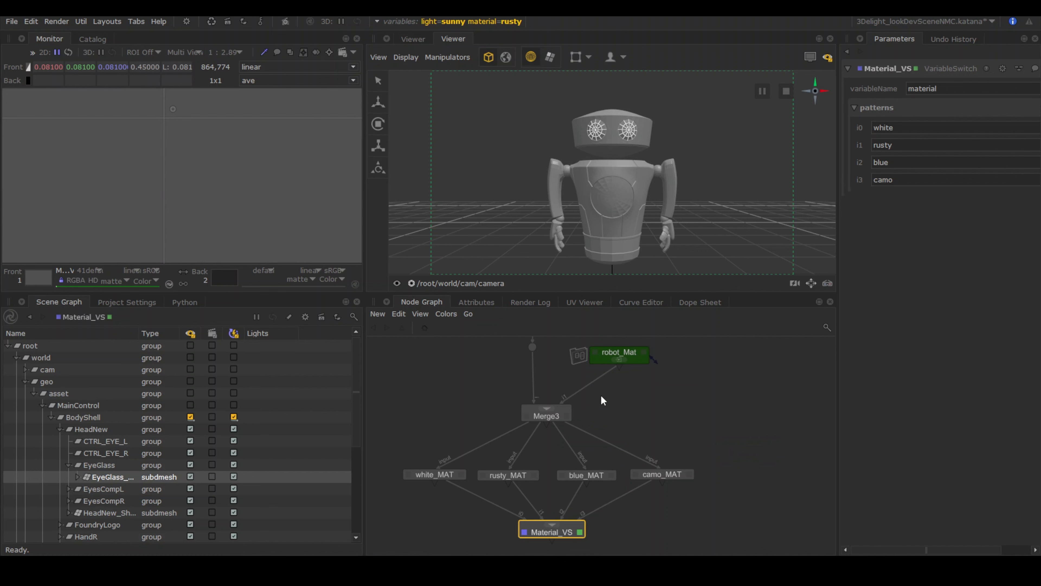
{"action": "left_click", "coordinate": [811, 57]}
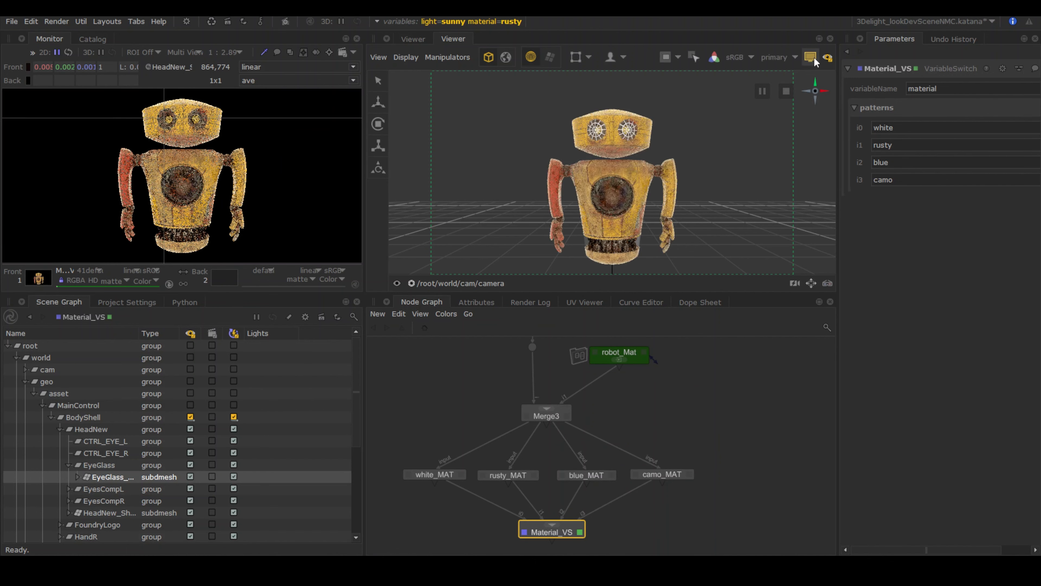
Preview the robot under the cloudy light while switching the material variable to camo, blue and white
{"action": "left_click", "coordinate": [517, 21]}
{"action": "left_click", "coordinate": [505, 62]}
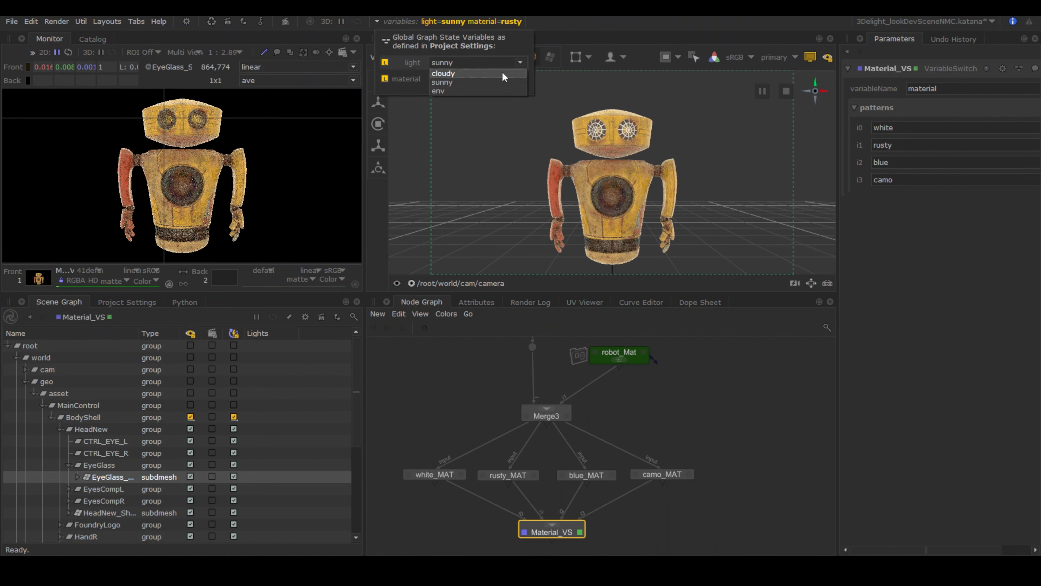
{"action": "left_click", "coordinate": [500, 73]}
{"action": "left_click", "coordinate": [504, 78]}
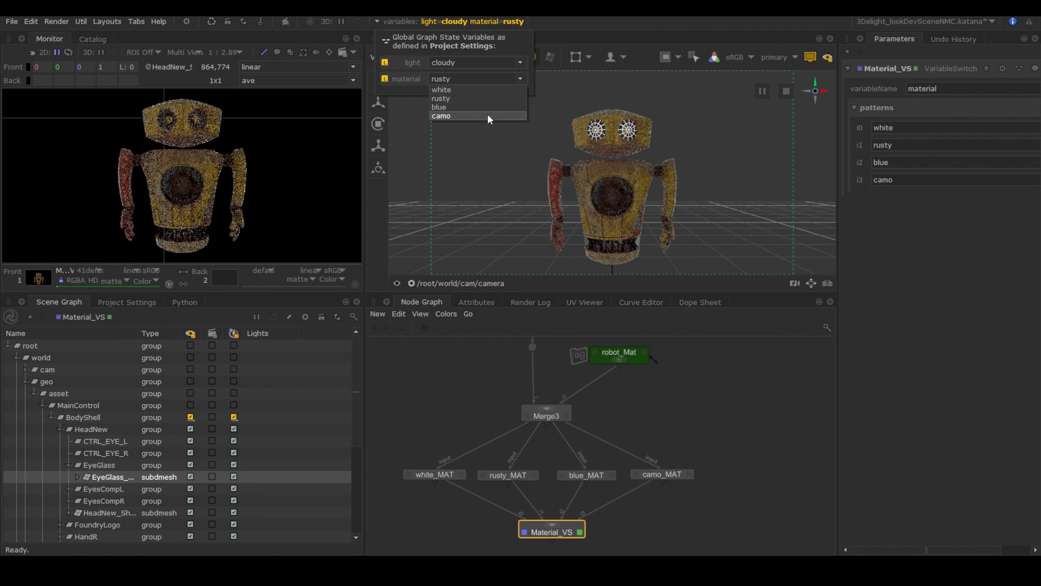
{"action": "left_click", "coordinate": [487, 116]}
{"action": "left_click", "coordinate": [469, 80]}
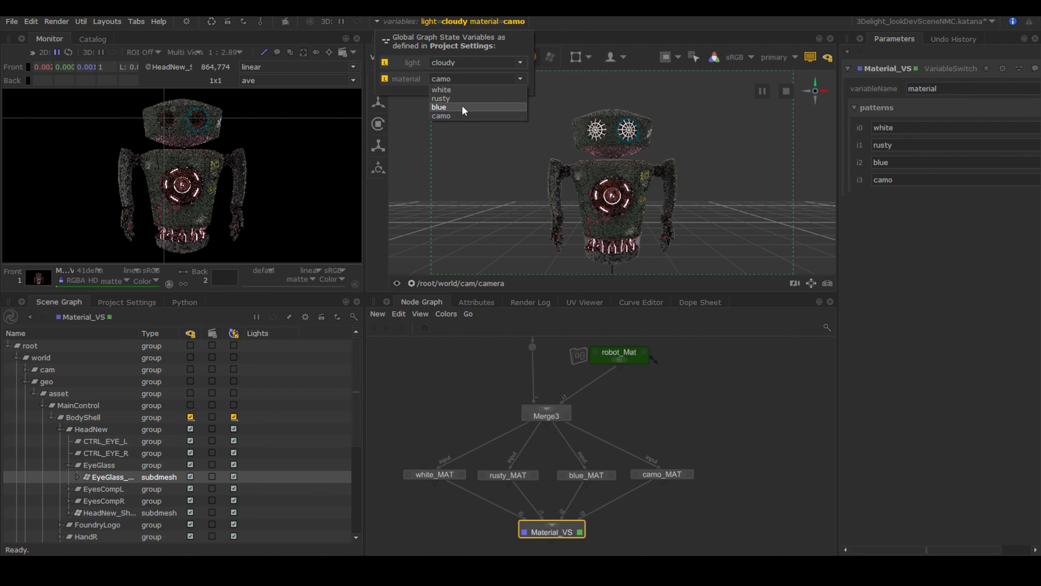
{"action": "left_click", "coordinate": [464, 106]}
{"action": "left_click", "coordinate": [466, 78]}
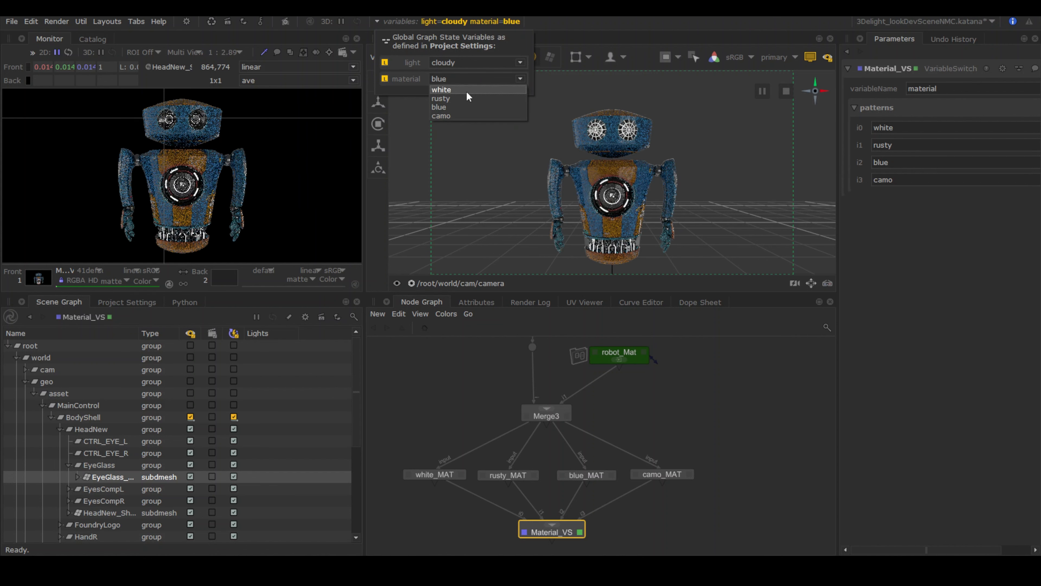
{"action": "left_click", "coordinate": [466, 91]}
{"action": "left_click", "coordinate": [471, 77]}
{"action": "left_click", "coordinate": [471, 87]}
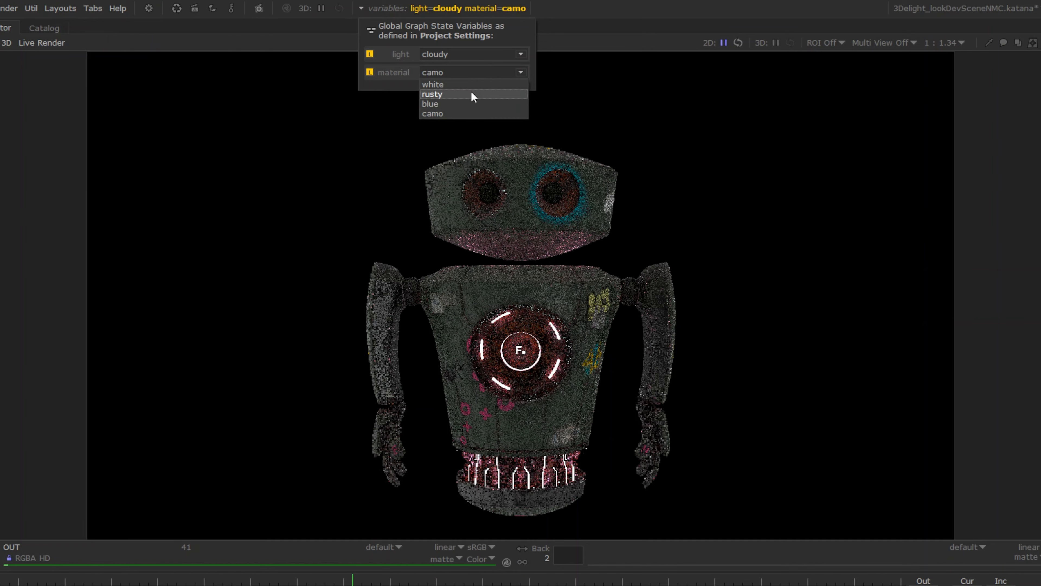
Compare live renders of the rusty material under sunny light and the white material under env light
{"action": "left_click", "coordinate": [474, 94]}
{"action": "left_click", "coordinate": [472, 54]}
{"action": "left_click", "coordinate": [468, 76]}
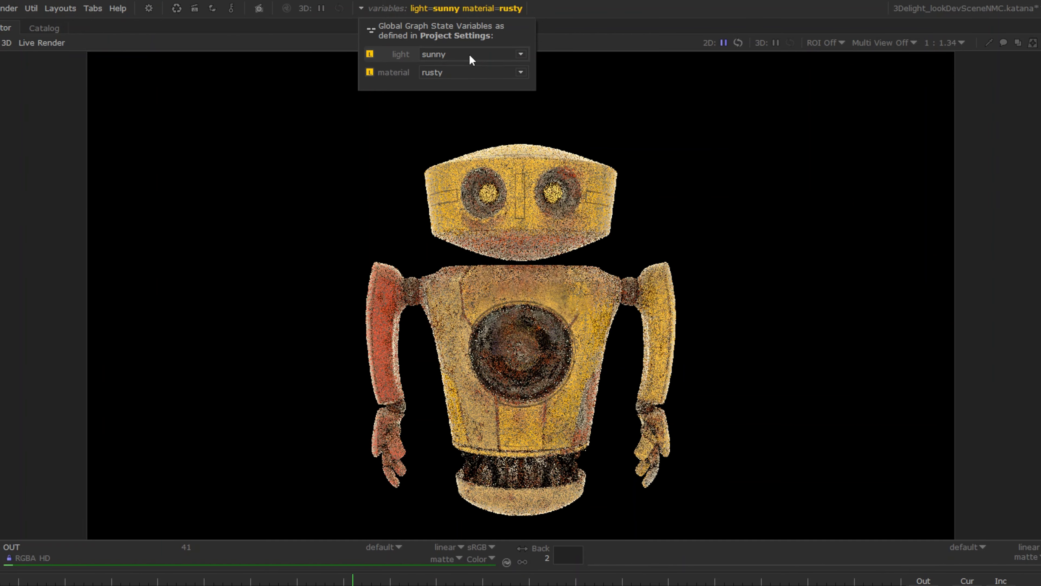
{"action": "left_click", "coordinate": [468, 53]}
{"action": "left_click", "coordinate": [470, 86]}
{"action": "left_click", "coordinate": [469, 75]}
{"action": "left_click", "coordinate": [464, 84]}
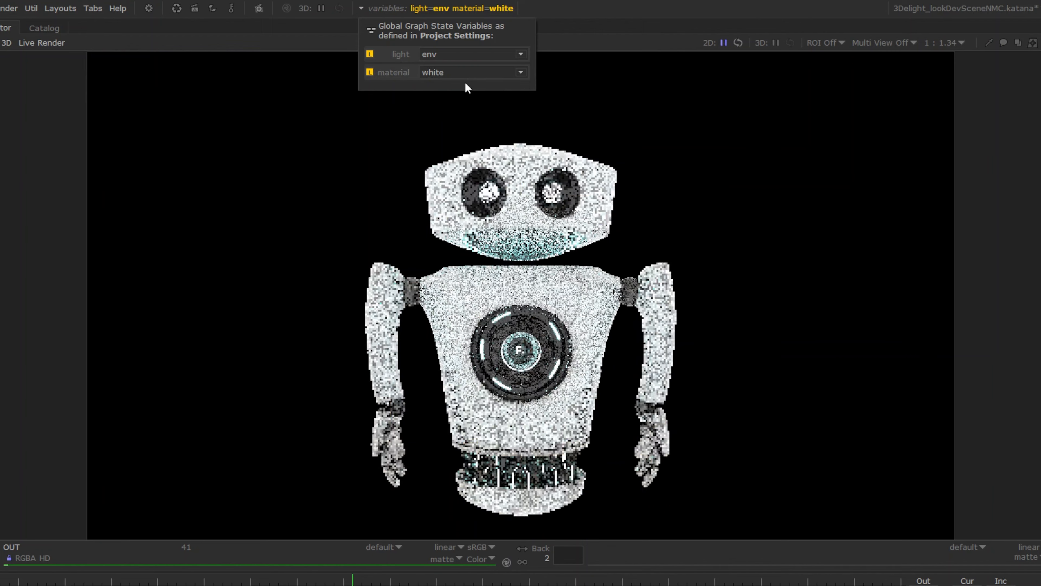
{"action": "left_click", "coordinate": [465, 55]}
{"action": "left_click", "coordinate": [464, 75]}
{"action": "left_click", "coordinate": [468, 54]}
{"action": "left_click", "coordinate": [456, 70]}
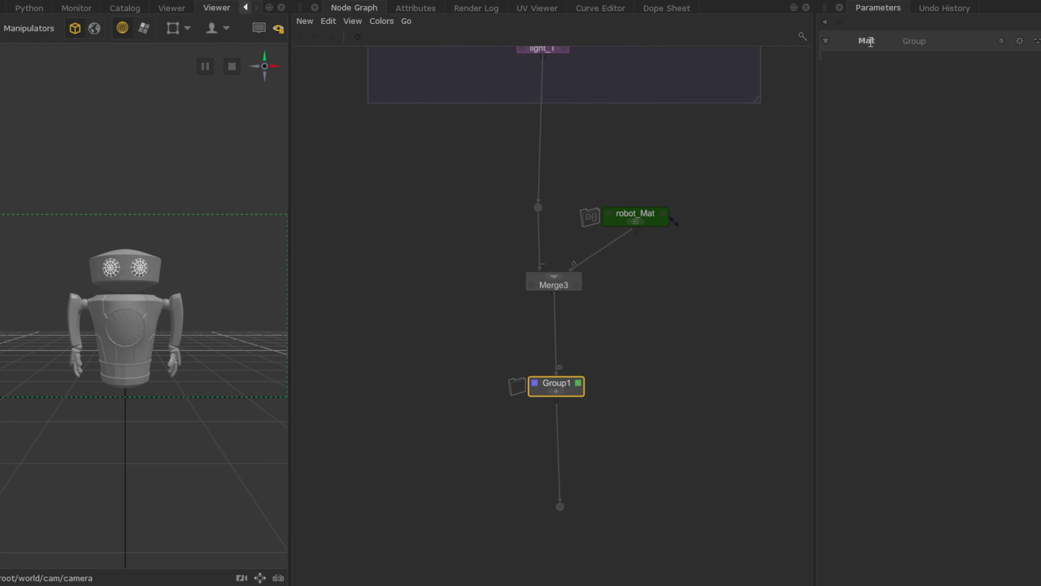
Rename the group as MaterialAssign_Group and enclose it with robot_Mat and Merge3 in a backdrop
{"action": "type", "text": "MaterialAssign_Group"}
{"action": "key", "text": "Return"}
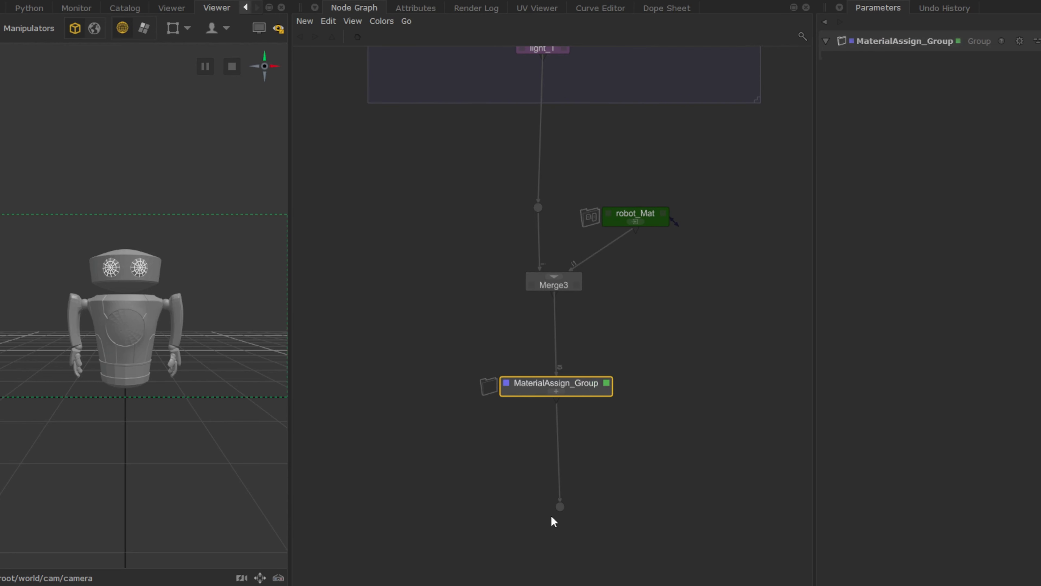
{"action": "key", "text": "Tab"}
{"action": "type", "text": "ba"}
{"action": "left_click", "coordinate": [510, 190]}
{"action": "left_click", "coordinate": [389, 138]}
{"action": "left_click_drag", "start_coordinate": [572, 384], "coordinate": [760, 417]}
{"action": "left_click_drag", "start_coordinate": [581, 385], "coordinate": [595, 346]}
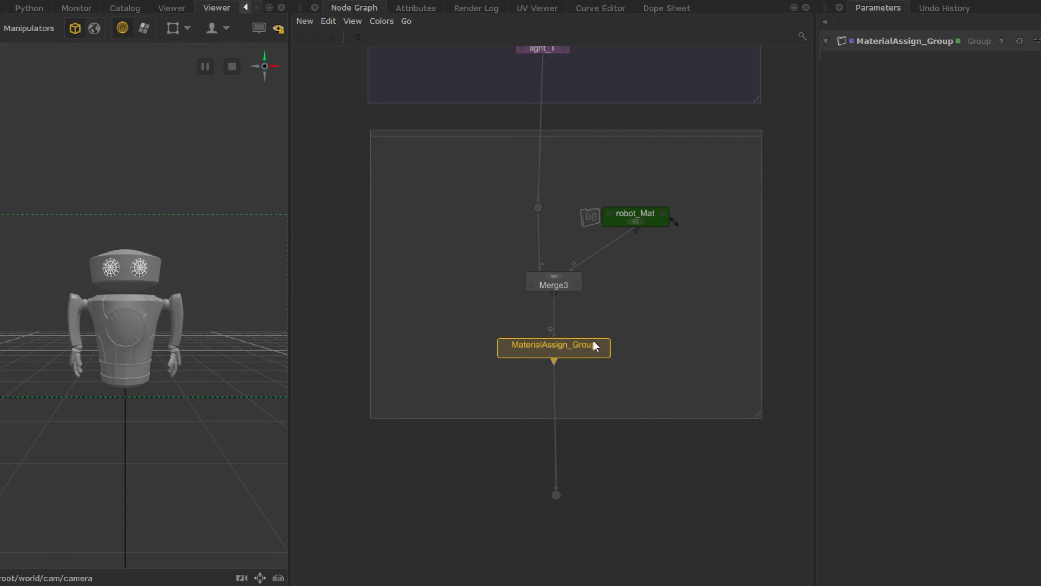
Title the new backdrop materialIN and colour it green
{"action": "double_click", "coordinate": [440, 133]}
{"action": "left_click", "coordinate": [532, 325]}
{"action": "type", "text": "materialIN"}
{"action": "left_click", "coordinate": [548, 387]}
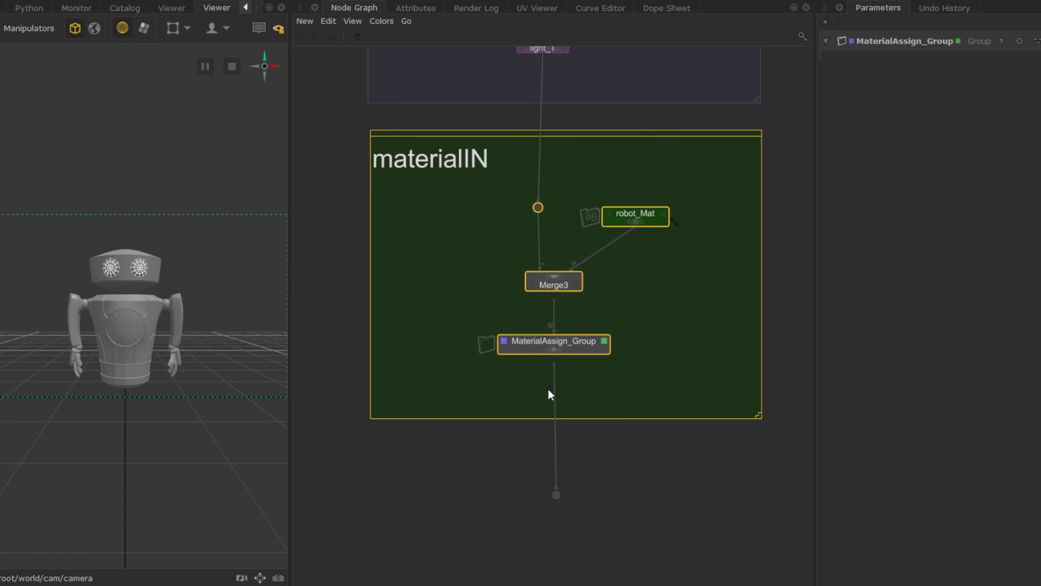
Show the dot below the backdrop as a full node, rename it OUT and assign it a node colour
{"action": "scroll", "coordinate": [547, 388], "scroll_direction": "up", "scroll_amount": 5}
{"action": "left_click", "coordinate": [536, 338]}
{"action": "left_click", "coordinate": [851, 61]}
{"action": "left_click", "coordinate": [853, 41]}
{"action": "type", "text": "OUT"}
{"action": "key", "text": "Return"}
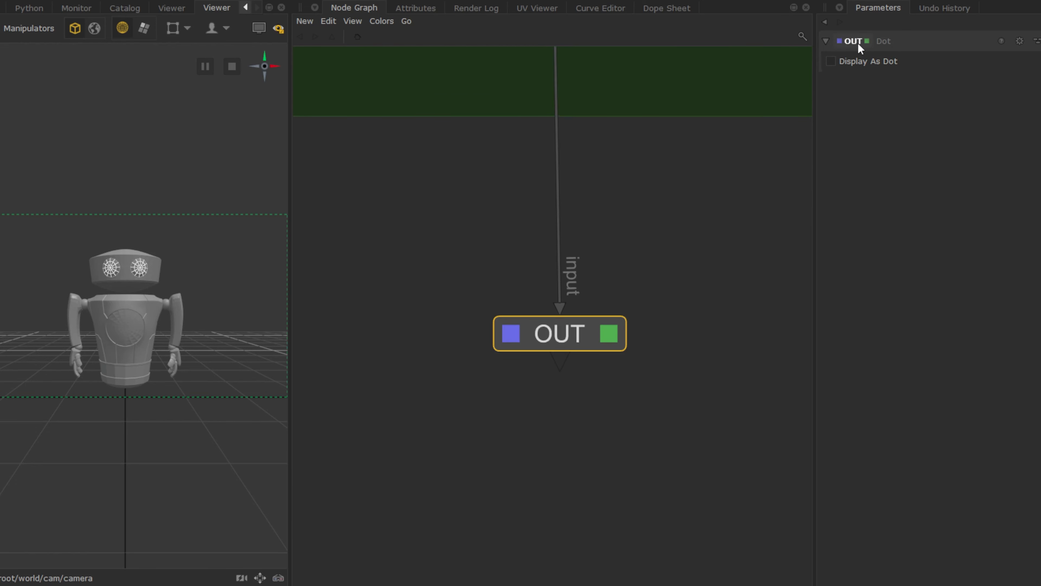
{"action": "left_click", "coordinate": [382, 21]}
{"action": "left_click", "coordinate": [390, 91]}
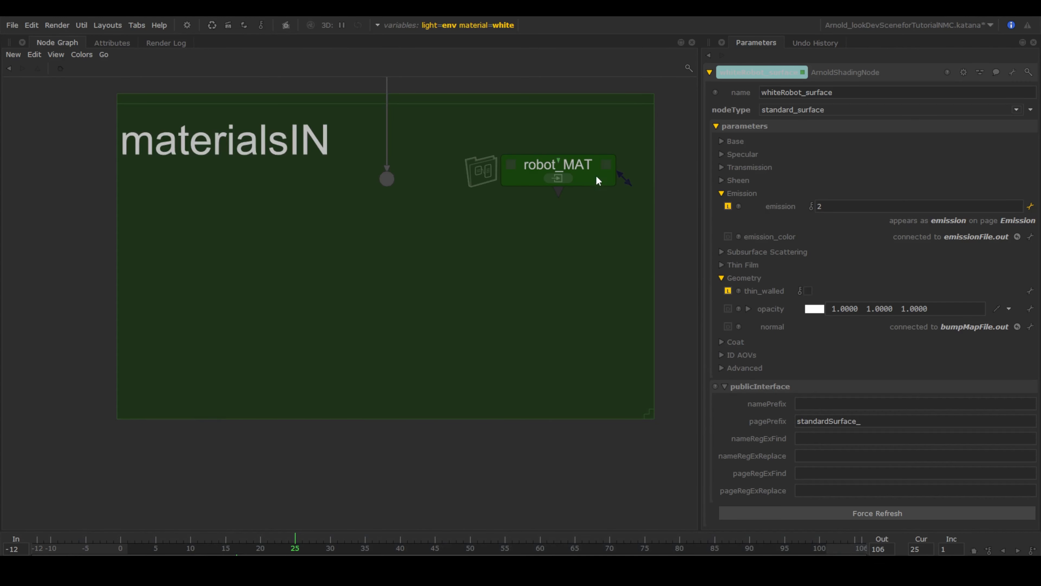
Inspect the material interface of white_mat in the robot_MAT node's parameters
{"action": "left_click", "coordinate": [606, 164]}
{"action": "left_click", "coordinate": [718, 146]}
{"action": "left_click", "coordinate": [755, 160]}
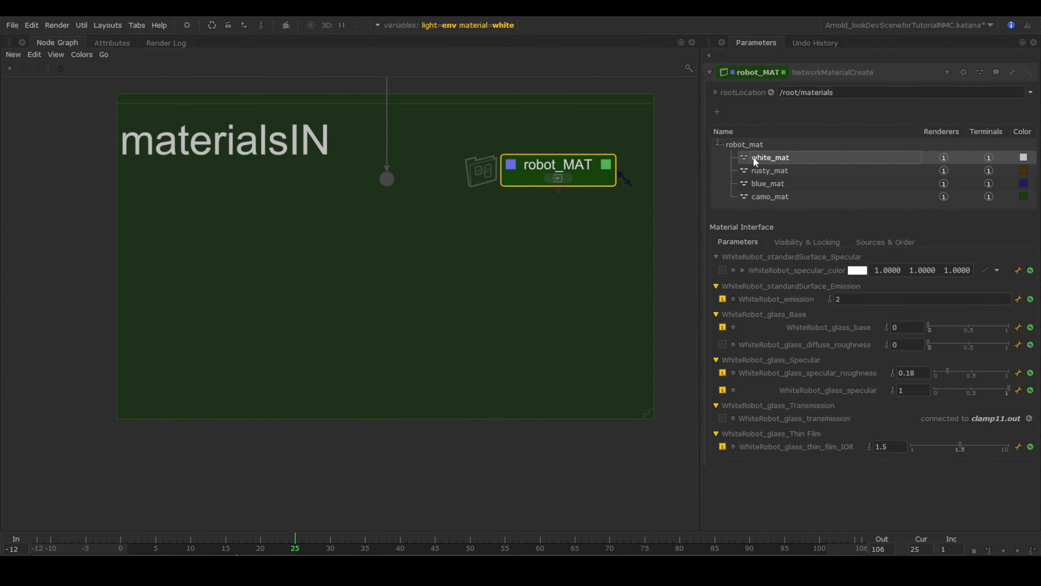
Enter robot_MAT and inspect the transmissionMask filename expression of the white robot's shading group
{"action": "left_click", "coordinate": [558, 178]}
{"action": "left_click", "coordinate": [478, 167]}
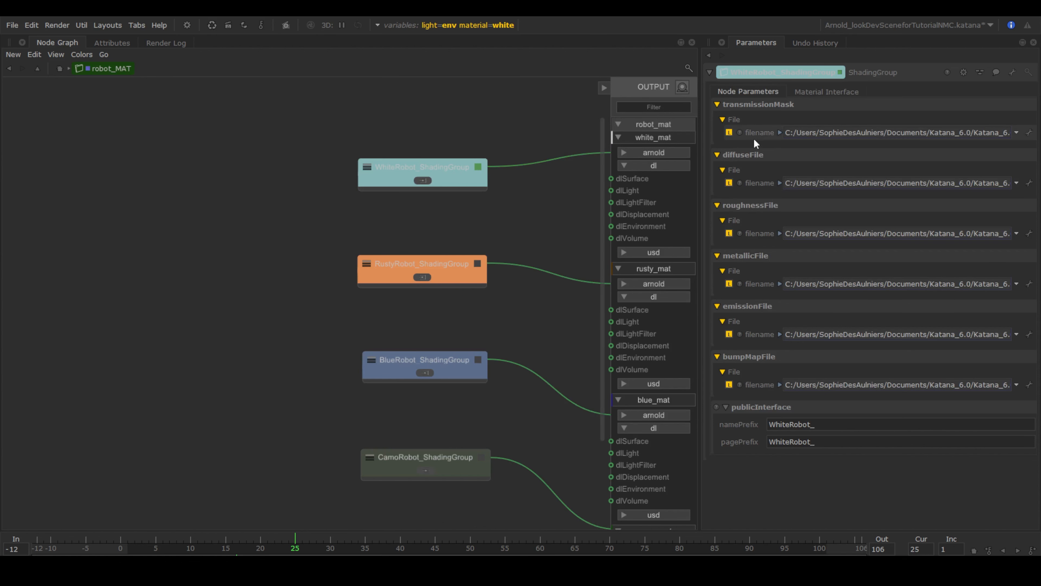
{"action": "left_click", "coordinate": [780, 133]}
Enter the white robot's shading group and inspect the parameters of whiteRobot_surface and transmissionMask
{"action": "left_click", "coordinate": [423, 180]}
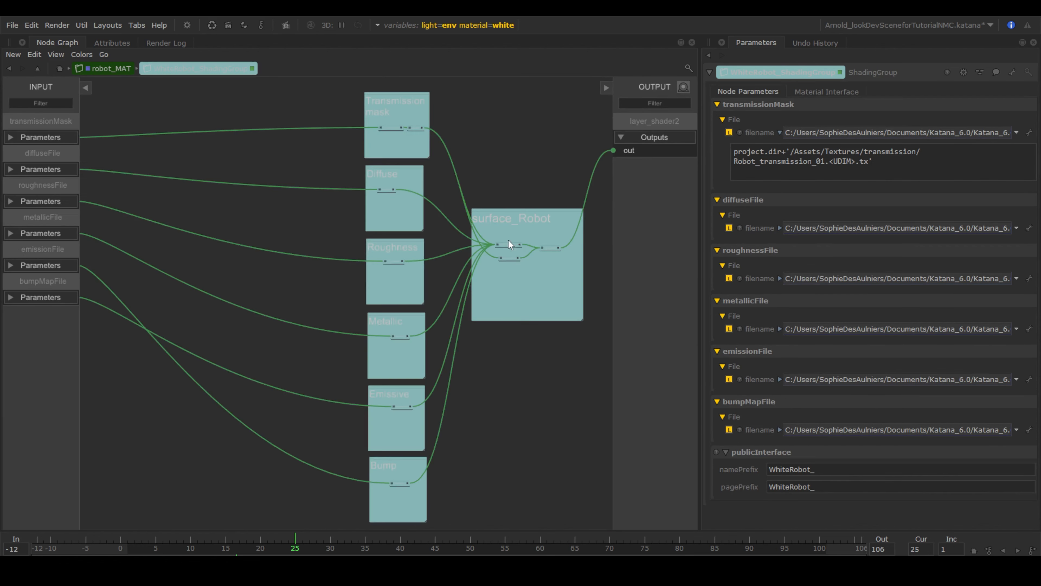
{"action": "left_click", "coordinate": [514, 245]}
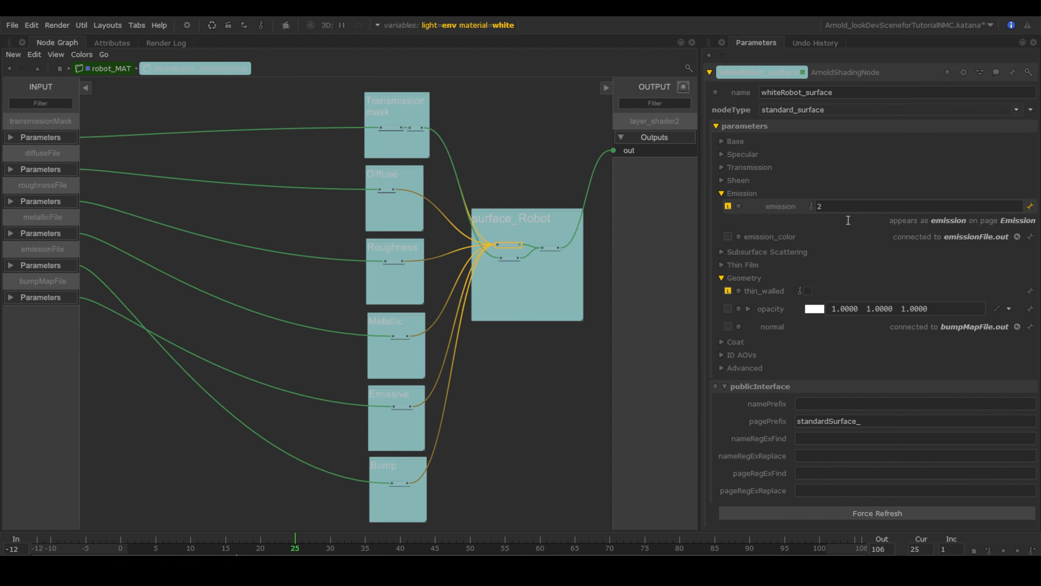
{"action": "left_click", "coordinate": [391, 132]}
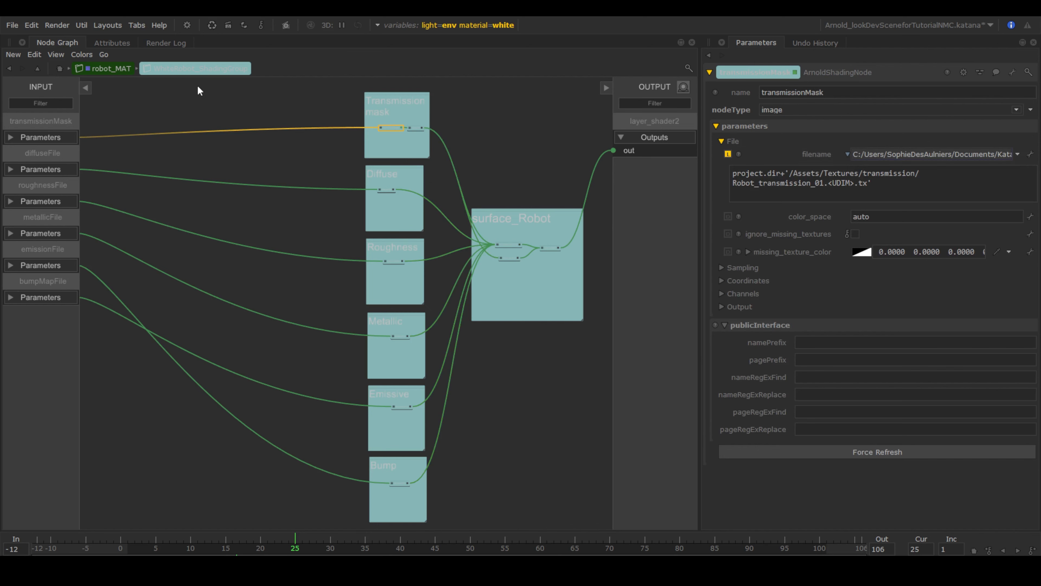
Return to the top level of the node graph and show robot_MAT's parameters
{"action": "left_click", "coordinate": [112, 68]}
{"action": "left_click", "coordinate": [57, 69]}
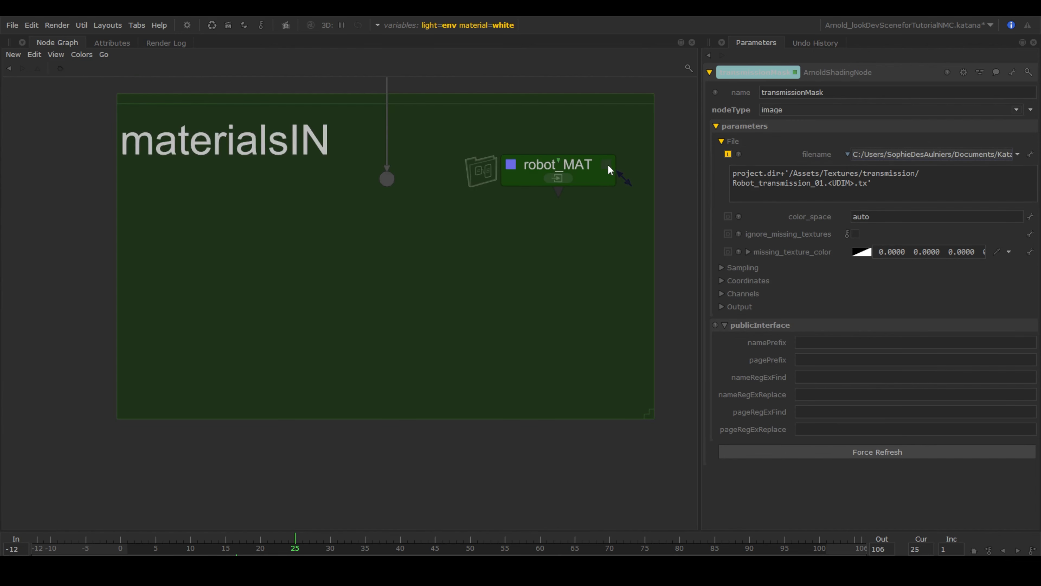
{"action": "left_click", "coordinate": [608, 168]}
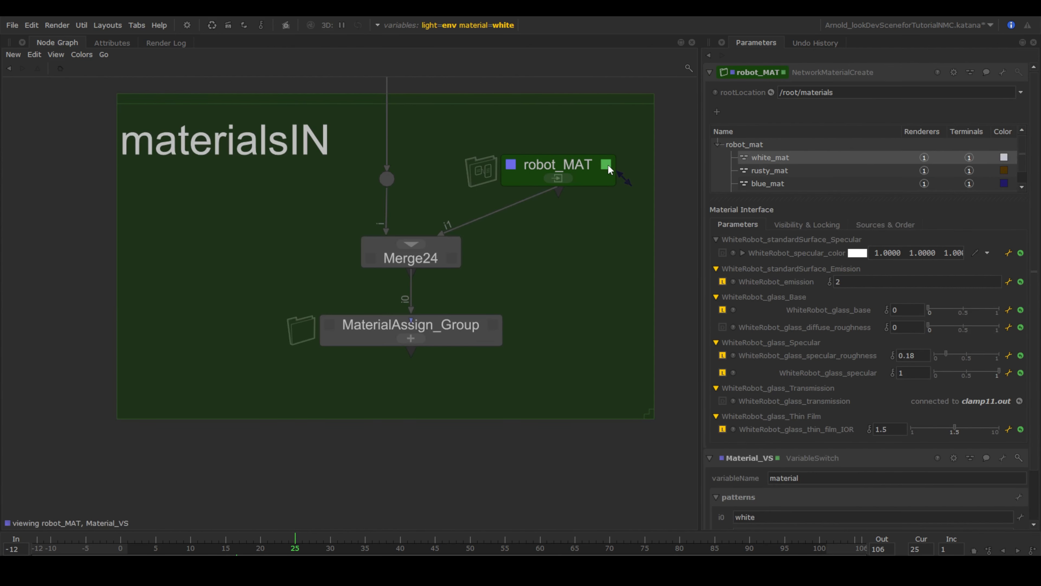
Expand MaterialAssign_Group and inspect white_MAT's CEL path and materialAssign expression
{"action": "left_click", "coordinate": [411, 339]}
{"action": "left_click", "coordinate": [342, 311]}
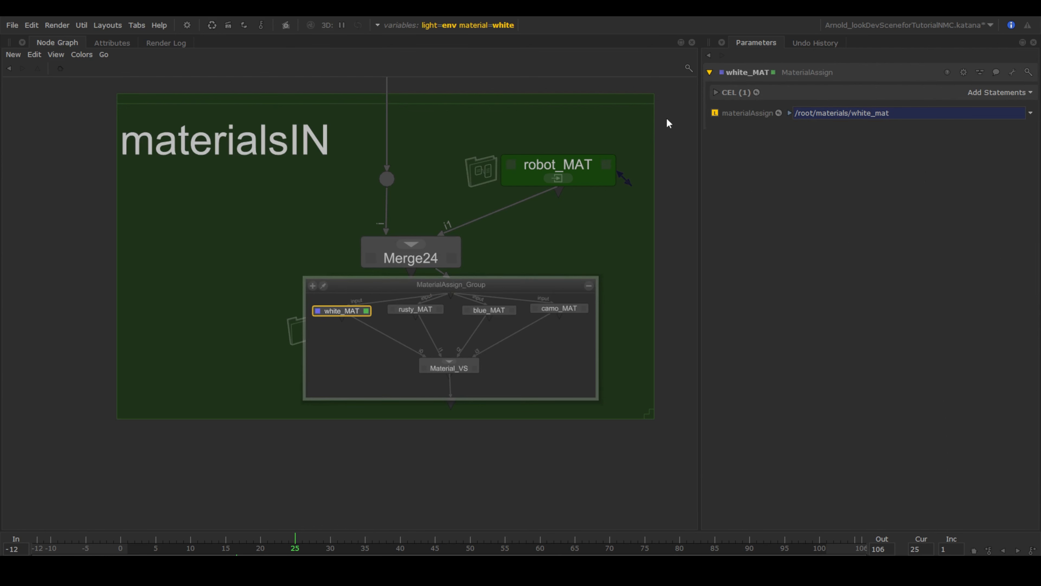
{"action": "left_click", "coordinate": [716, 92]}
{"action": "left_click", "coordinate": [780, 132]}
{"action": "left_click", "coordinate": [789, 183]}
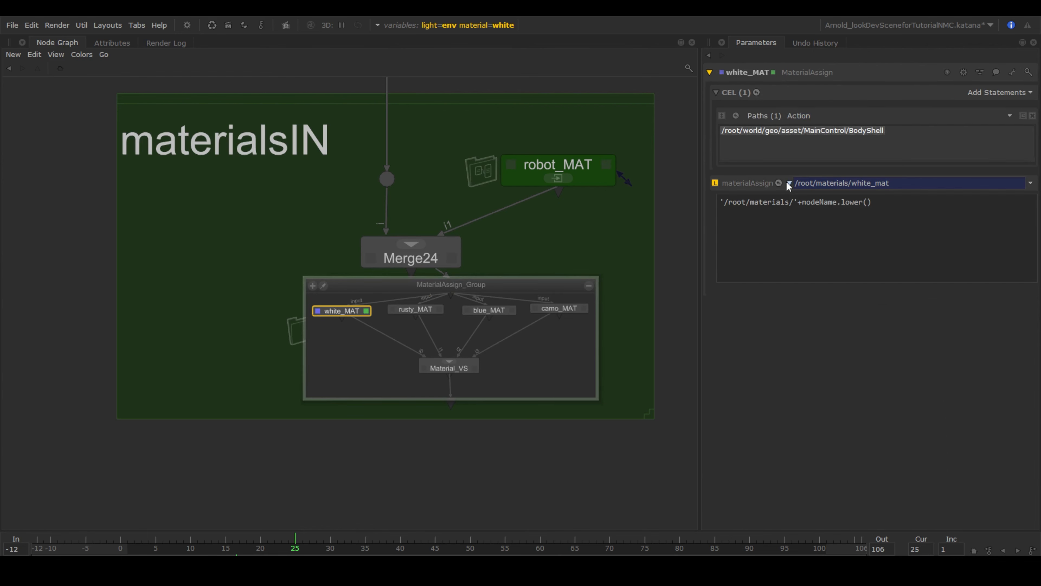
Inspect the switch patterns of Material_VS alongside the global graph state variables
{"action": "left_click", "coordinate": [449, 367]}
{"action": "left_click", "coordinate": [467, 25]}
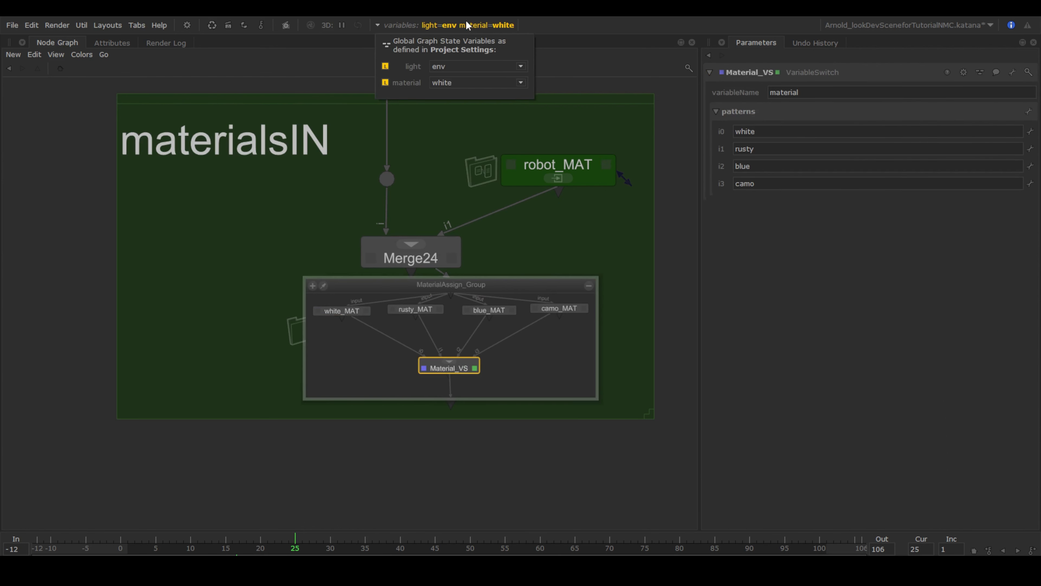